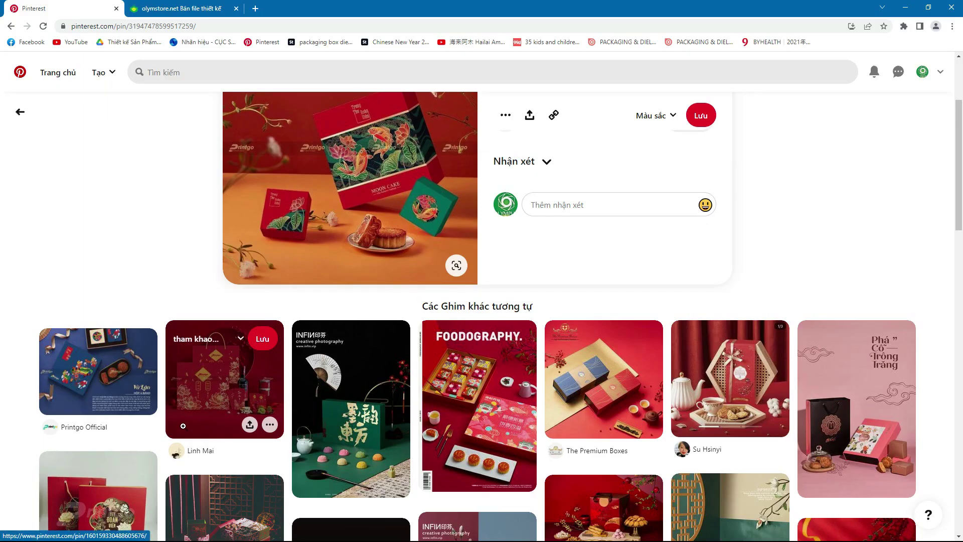
Open the INFIN mooncake pin from the similar-pins grid, then switch to the saved screenshot.
scroll(188, 421, down, 2)
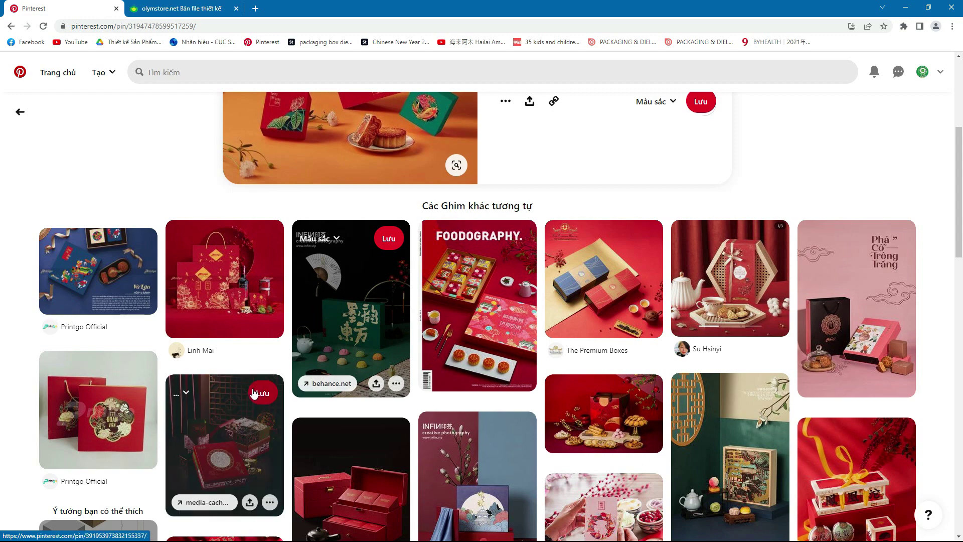
click(366, 353)
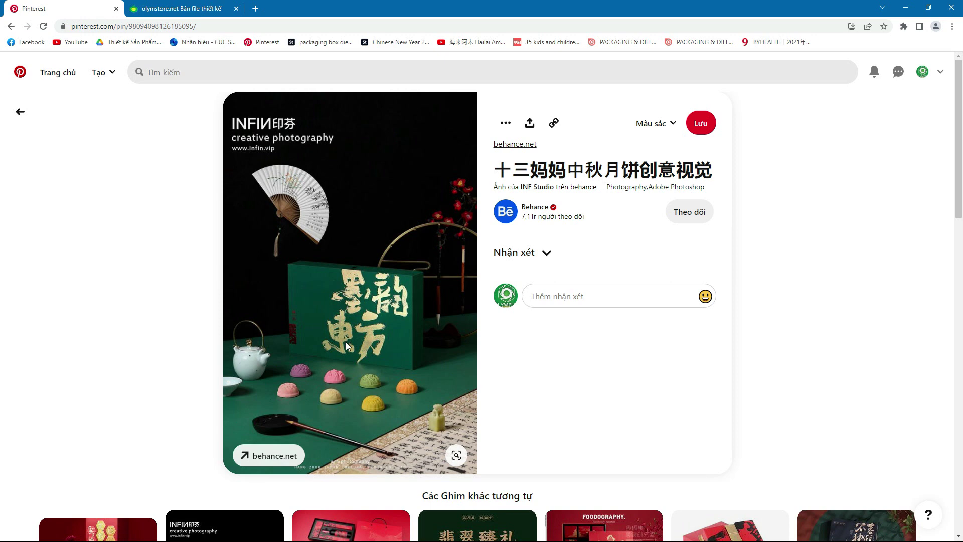
scroll(344, 340, down, 2)
key(alt+Tab)
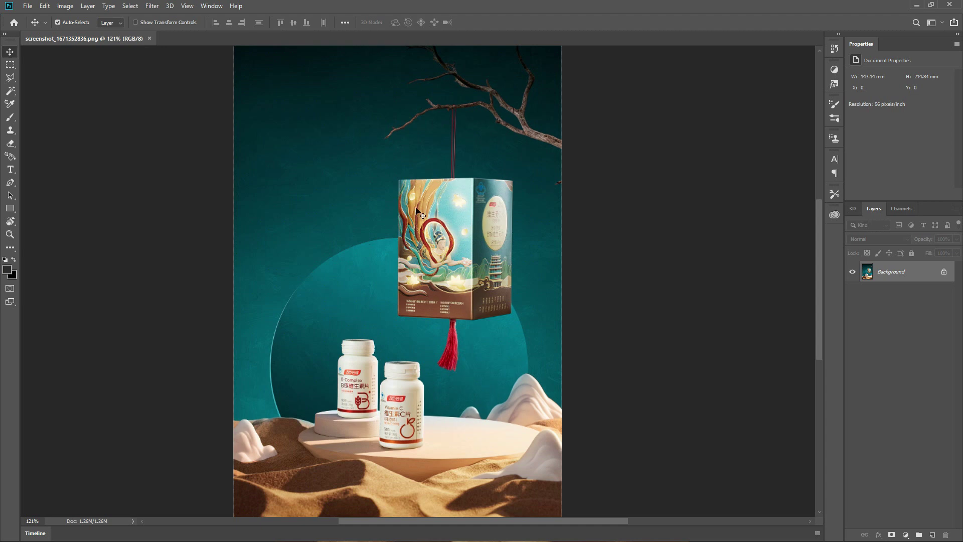
Begin tracing the bottle's outline with the Pen tool, placing the first path point.
key(p)
scroll(401, 321, up, 2)
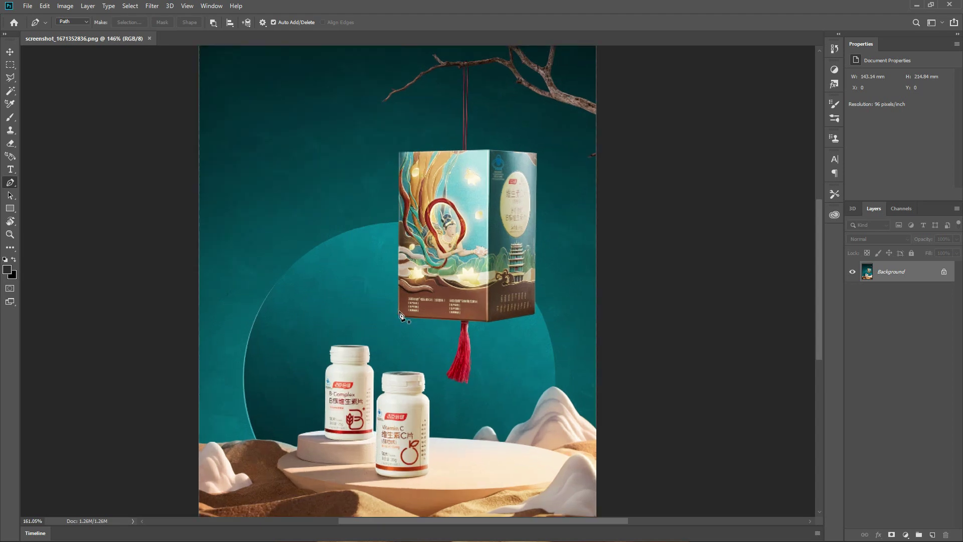
scroll(401, 324, up, 3)
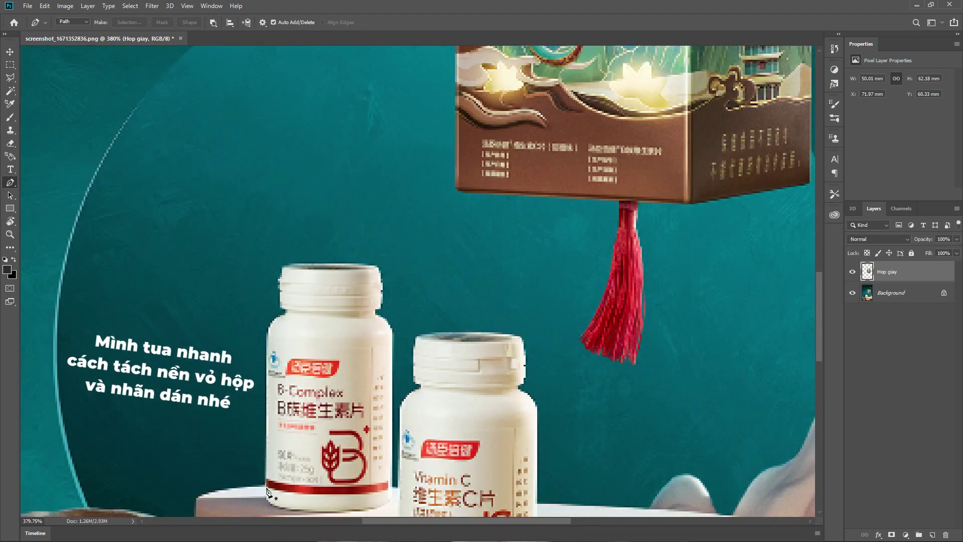
click(265, 490)
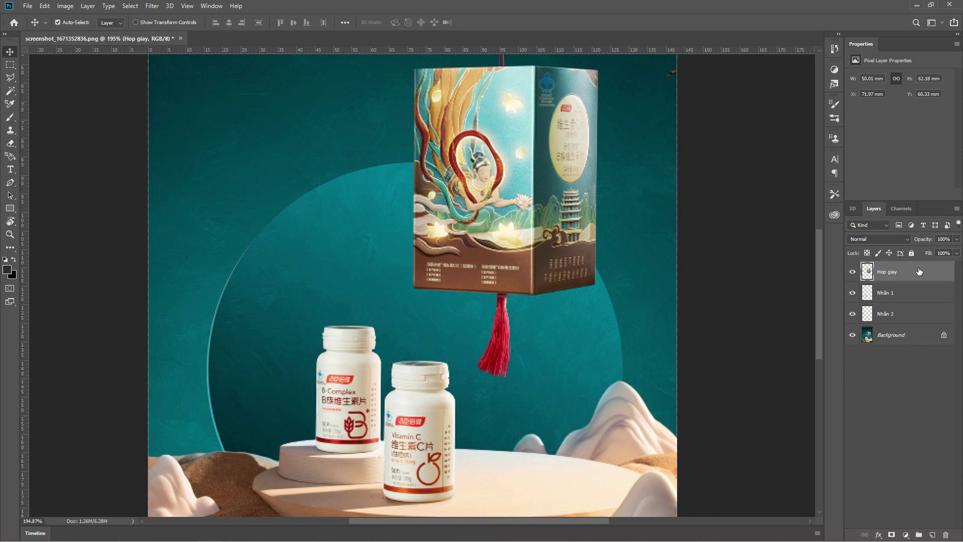
scroll(443, 180, up, 2)
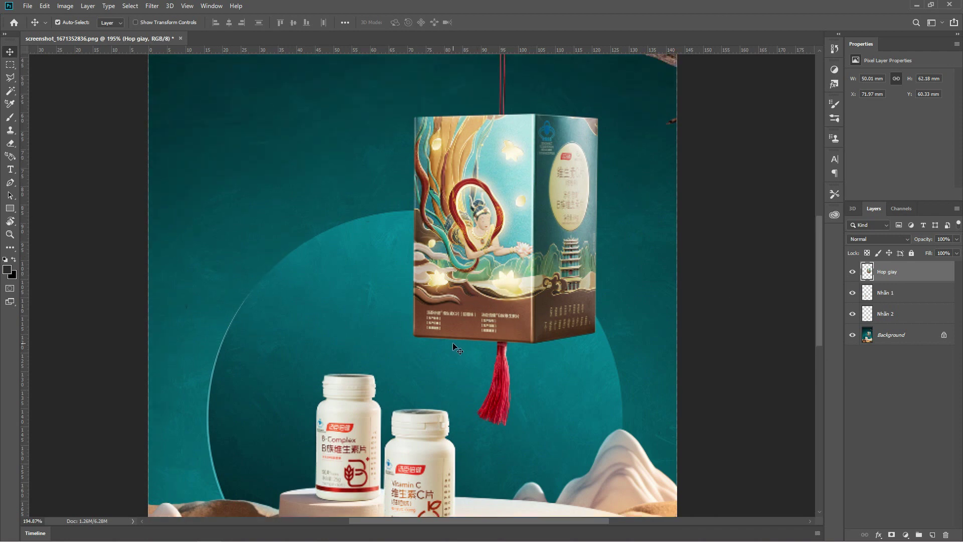
Apply a Black & White adjustment to Hop giay with Reds 185 and Yellows 125.
click(910, 268)
click(65, 6)
mouse_move(80, 32)
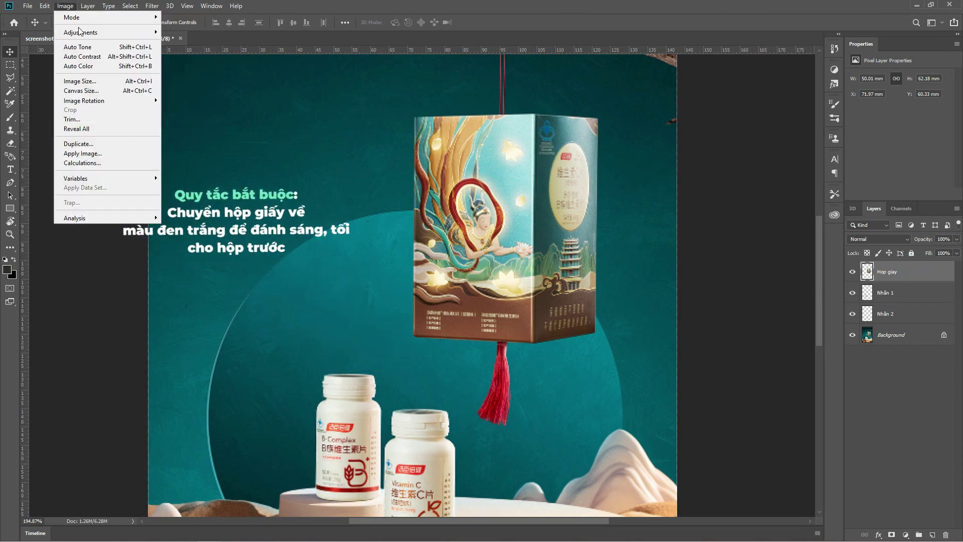
click(216, 103)
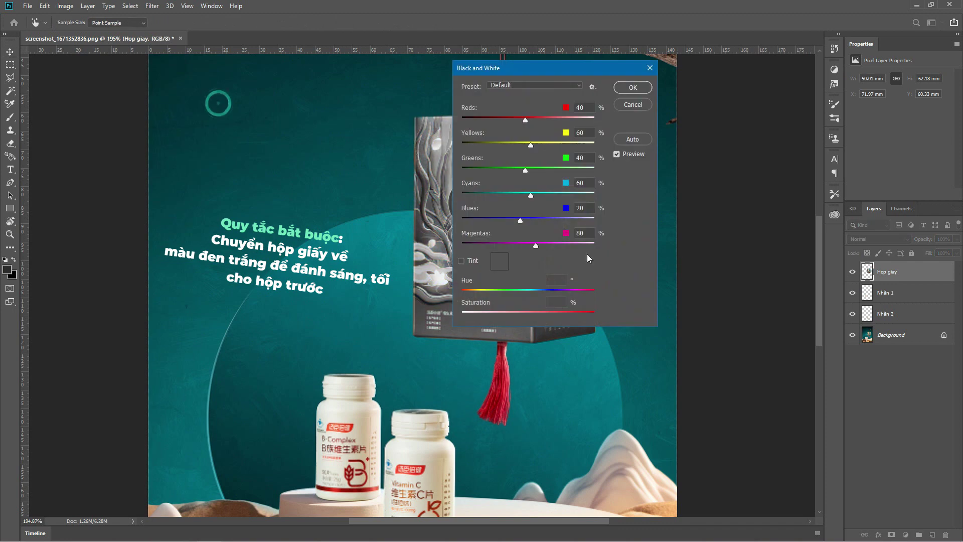
drag(586, 73, 677, 103)
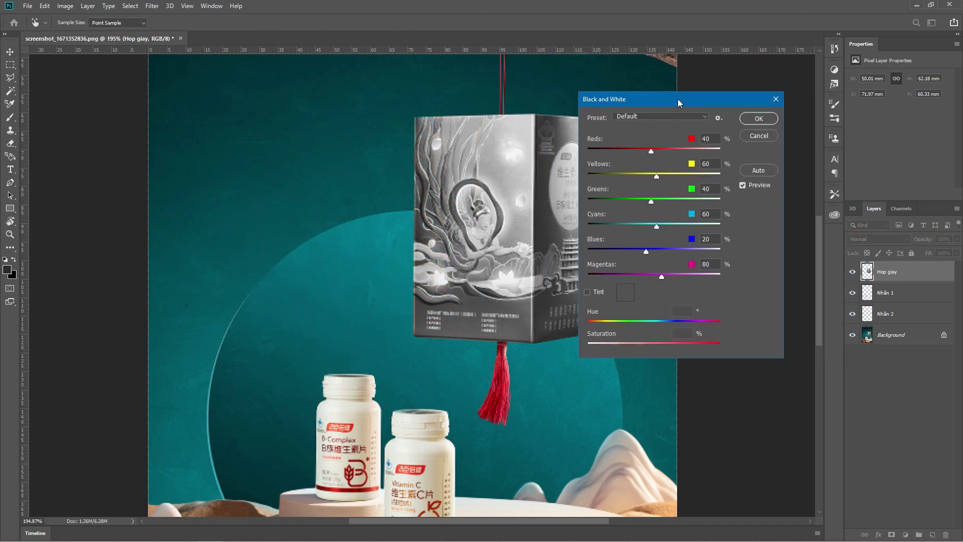
drag(652, 152, 690, 151)
drag(657, 176, 677, 177)
click(757, 119)
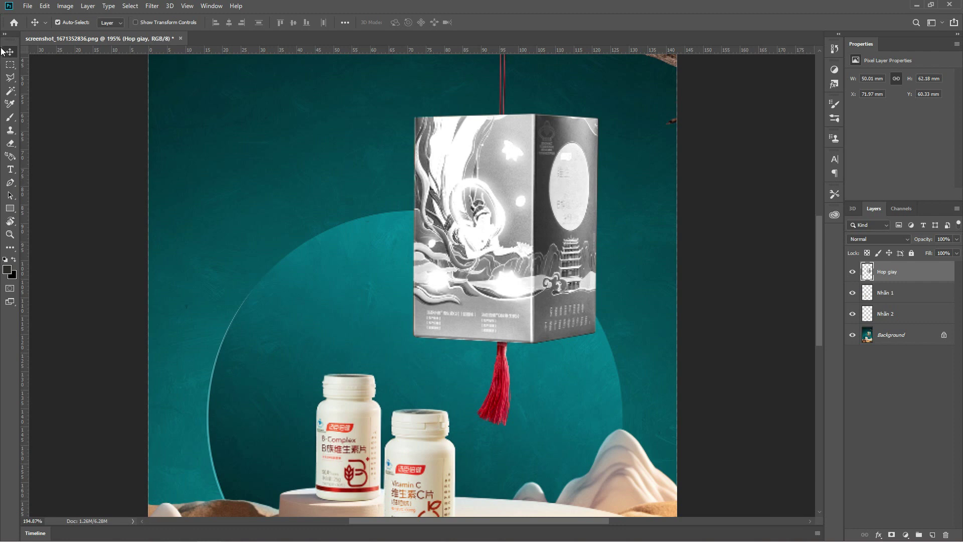
Select the box's front face with the Polygonal Lasso and copy it to a new layer.
drag(10, 78, 55, 79)
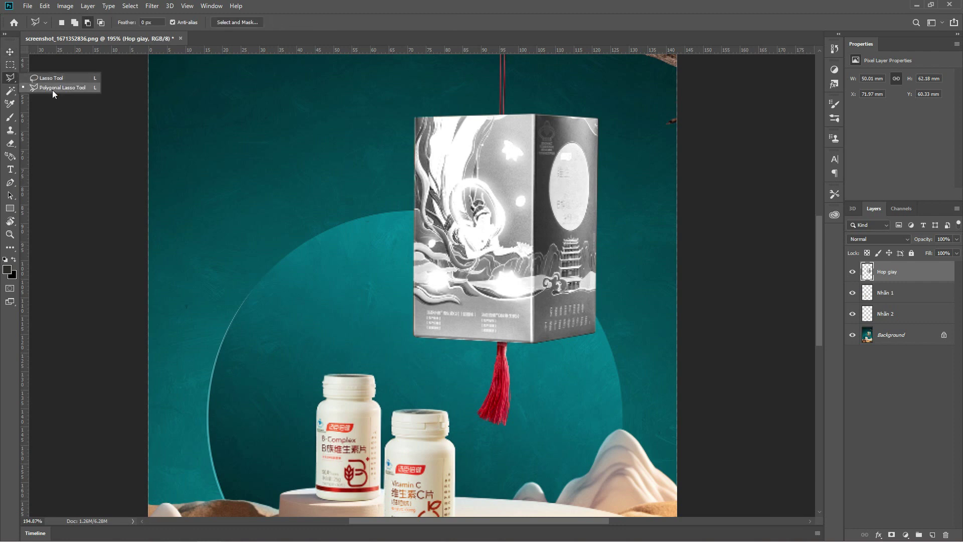
click(56, 88)
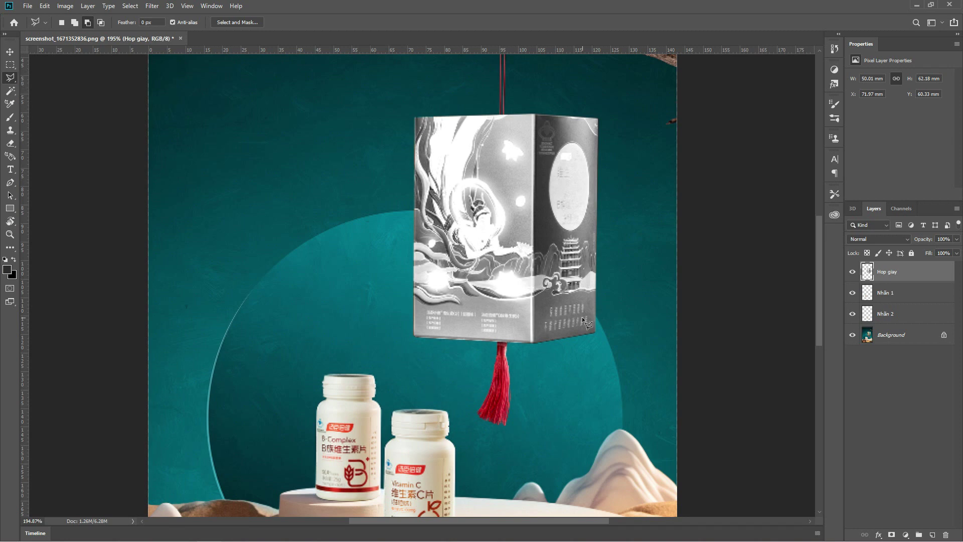
scroll(514, 284, up, 1)
click(534, 348)
click(536, 98)
click(396, 97)
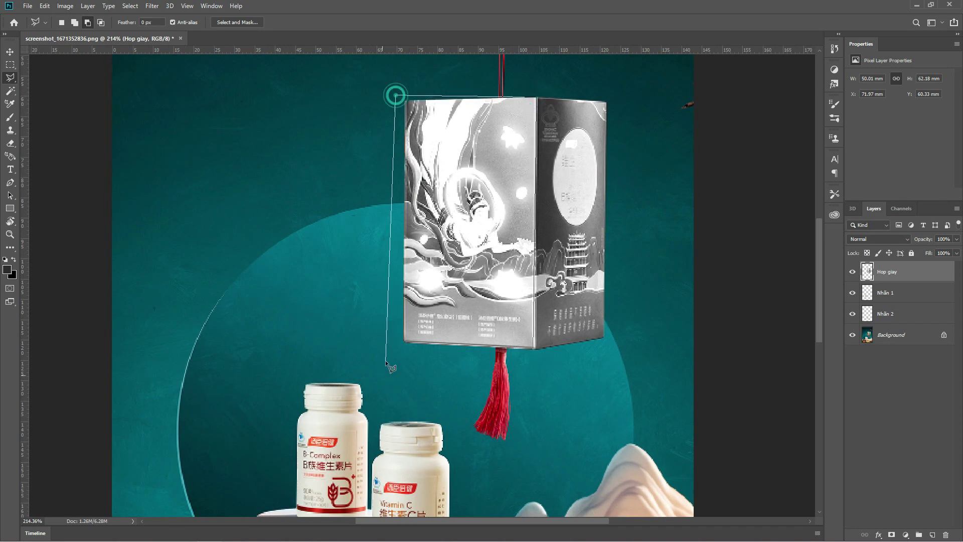
click(386, 359)
click(533, 348)
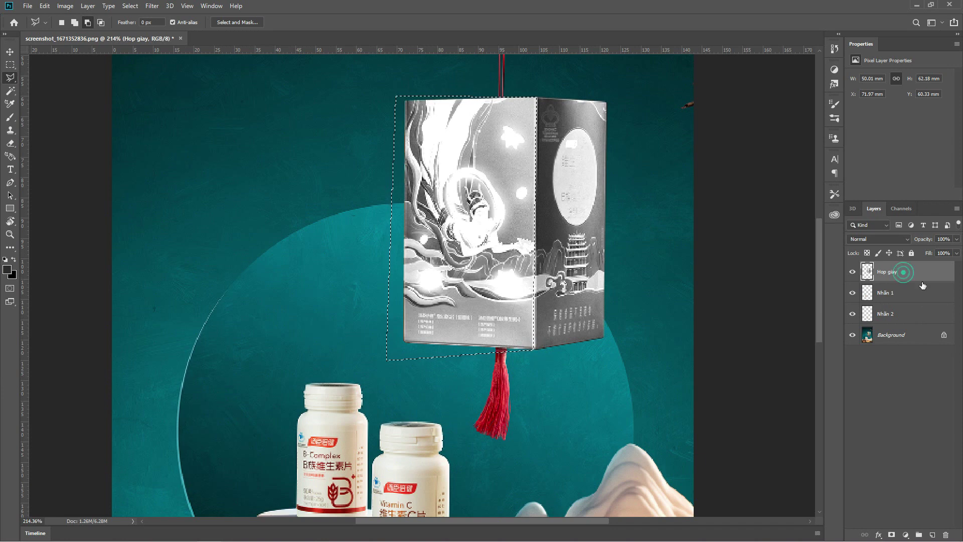
key(ctrl+j)
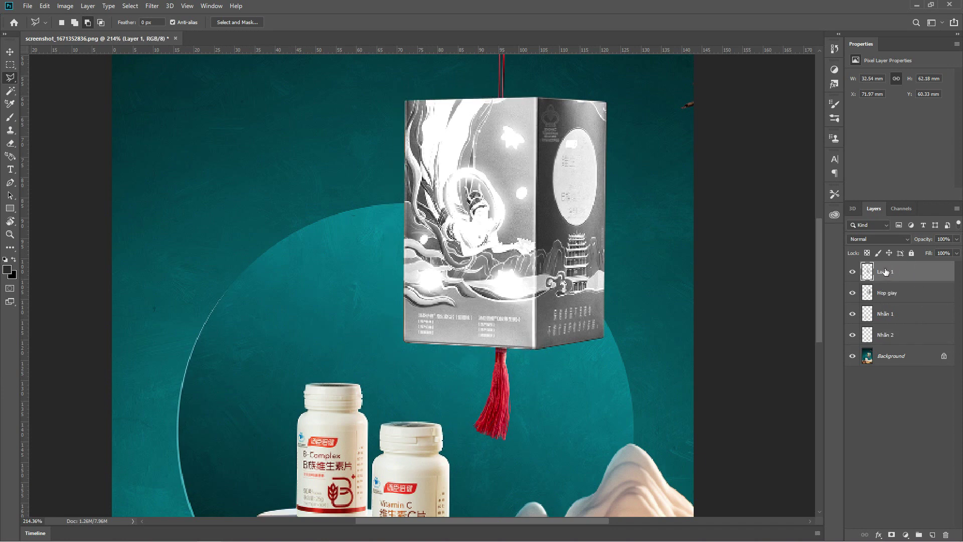
Rename the copy Mat 1 and group it with the box layer as Hop giay.
double_click(885, 271)
text(Mat)
key(Return)
shift+click(904, 299)
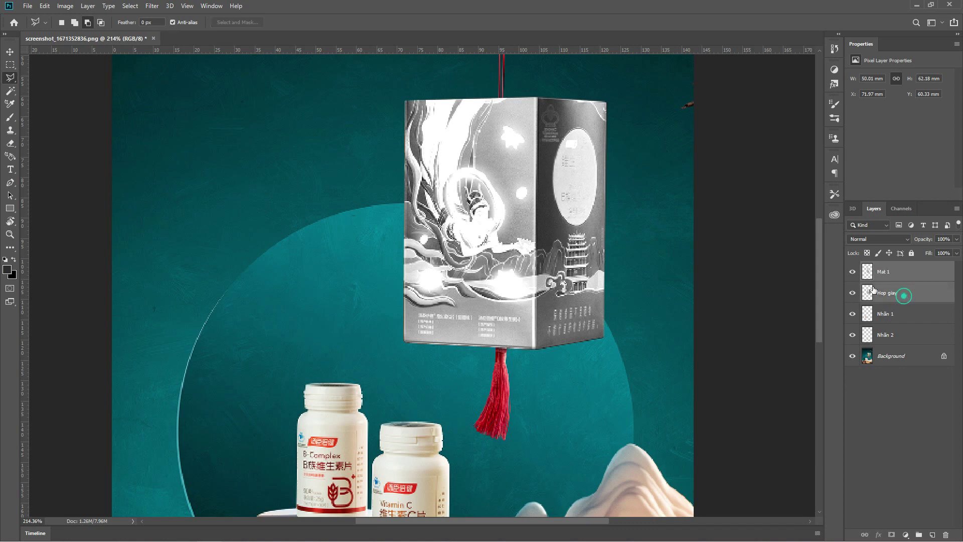
key(ctrl+g)
double_click(896, 268)
text(op giay)
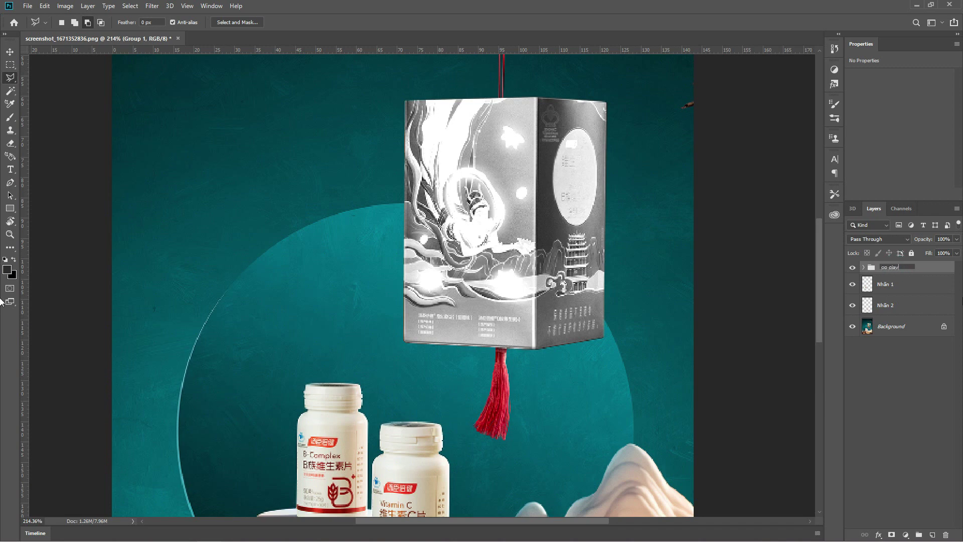
key(Return)
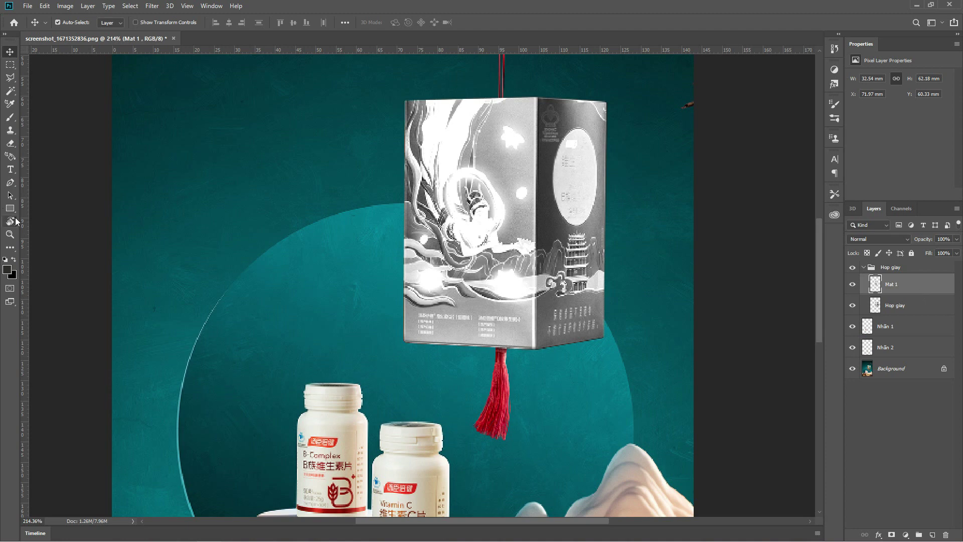
Create a custom near-white gradient in the Gradient Editor.
key(g)
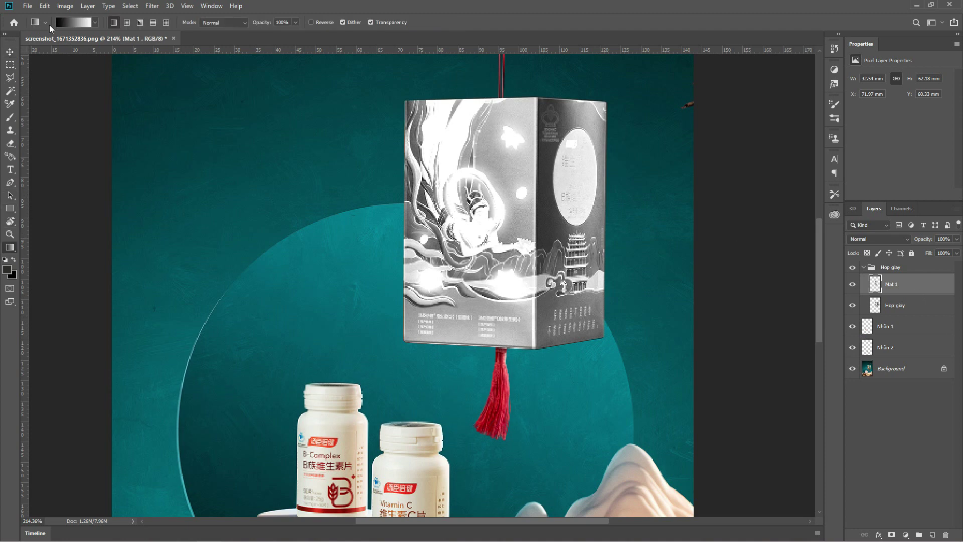
click(56, 24)
double_click(631, 275)
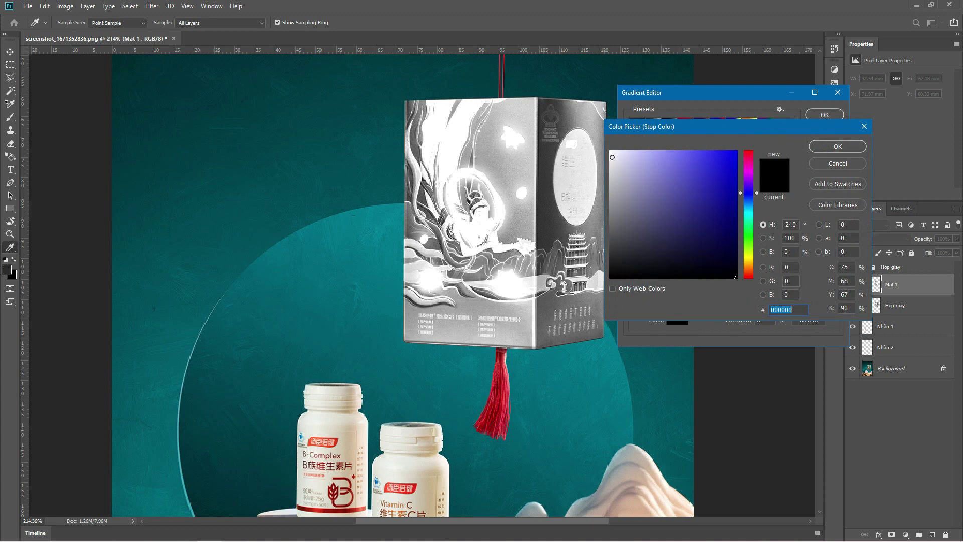
click(612, 157)
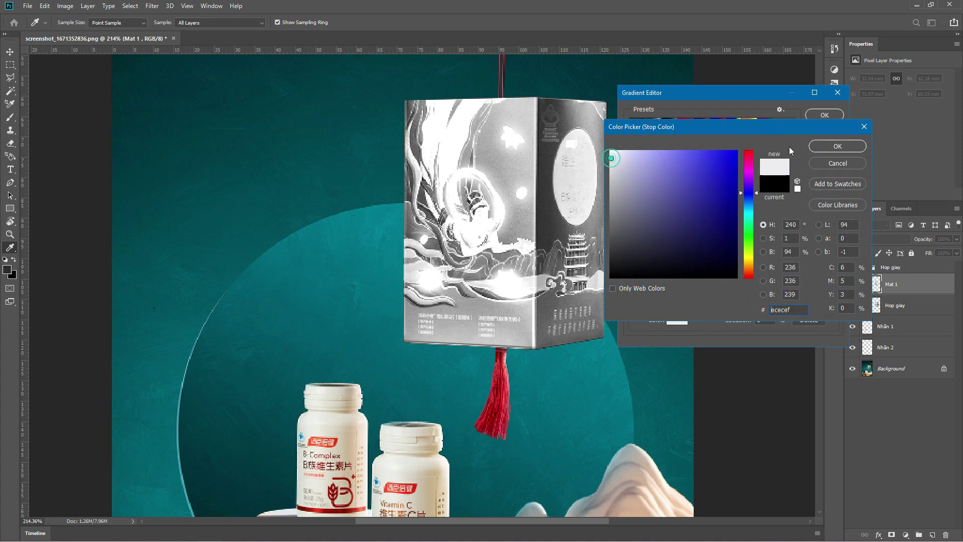
click(838, 146)
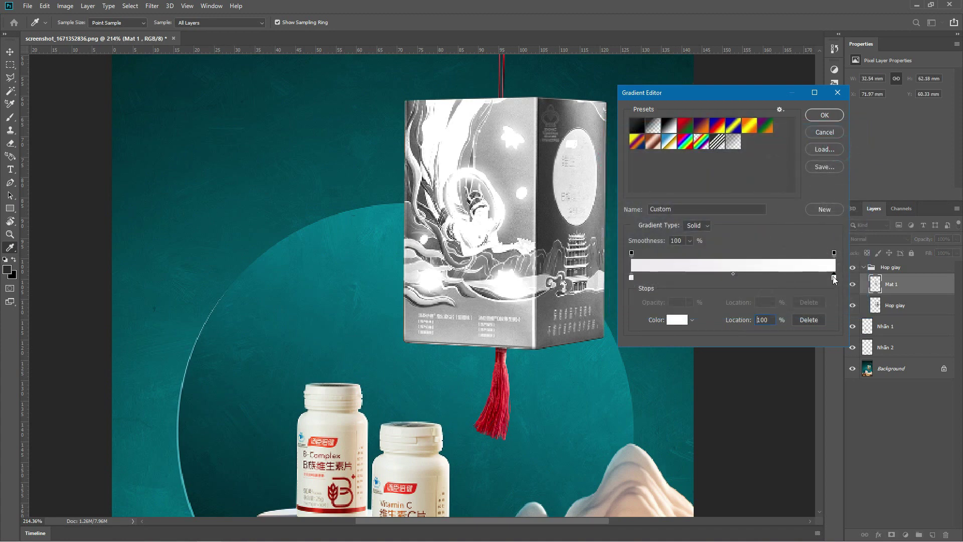
drag(835, 277, 756, 277)
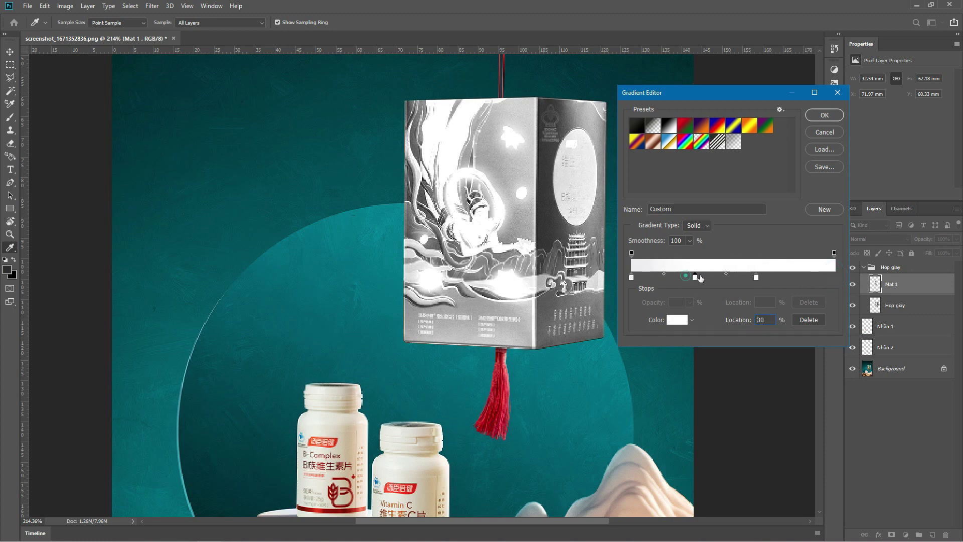
drag(695, 277, 835, 277)
click(826, 114)
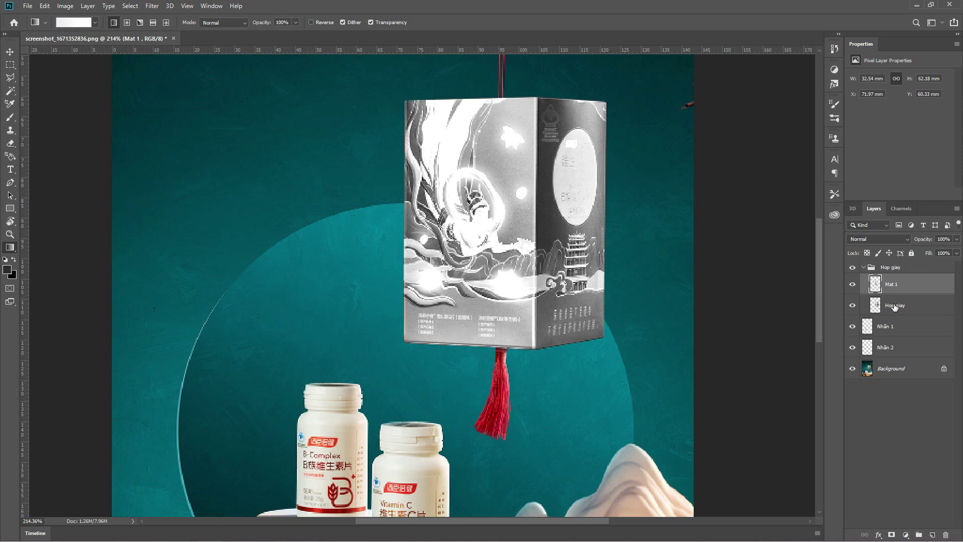
Fill the Mat 1 front face with the white gradient, deselect, and select Hop giay.
ctrl+click(877, 284)
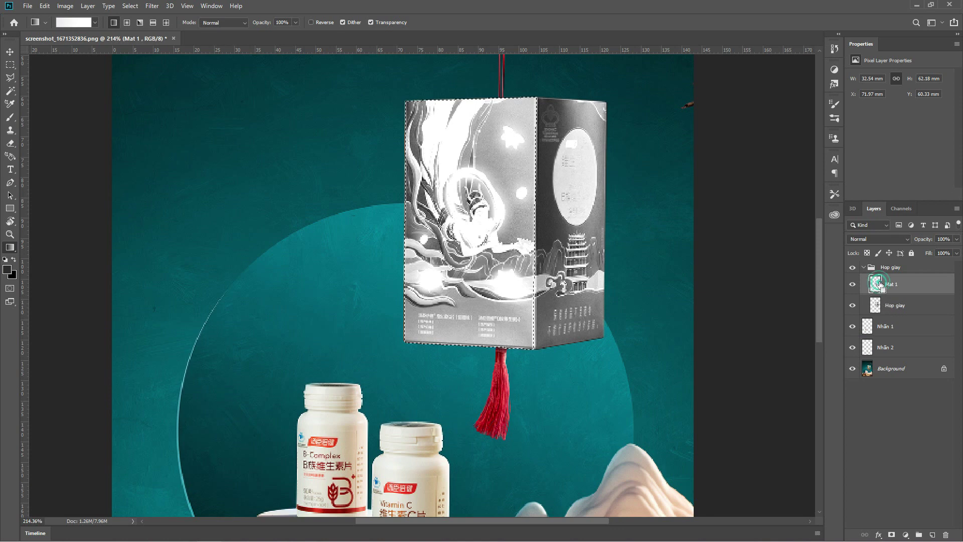
drag(392, 138, 571, 194)
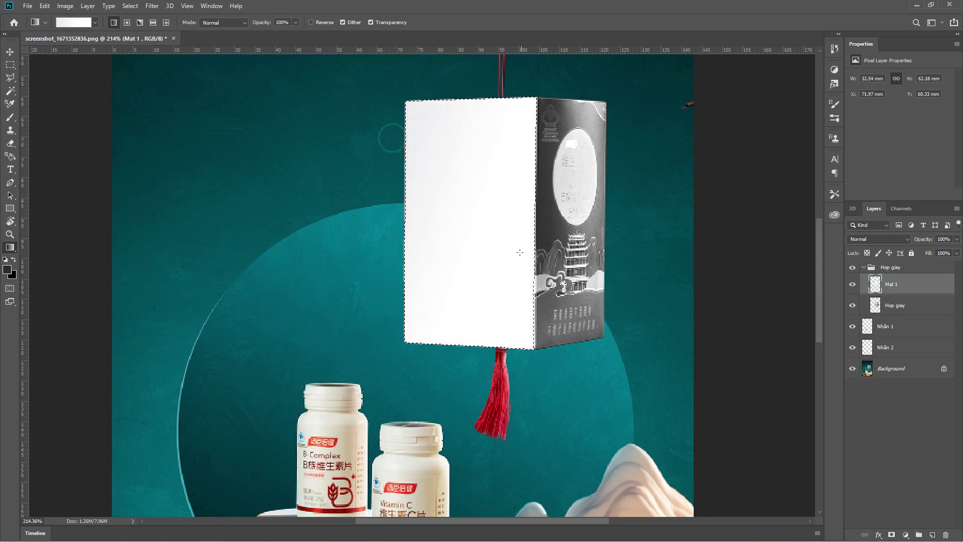
drag(468, 90, 454, 372)
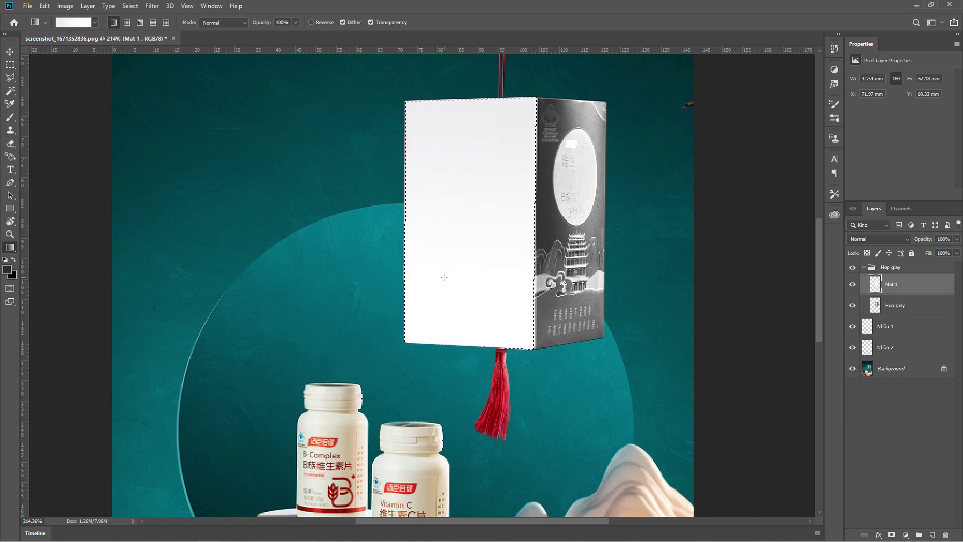
drag(440, 280, 502, 271)
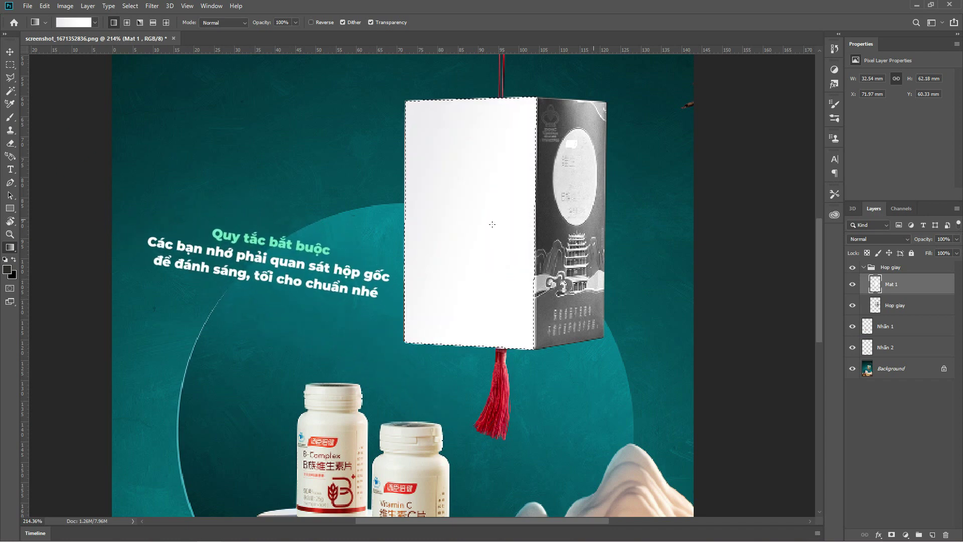
drag(531, 228, 398, 225)
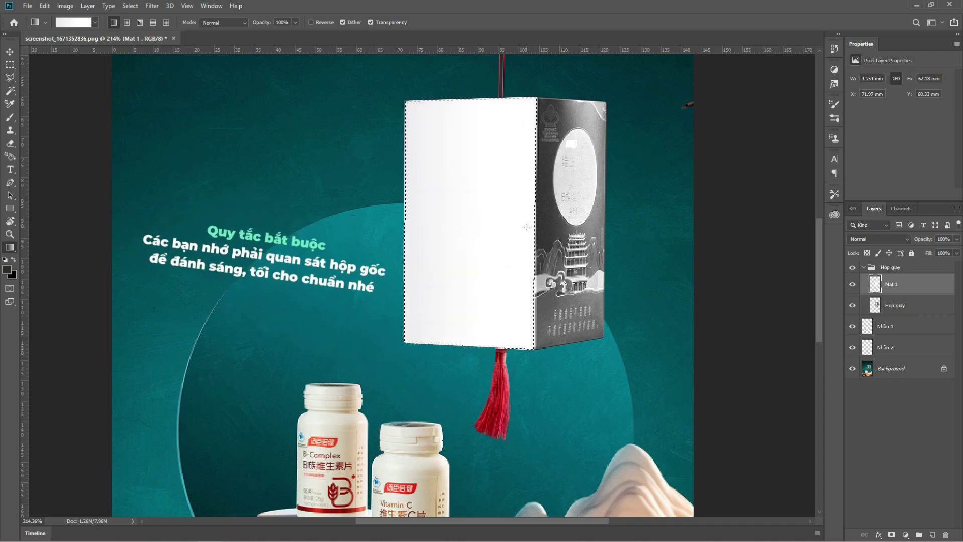
key(v)
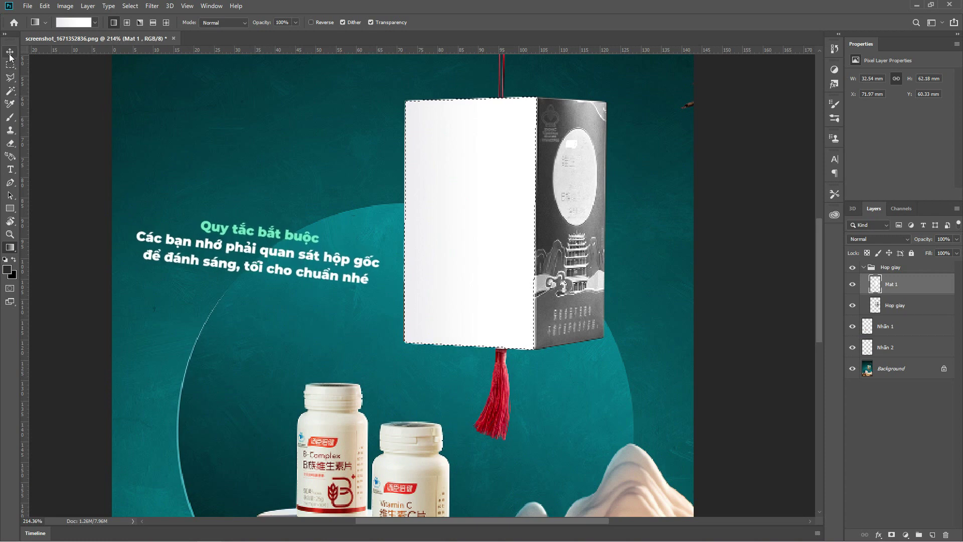
key(ctrl+d)
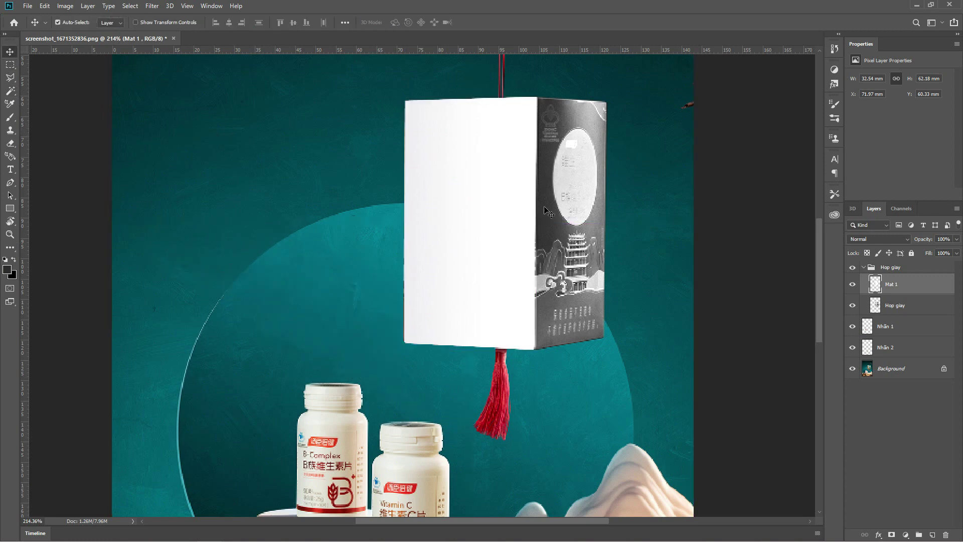
click(911, 307)
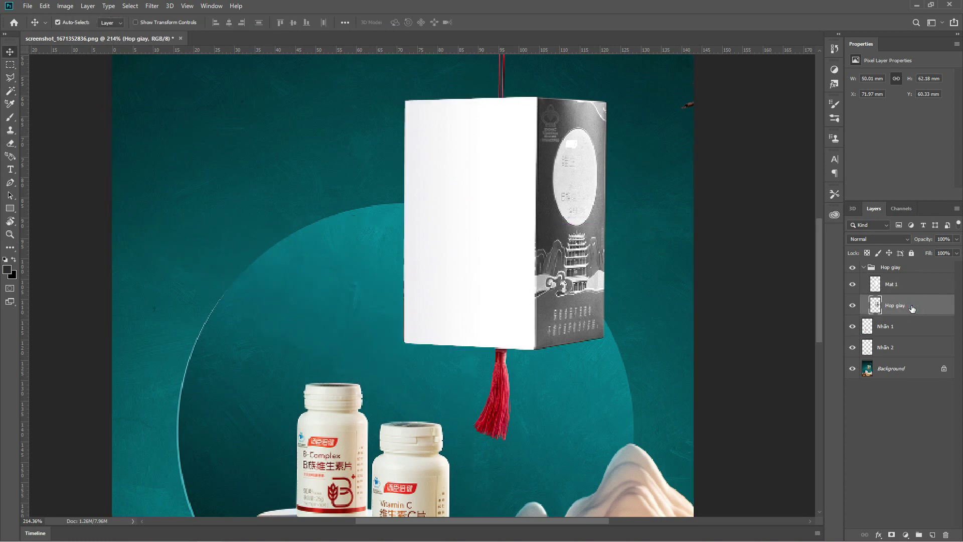
Lasso the box's right face, copy it to layer Mat 2, and load it as a selection.
key(l)
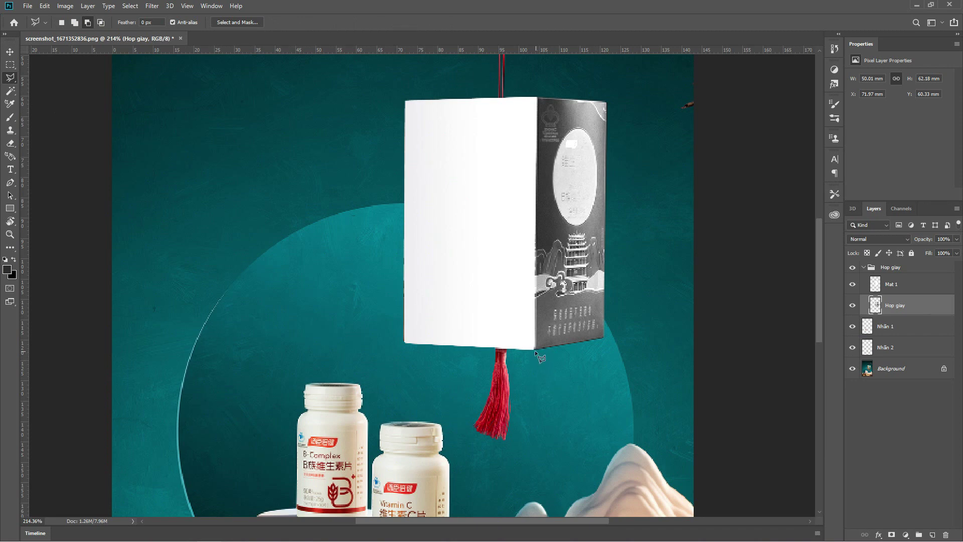
click(535, 350)
click(625, 93)
click(614, 352)
click(536, 354)
key(ctrl+j)
key(v)
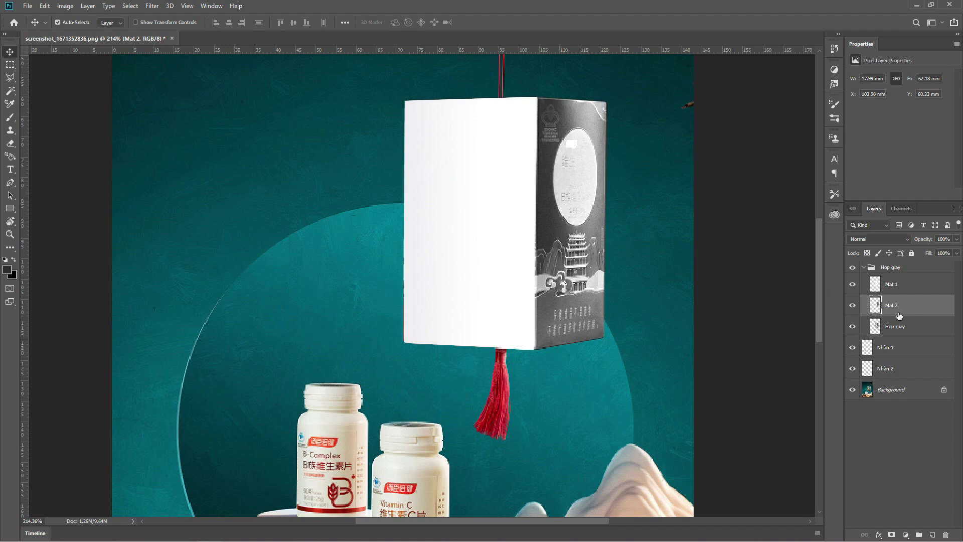
ctrl+click(877, 308)
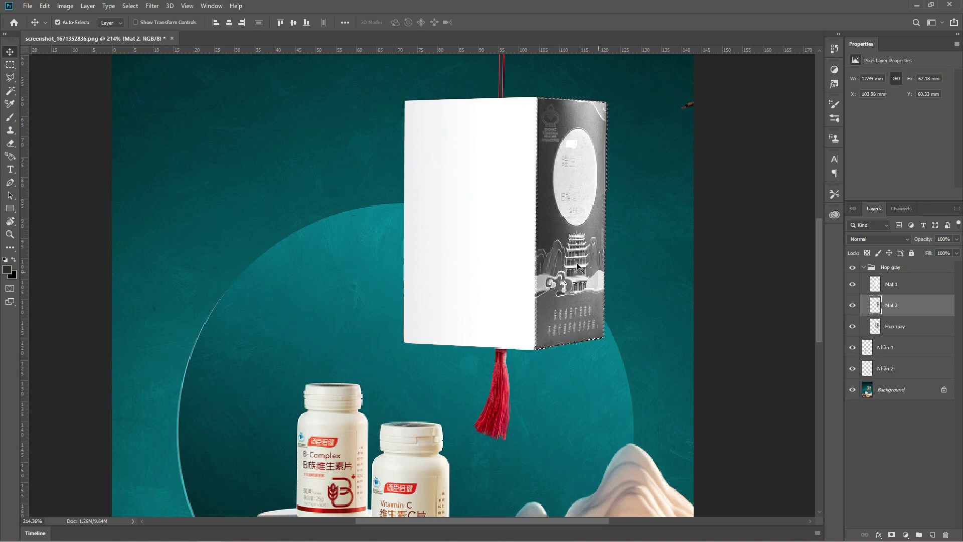
Set up a two-stop gradient from light grey d9d9d9 to white, removing the middle stop.
key(g)
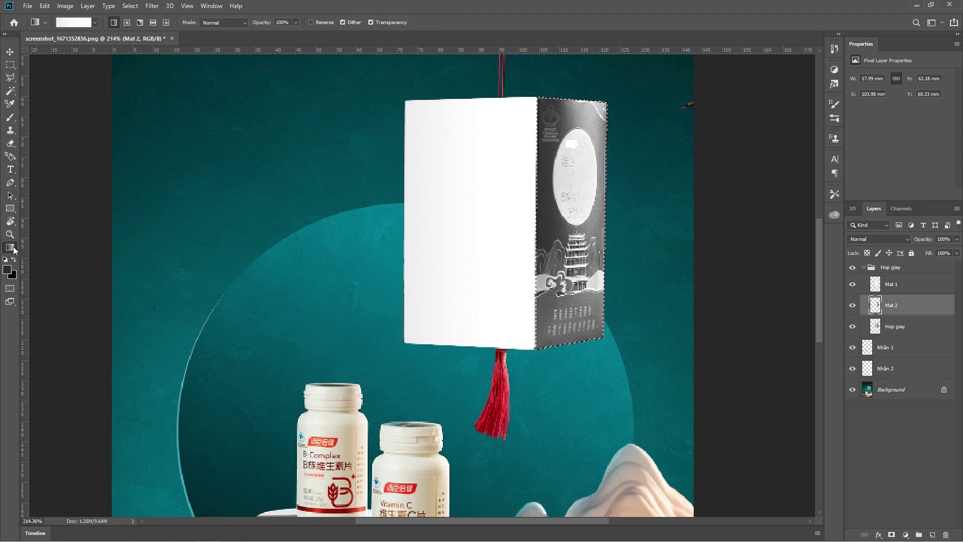
click(73, 23)
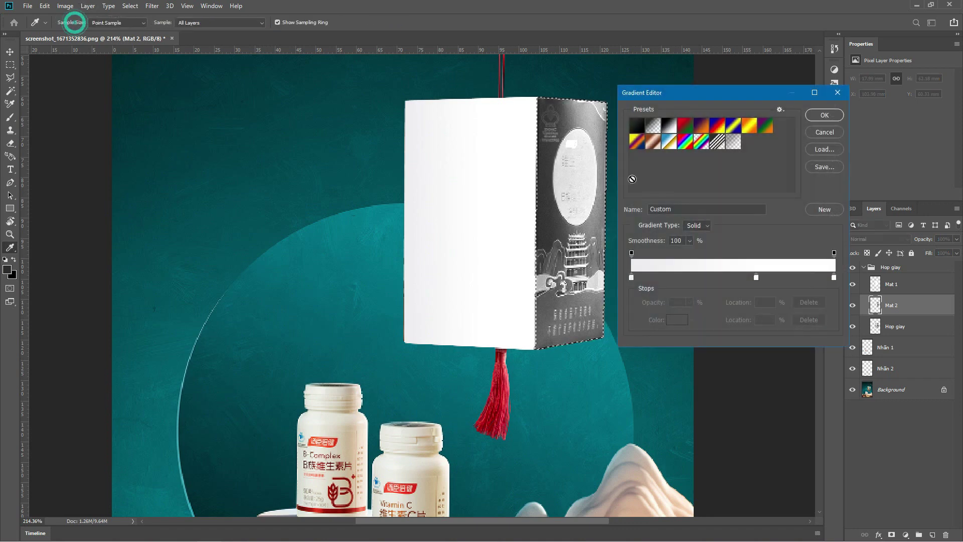
click(756, 277)
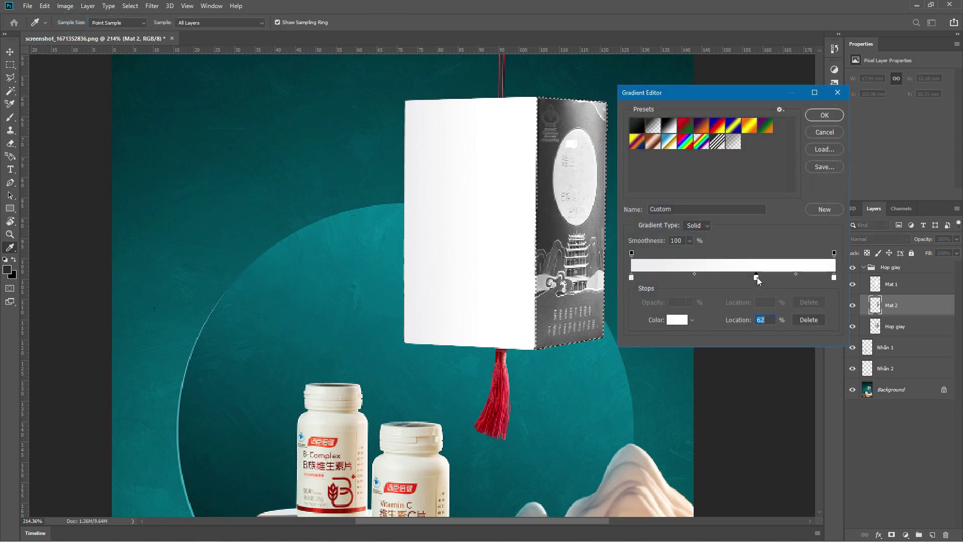
click(815, 320)
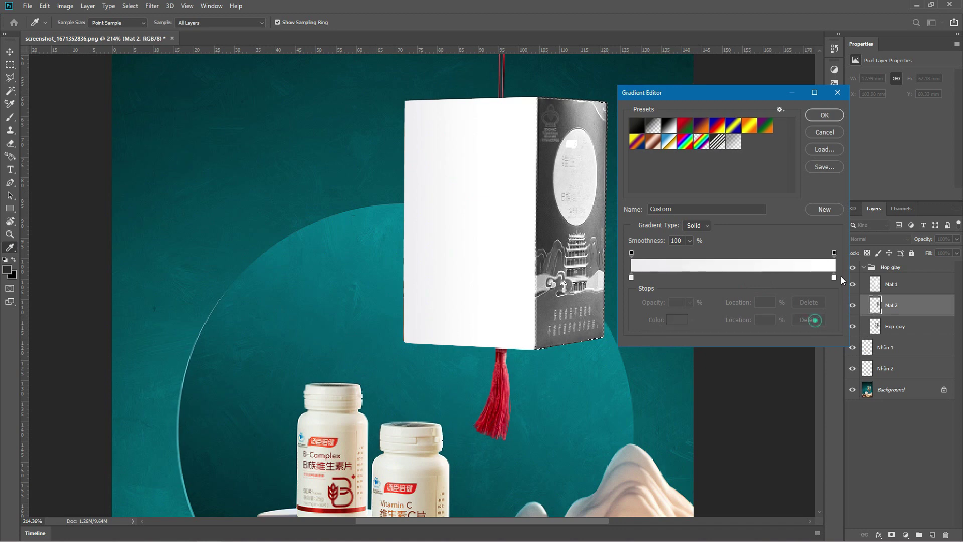
double_click(834, 278)
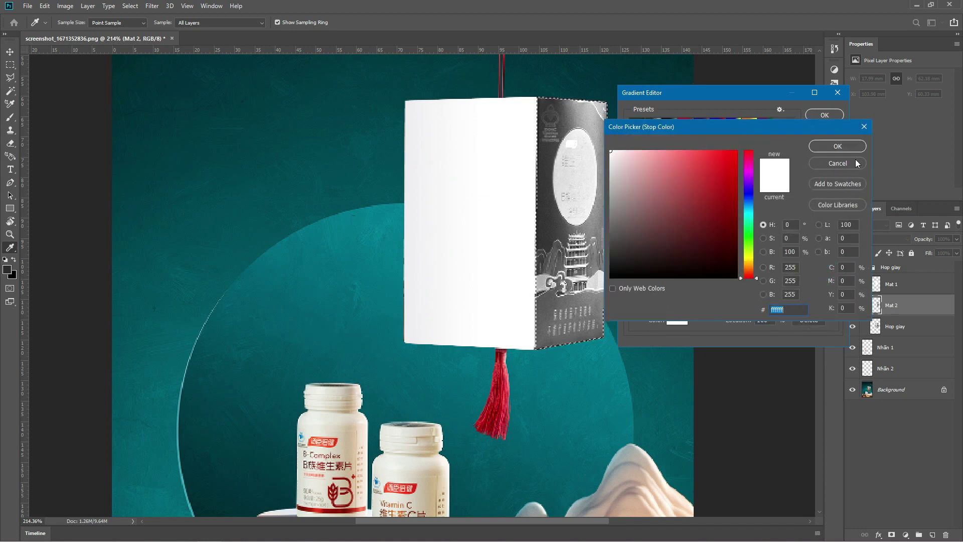
click(837, 146)
click(631, 277)
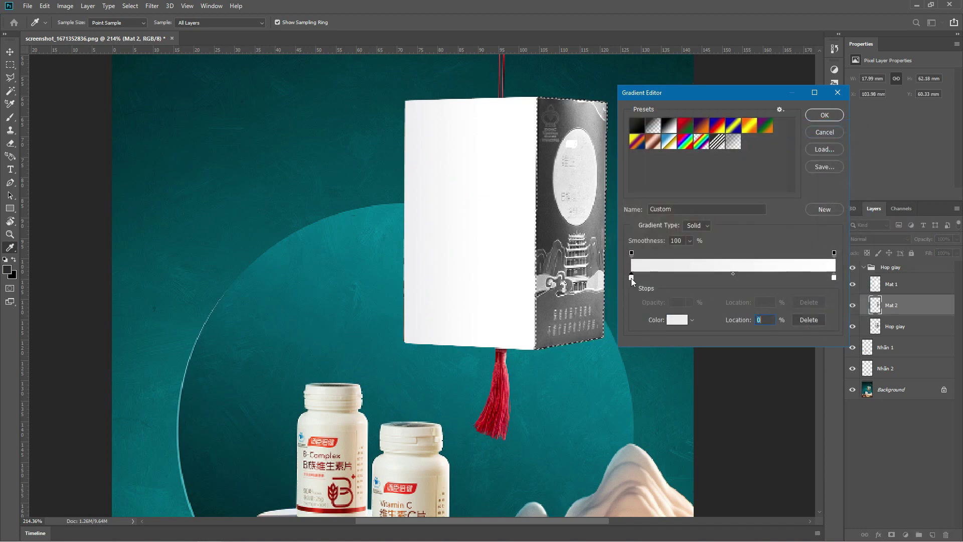
double_click(631, 278)
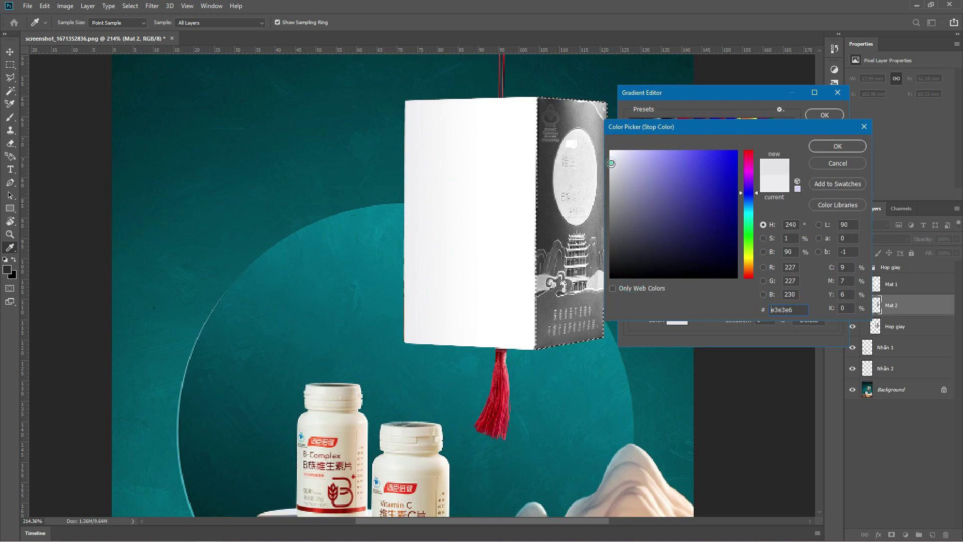
drag(611, 163, 613, 170)
click(819, 144)
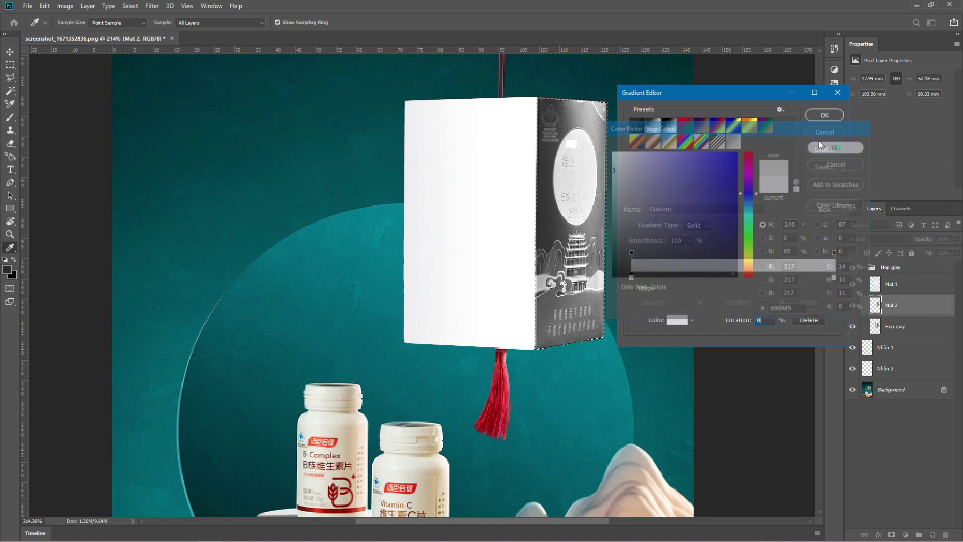
click(825, 115)
Apply the grey-to-white gradient bottom to top across the right face and deselect.
drag(541, 207, 618, 203)
drag(566, 237, 603, 125)
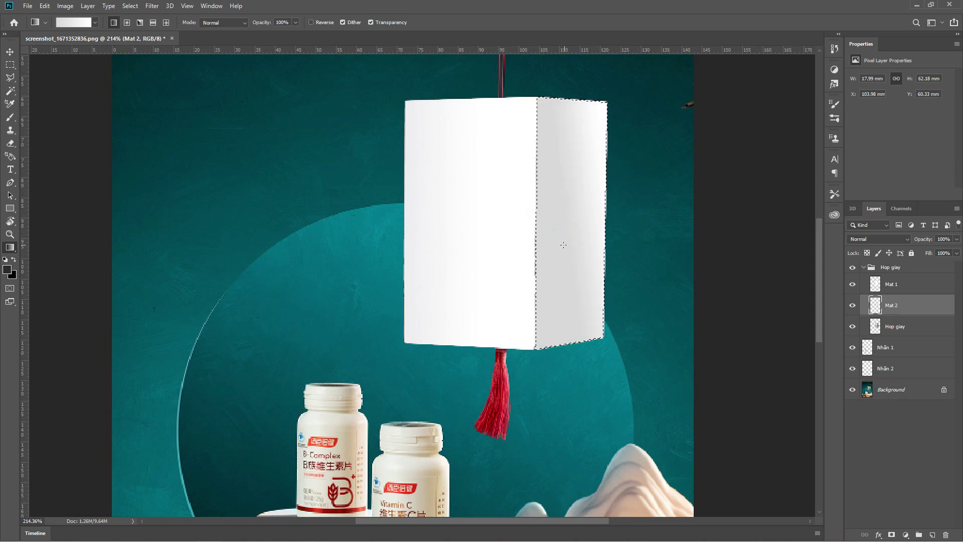
key(ctrl+d)
key(b)
key(alt+bracketleft)
scroll(533, 247, down, 1)
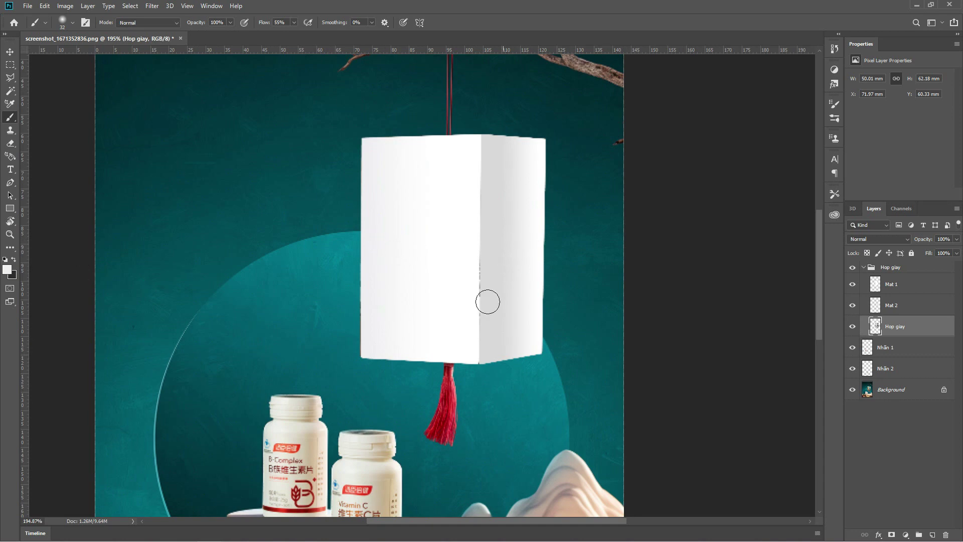
Set a soft round brush with off-white f1eeee to paint over the edge specks.
click(7, 270)
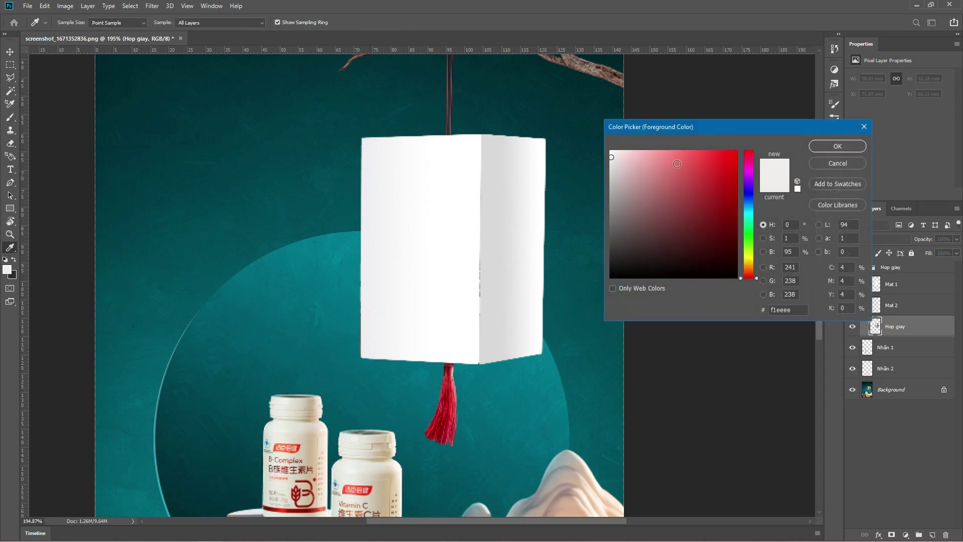
click(834, 147)
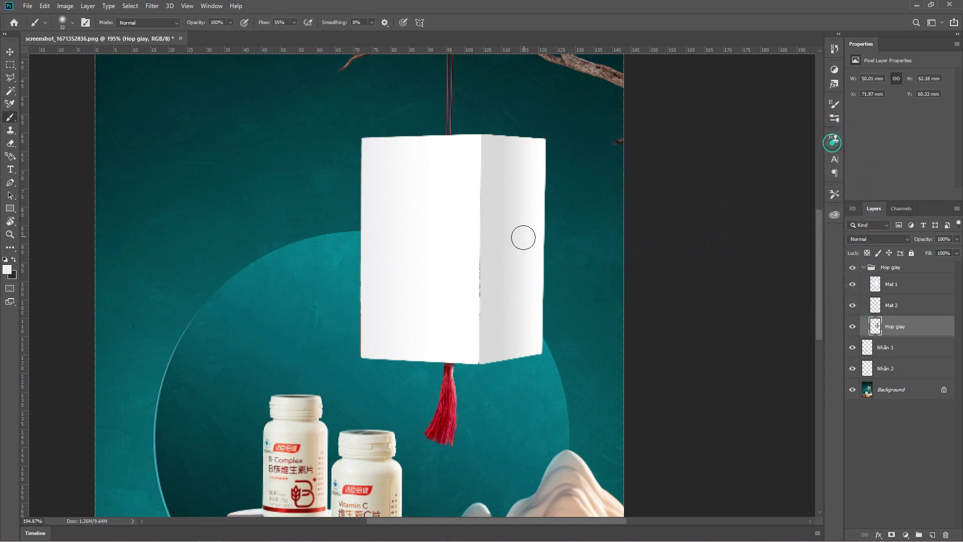
right_click(459, 233)
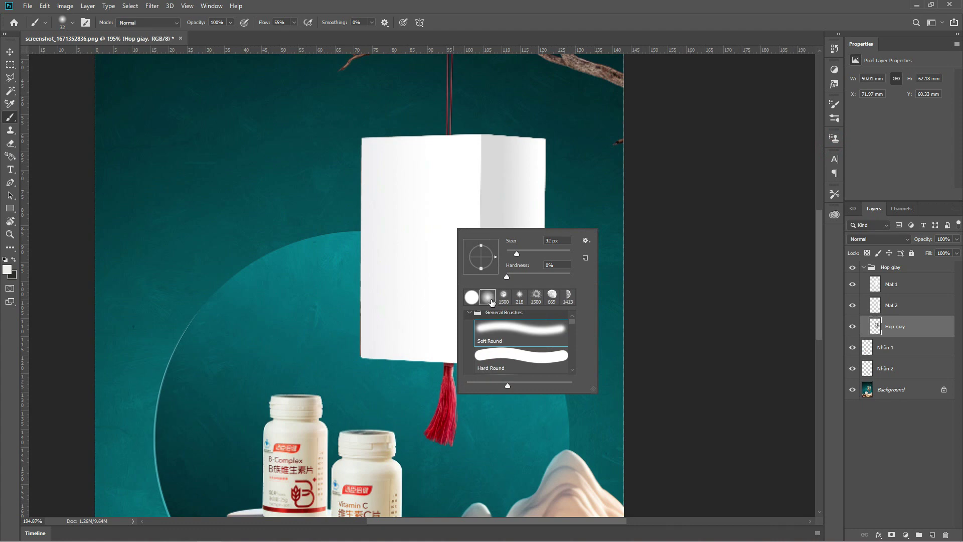
click(489, 299)
click(553, 5)
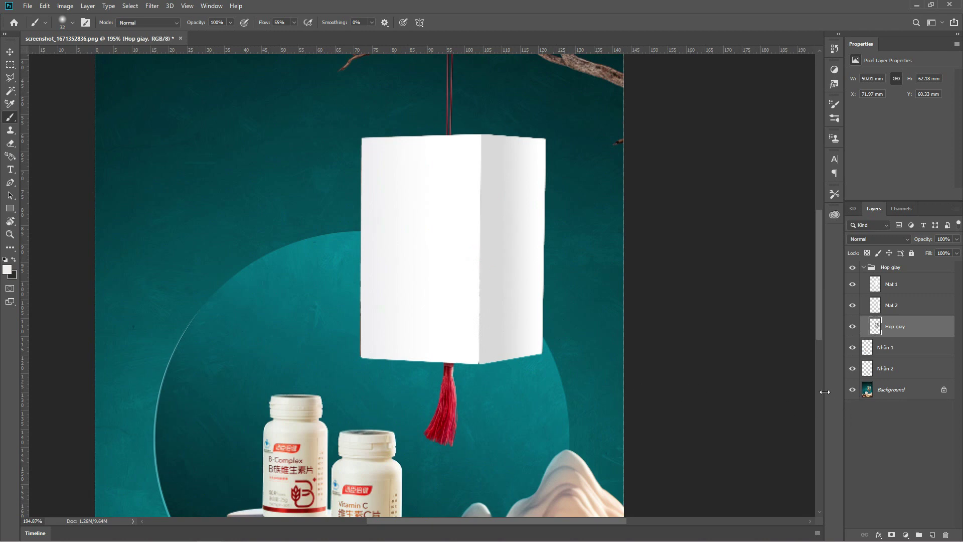
Check the Mat 1 and Mat 2 face layers and make Mat 1 active.
key(v)
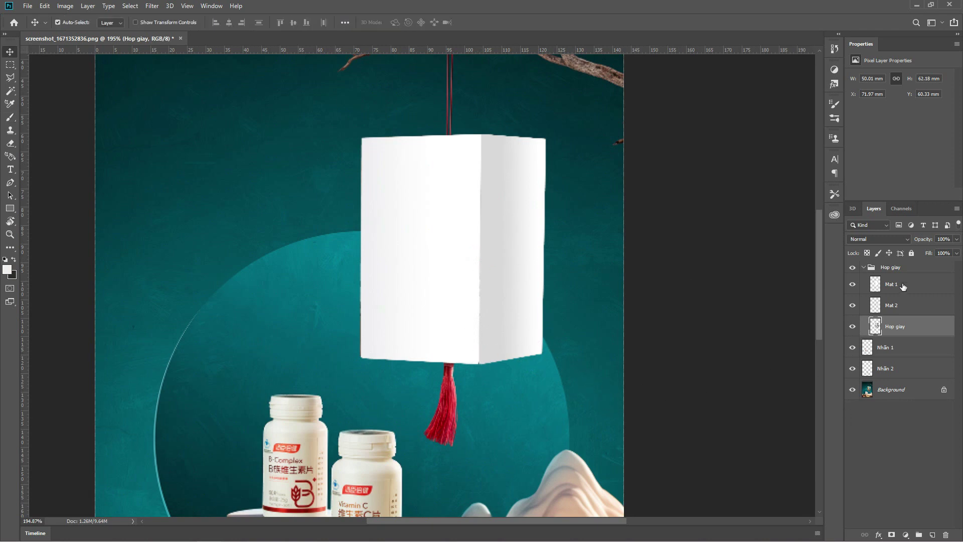
click(902, 284)
click(905, 304)
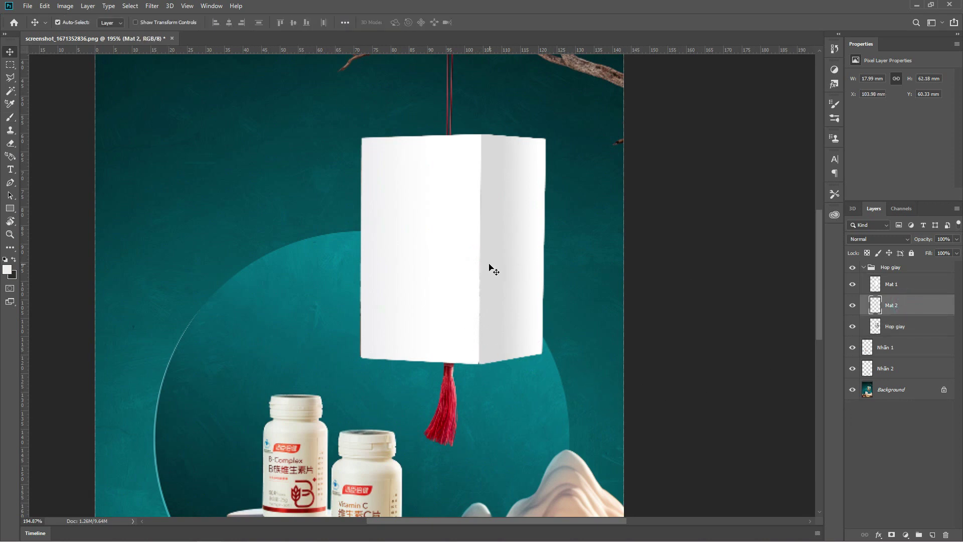
click(441, 258)
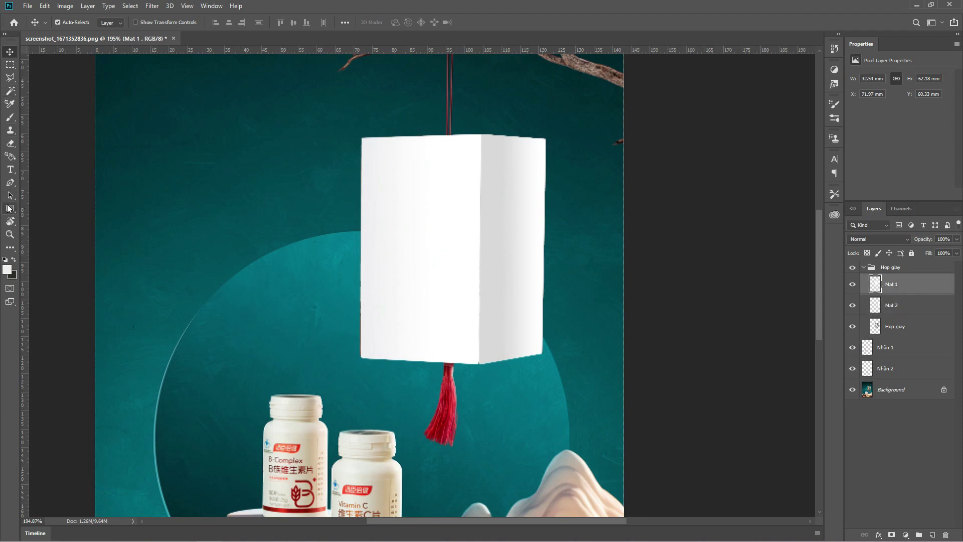
click(10, 208)
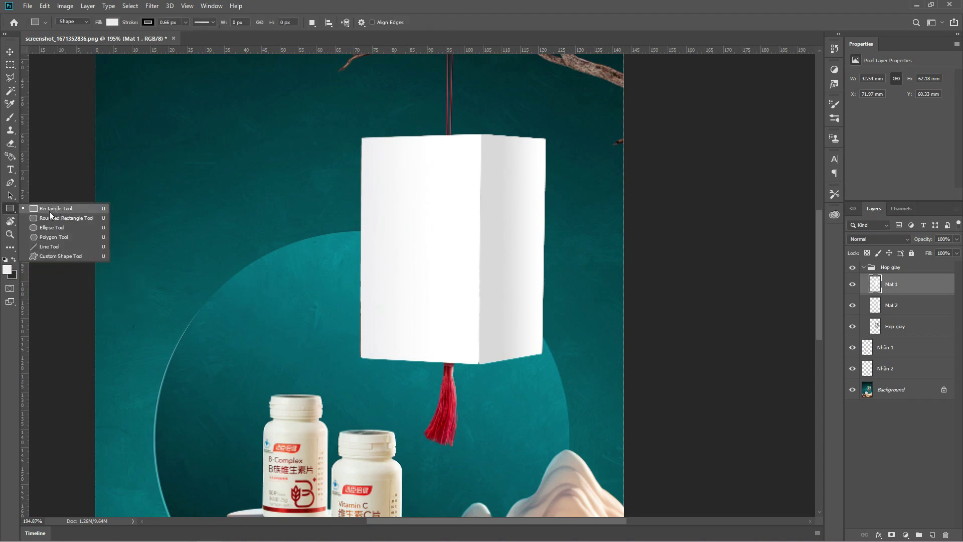
Draw a rectangle over the box's front face and name its layer mat 1.
click(49, 211)
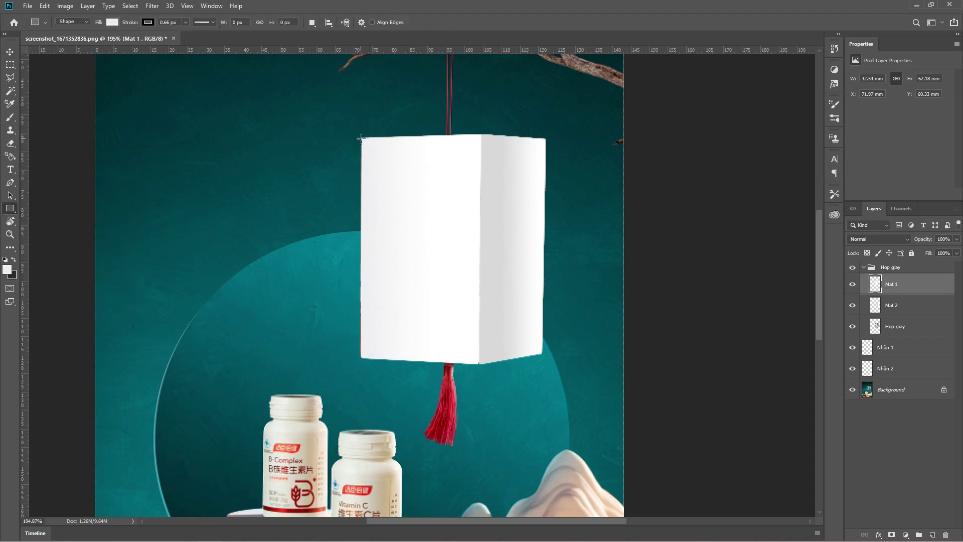
drag(361, 138, 481, 361)
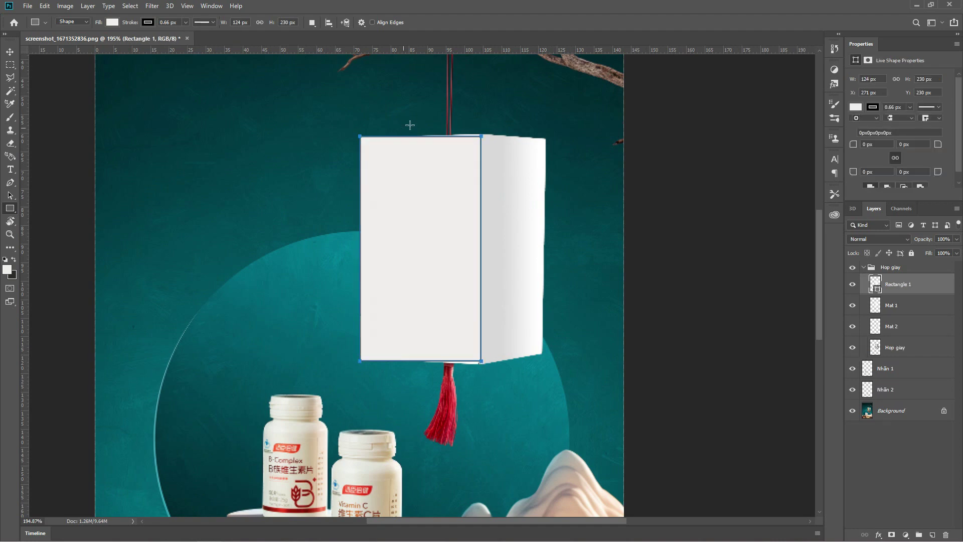
double_click(898, 284)
text(mat 1)
key(Return)
key(v)
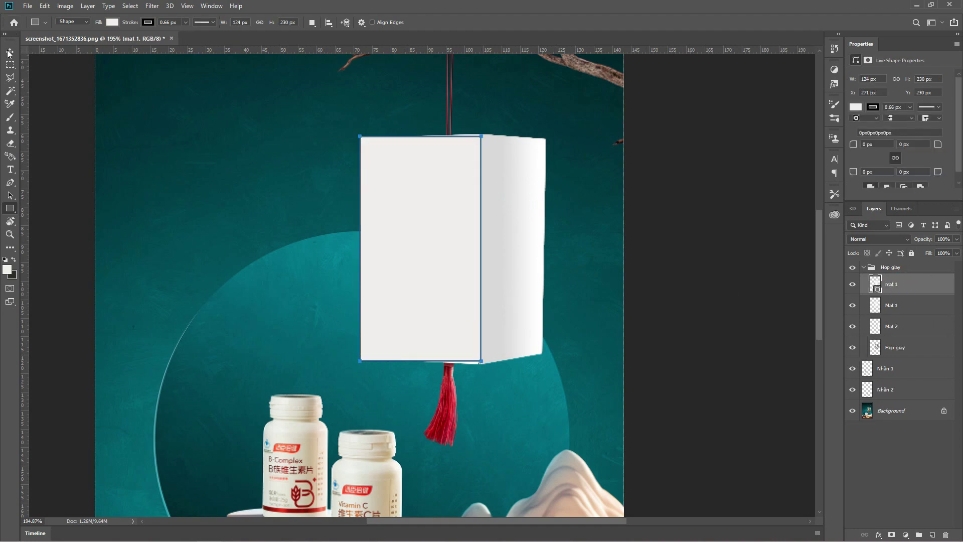
click(448, 228)
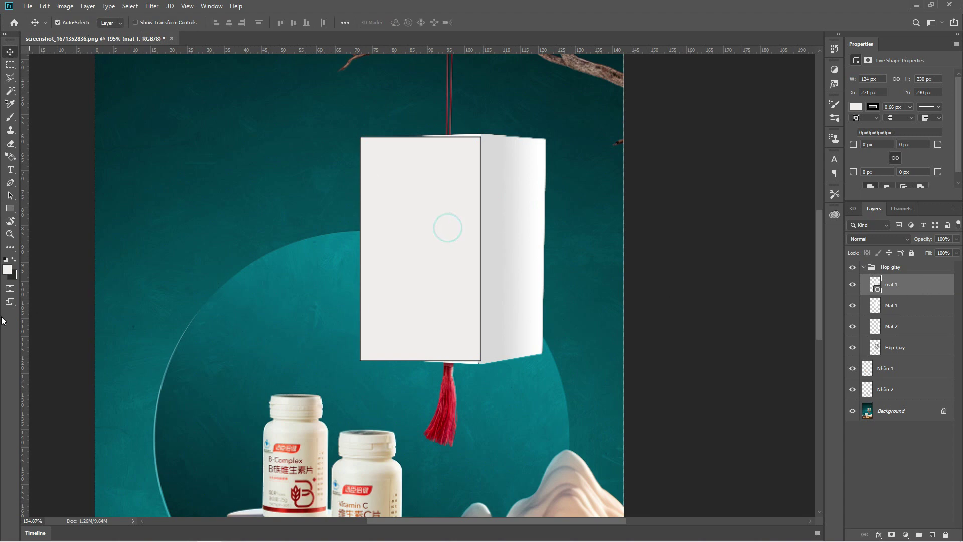
Remove the mat 1 rectangle's stroke and reselect the mat 1 layer.
click(10, 209)
click(112, 22)
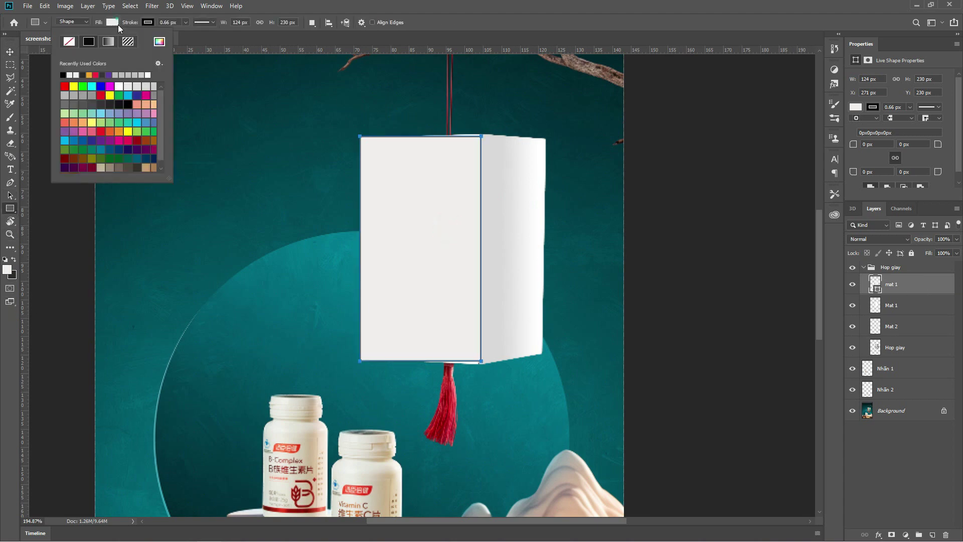
click(148, 22)
click(105, 42)
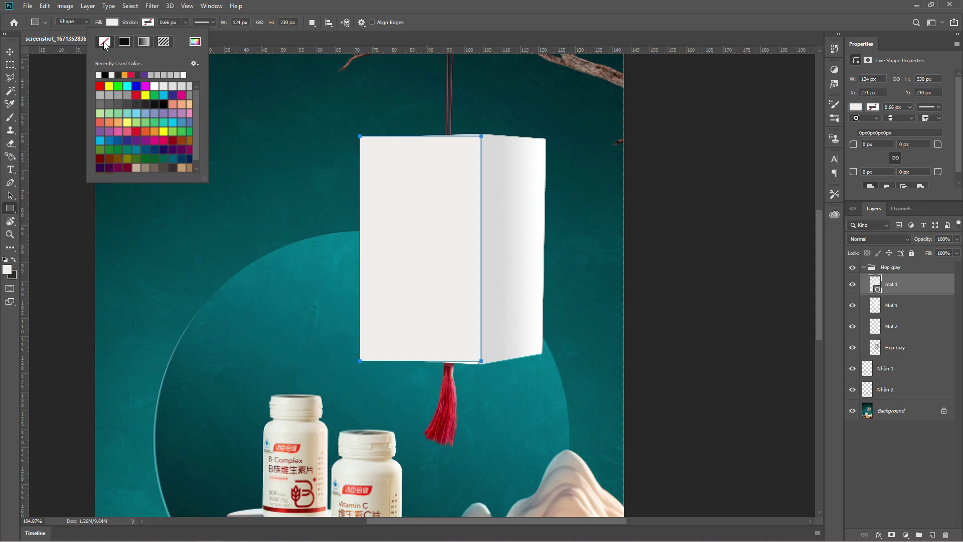
click(385, 6)
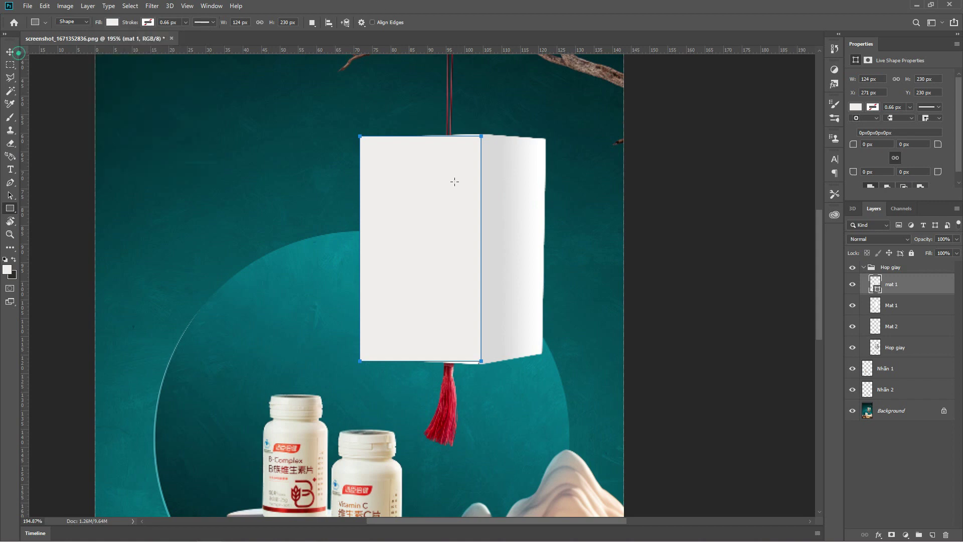
click(909, 306)
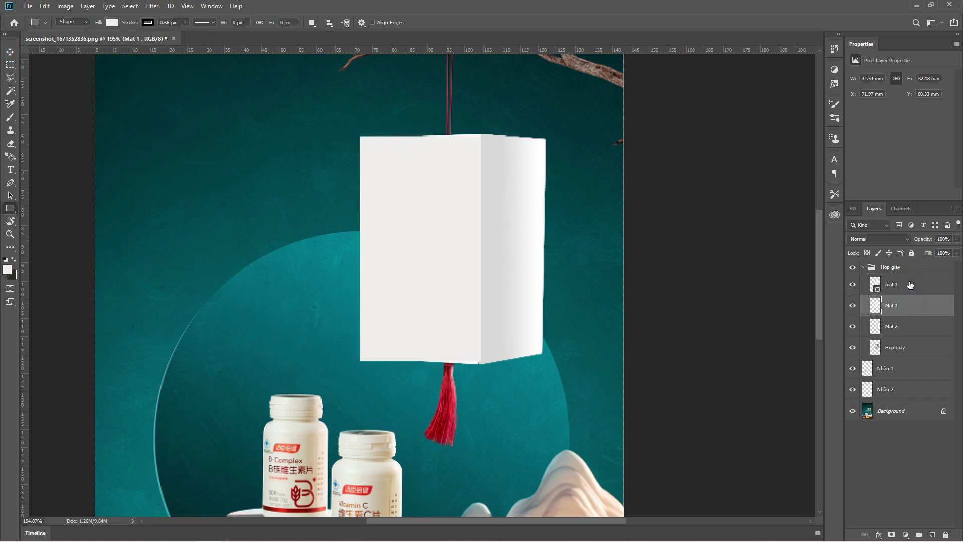
click(910, 285)
right_click(907, 287)
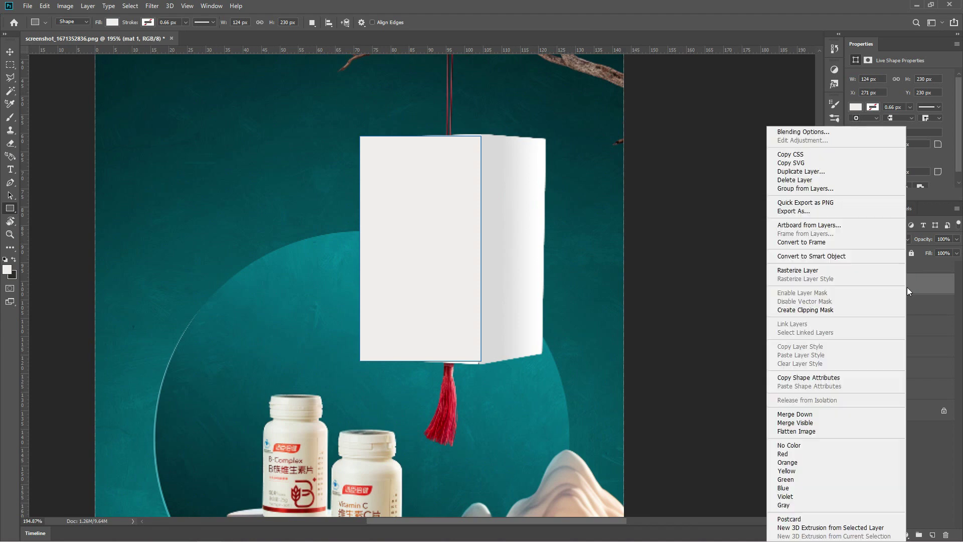
Convert mat 1 to a smart object, start a transform, and lower opacity to 63%.
click(821, 256)
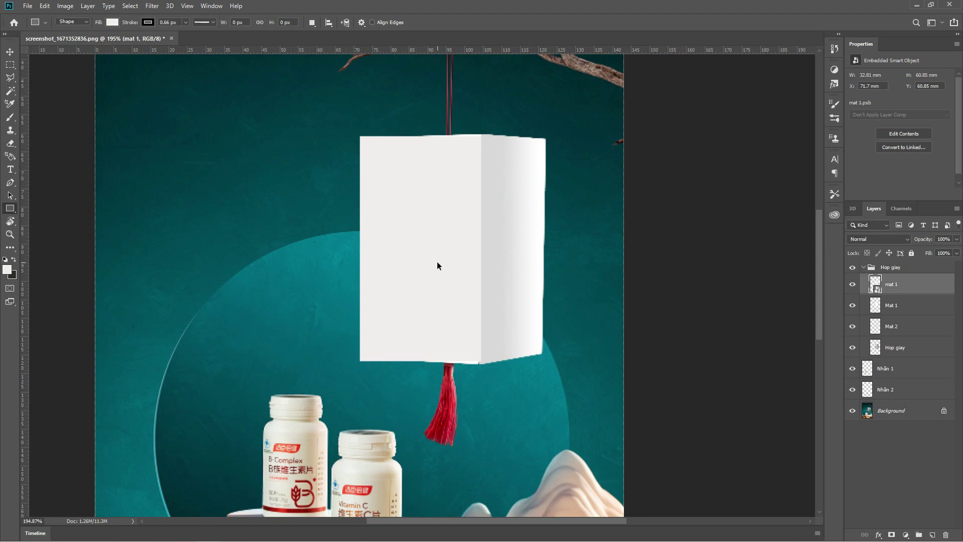
key(ctrl+t)
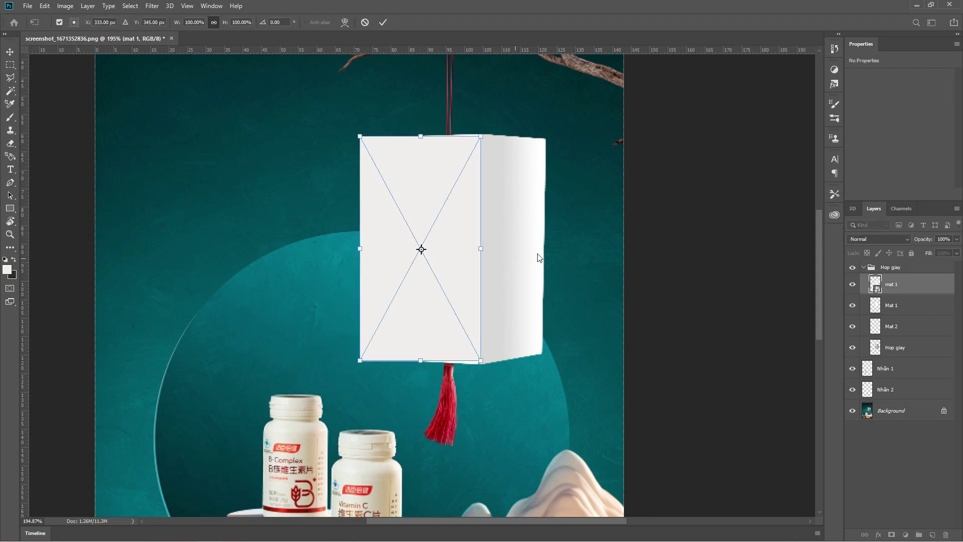
click(957, 241)
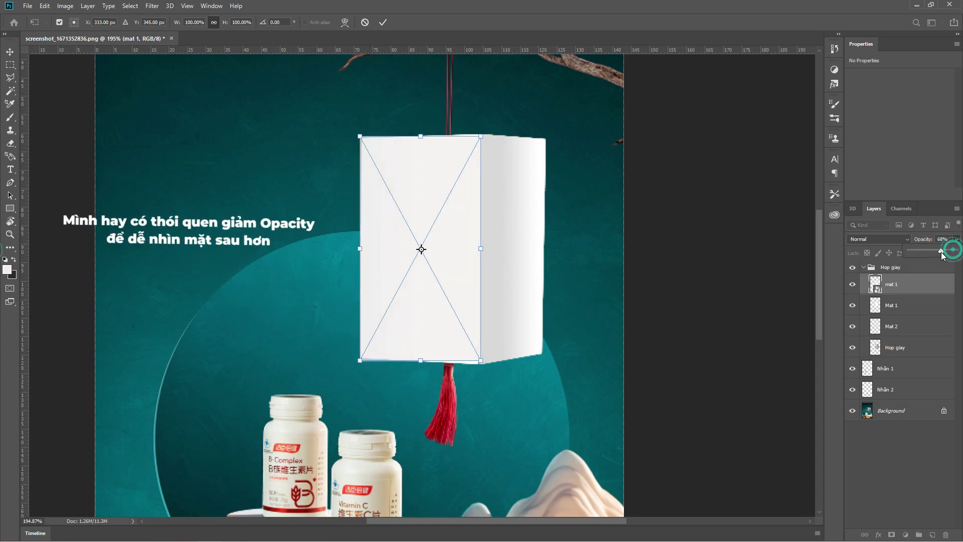
drag(956, 250, 938, 254)
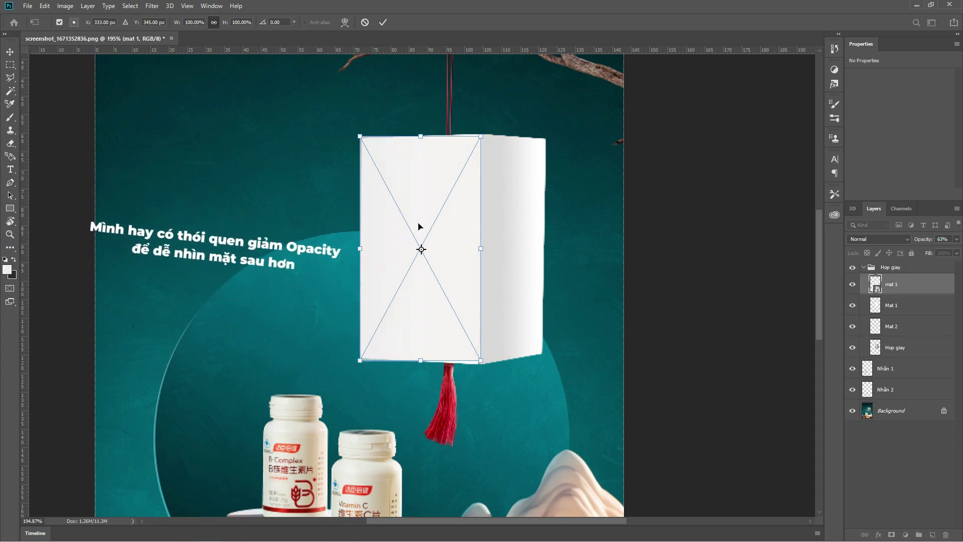
Distort mat 1, pulling its right corners onto the box's front-face corners.
right_click(425, 213)
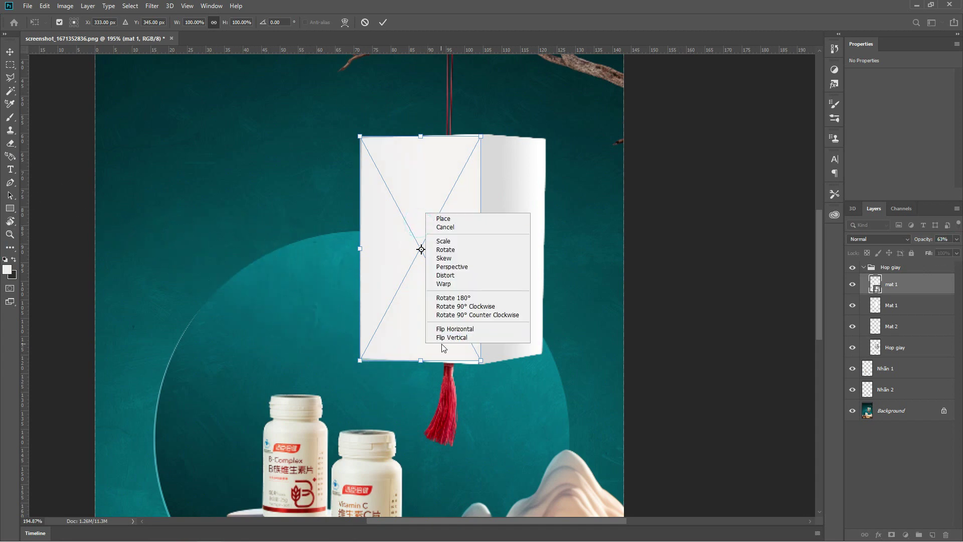
click(456, 279)
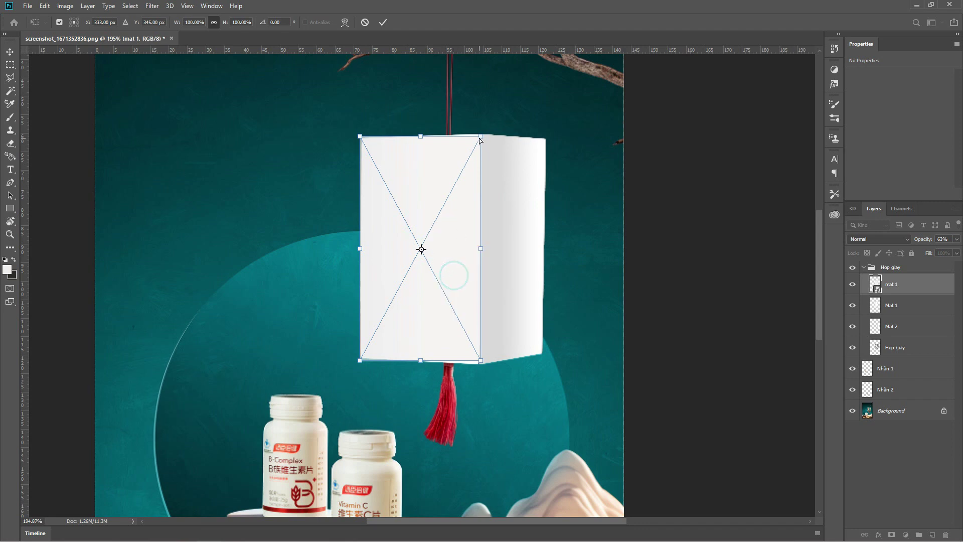
drag(481, 137, 481, 134)
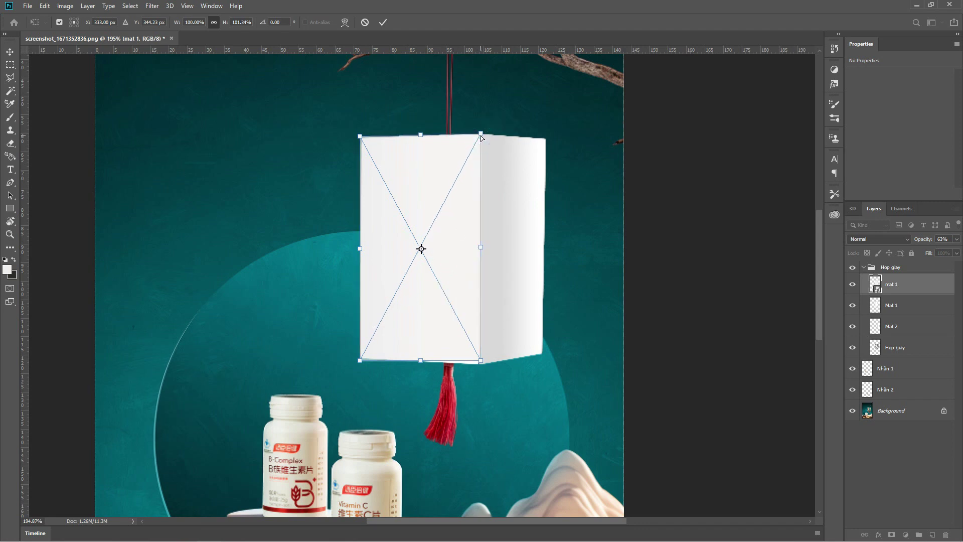
drag(479, 367, 479, 369)
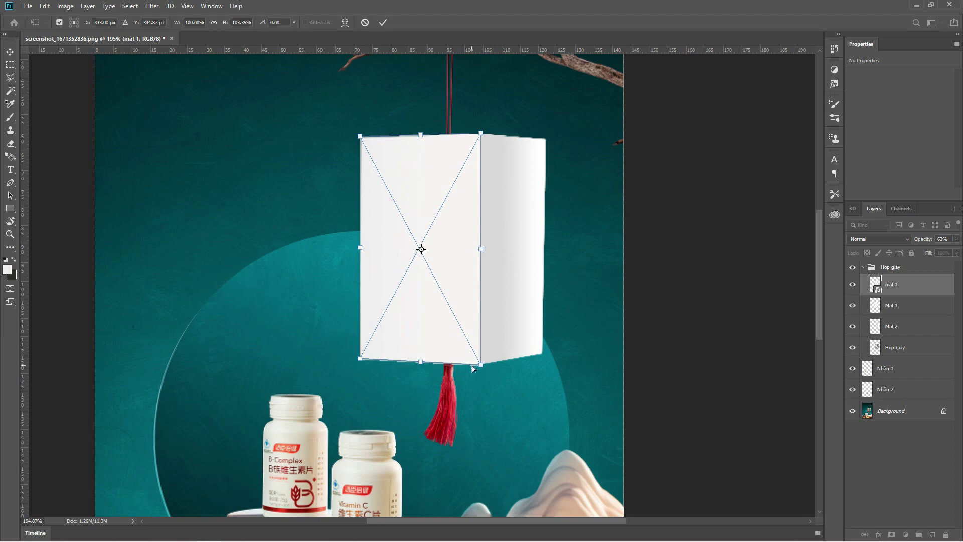
drag(480, 372, 480, 372)
Commit the distorted mat 1 layer, set it to 100% opacity, clip it to Mat 1, and blend as Multiply.
key(u)
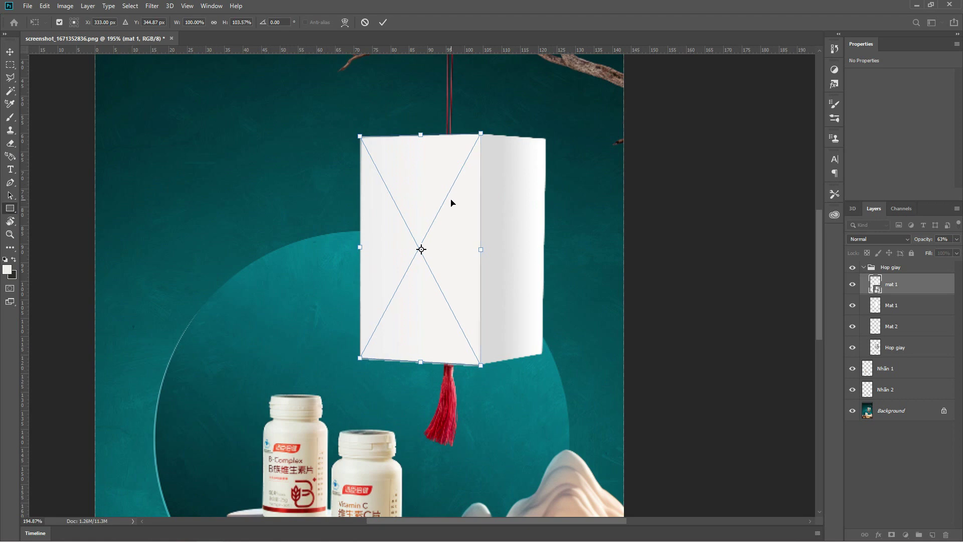
click(957, 239)
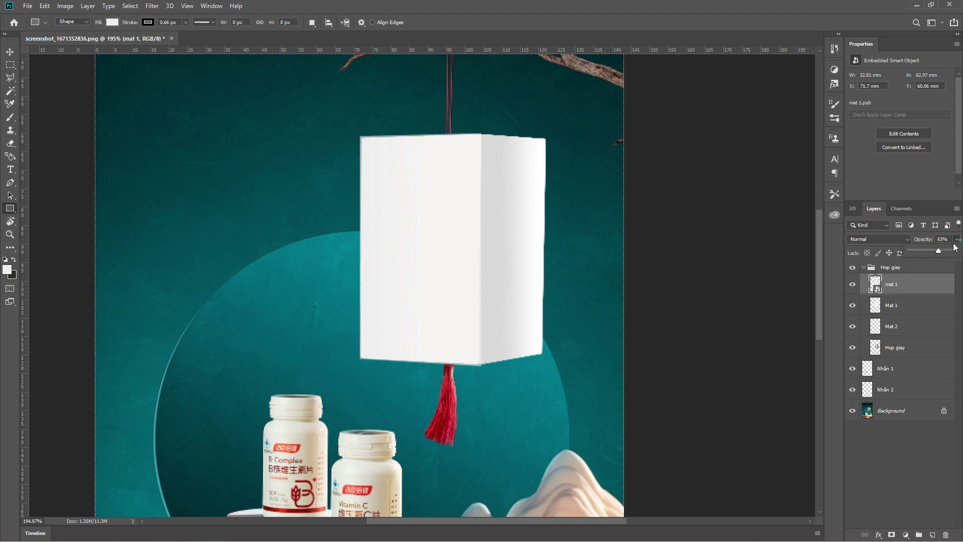
drag(940, 250, 956, 251)
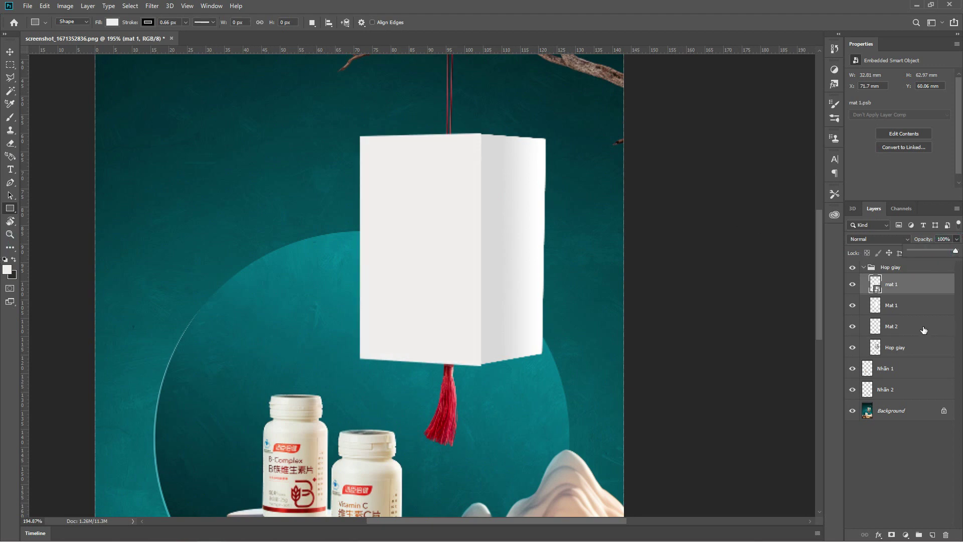
drag(907, 302, 899, 294)
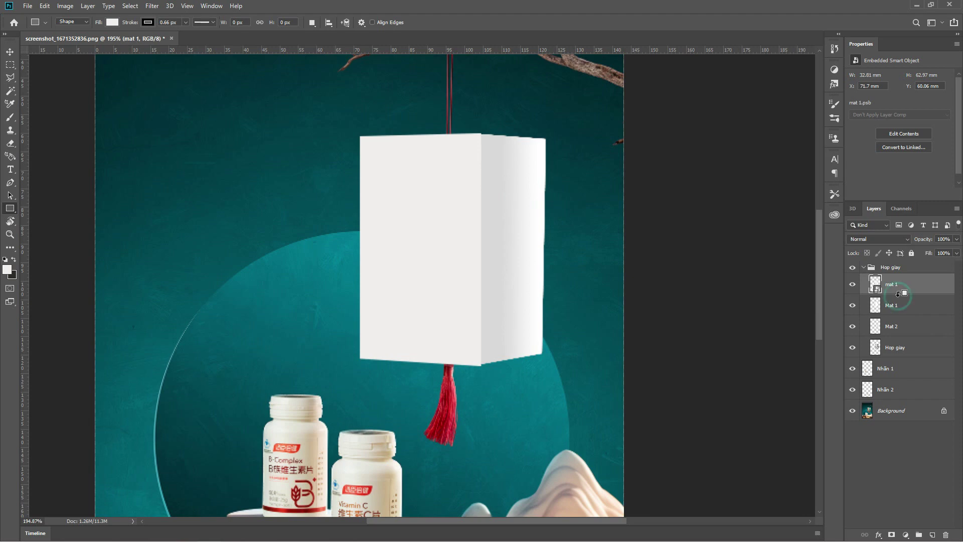
alt+click(898, 295)
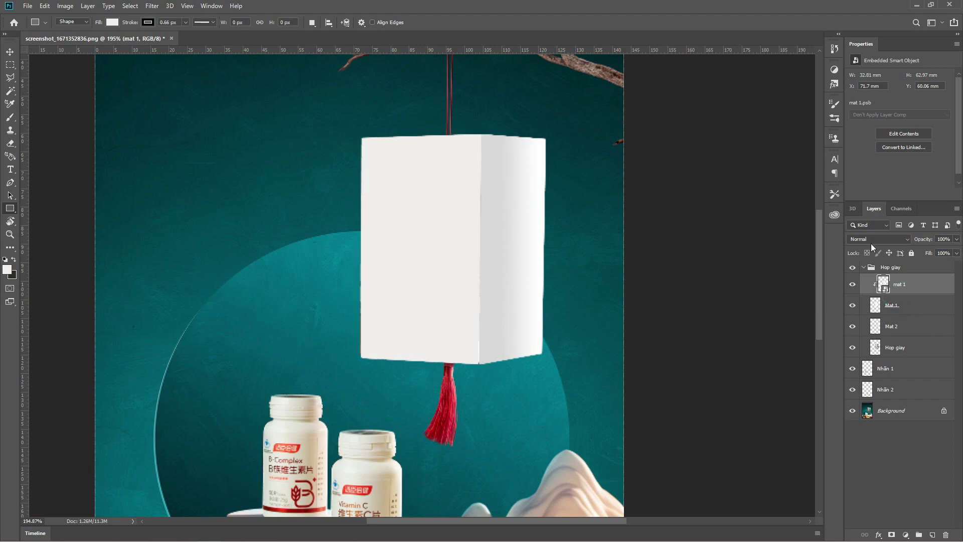
click(871, 241)
click(874, 279)
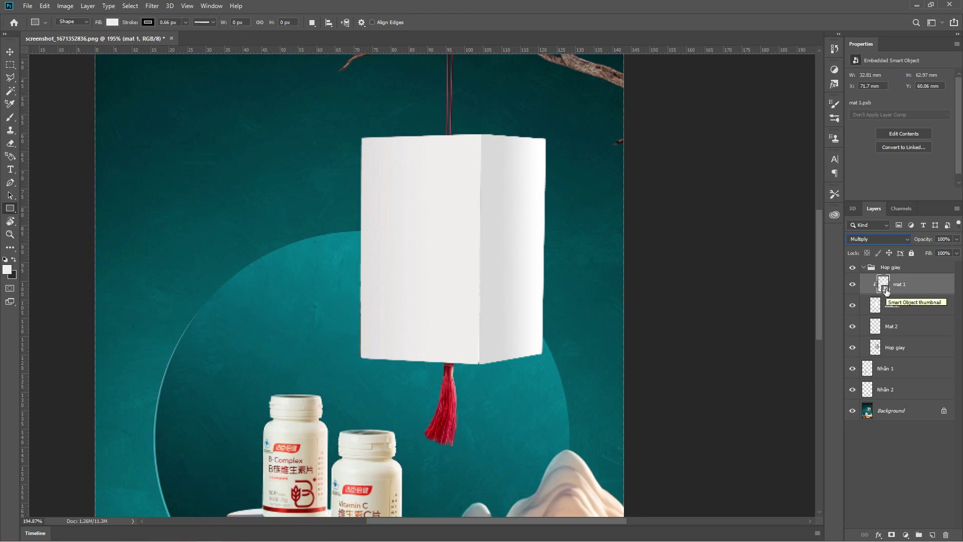
Place Hop Vien xuong khop-02 into the mat 1 smart object, save, and check it on the mockup.
double_click(884, 287)
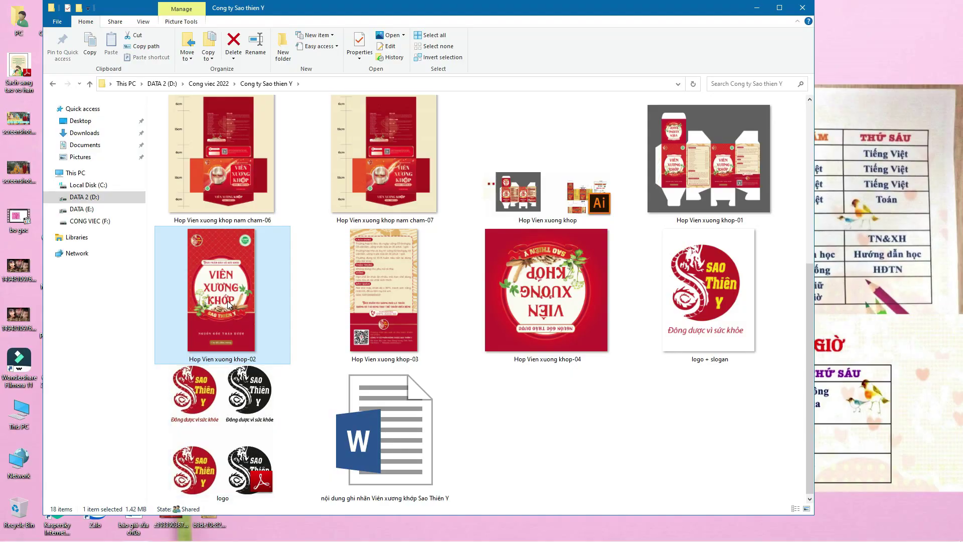
drag(227, 300, 210, 538)
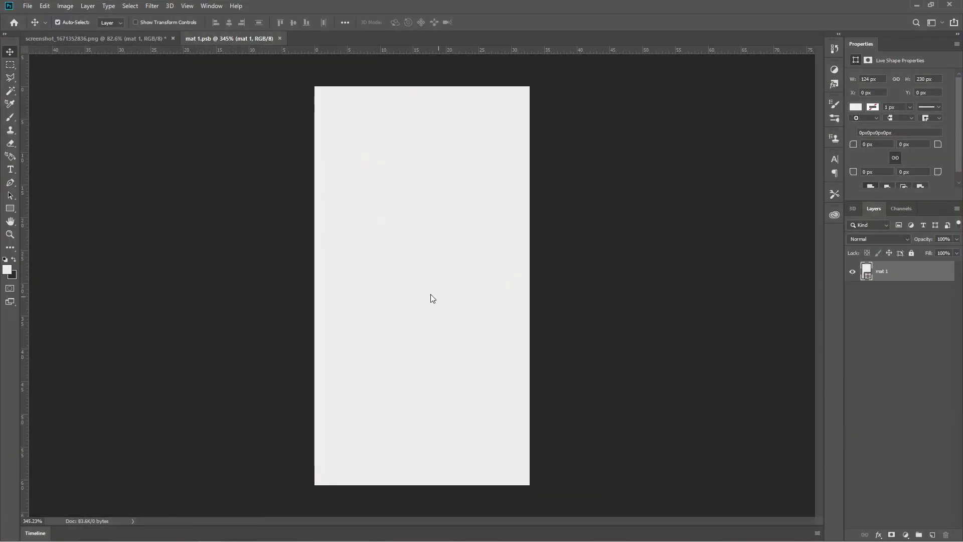
drag(210, 538, 431, 294)
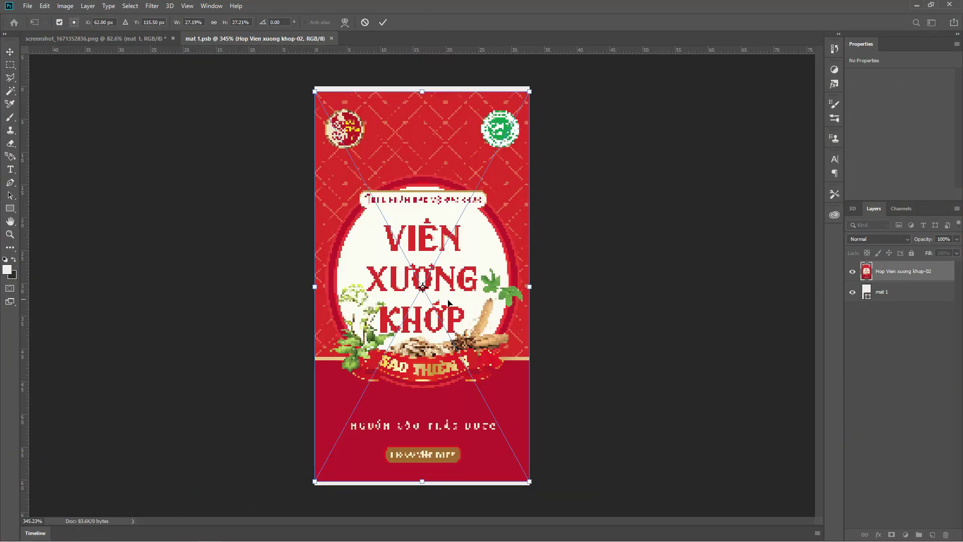
key(Return)
key(ctrl+s)
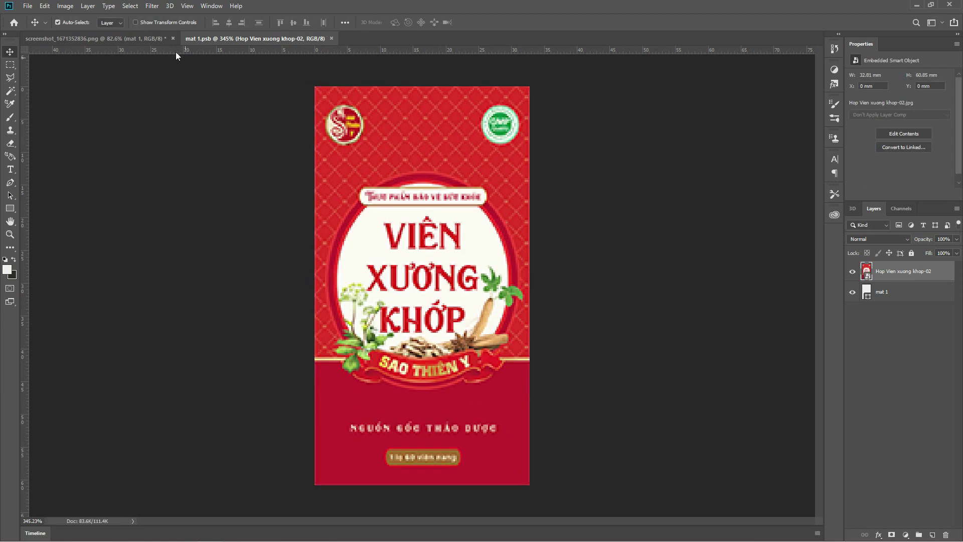
click(130, 39)
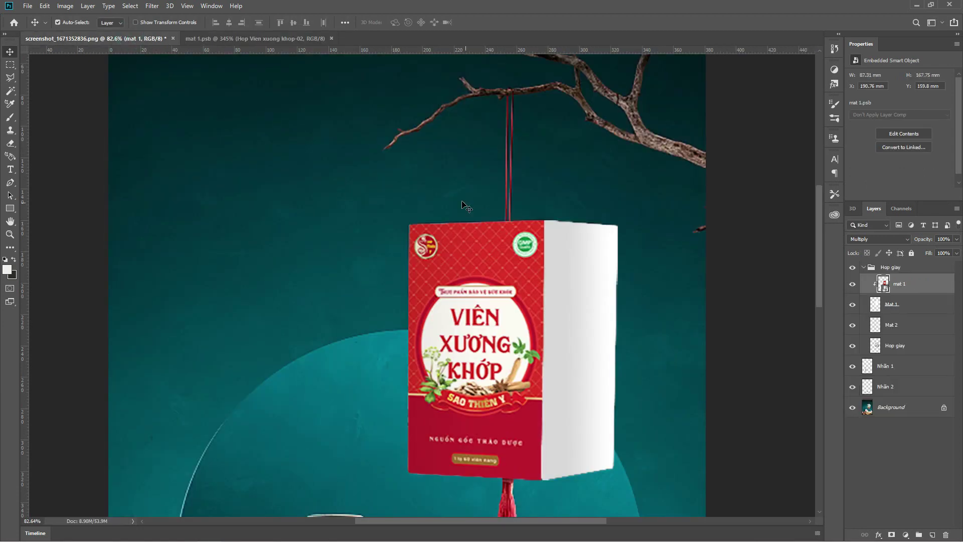
scroll(455, 201, down, 5)
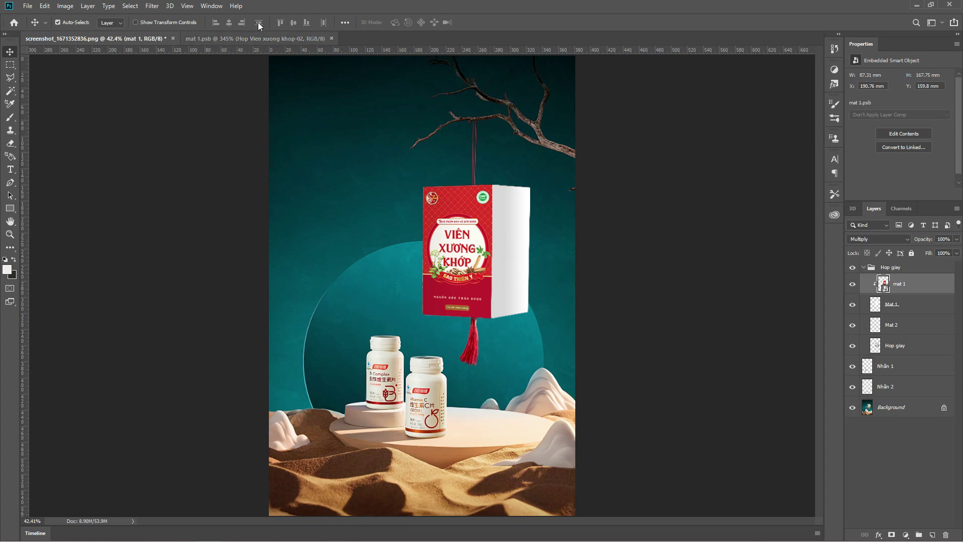
click(238, 38)
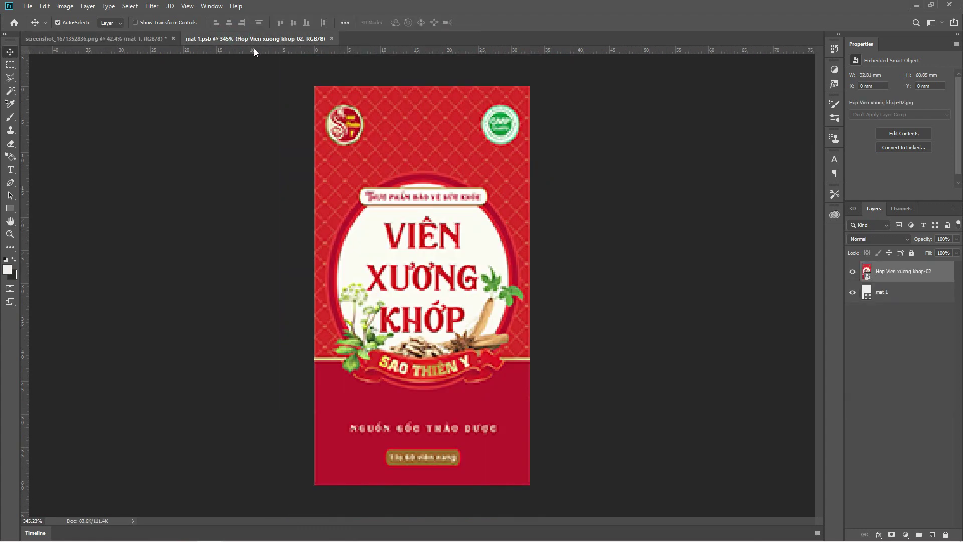
Hide the box artwork layer and change the mat 1 base shape fill to light blue #527df7.
click(852, 271)
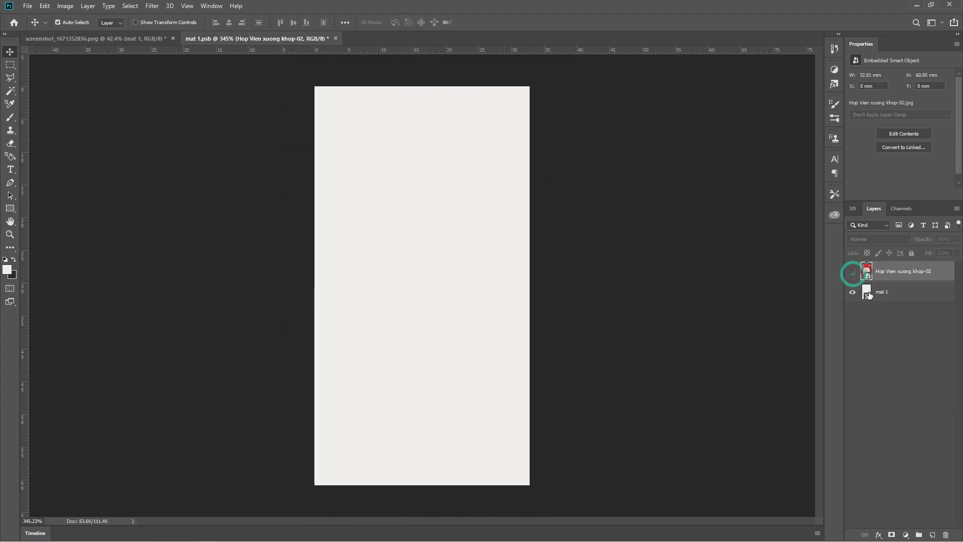
double_click(867, 294)
click(701, 195)
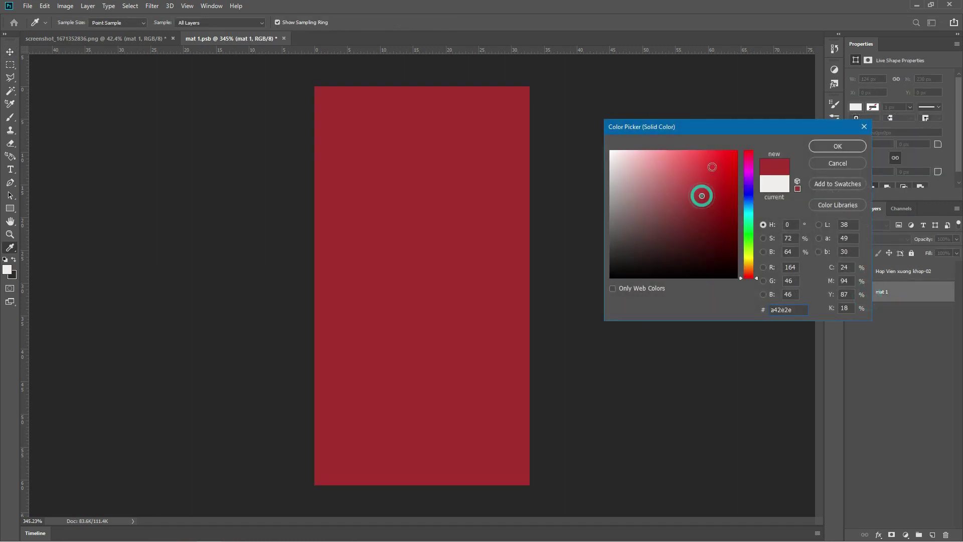
click(749, 200)
click(695, 154)
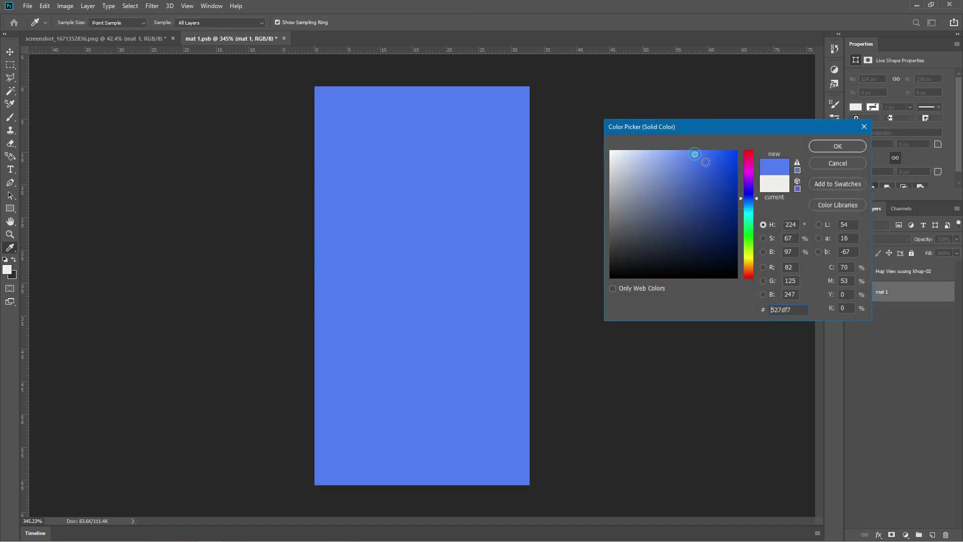
click(838, 146)
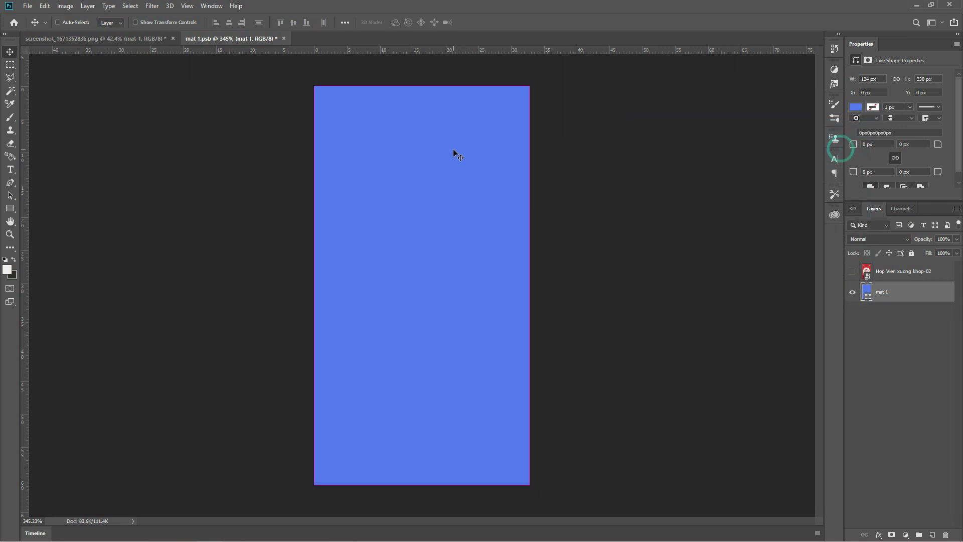
Preview the blue front face on the mockup, then show the red box artwork again.
click(115, 38)
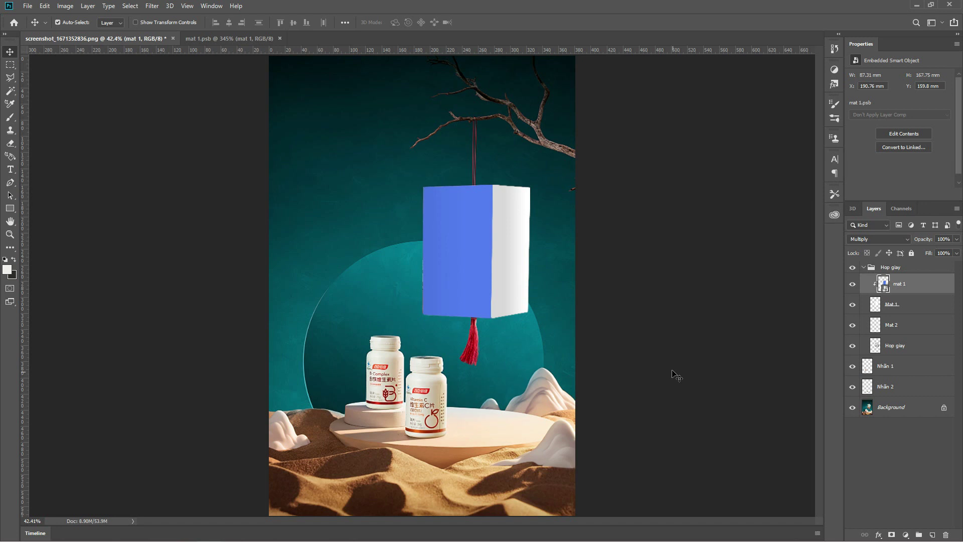
click(216, 38)
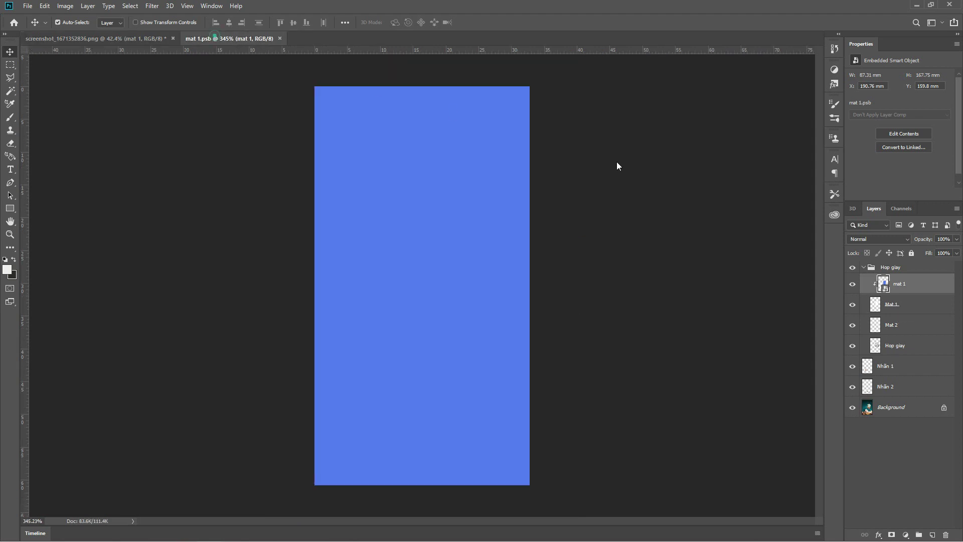
click(852, 271)
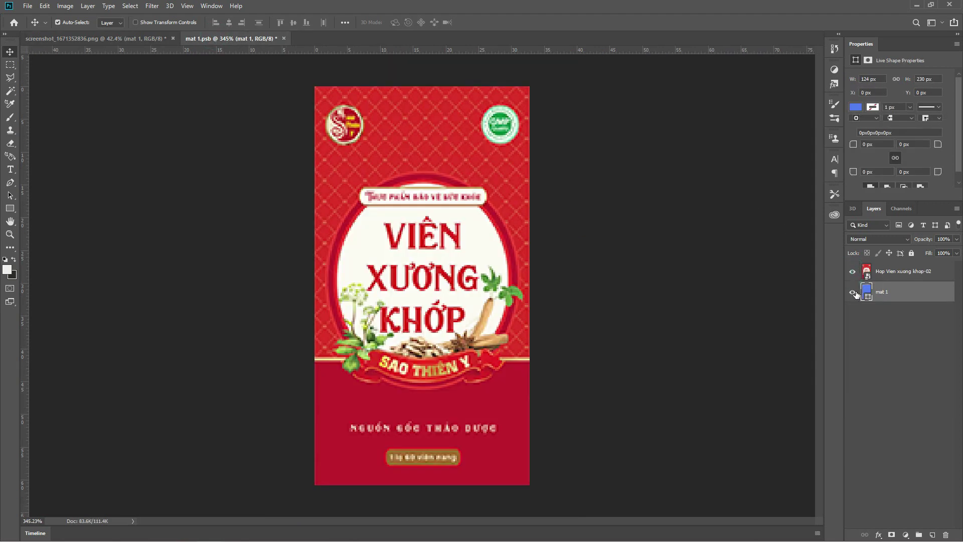
Hide the blue mat 1 base shape, return to the mockup, and select the Mat 2 layer.
click(853, 292)
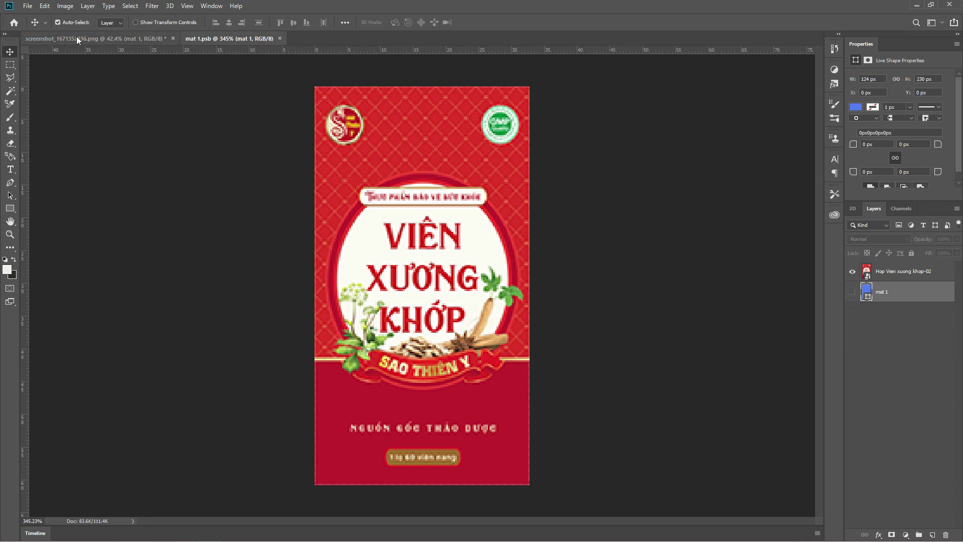
click(77, 38)
click(665, 246)
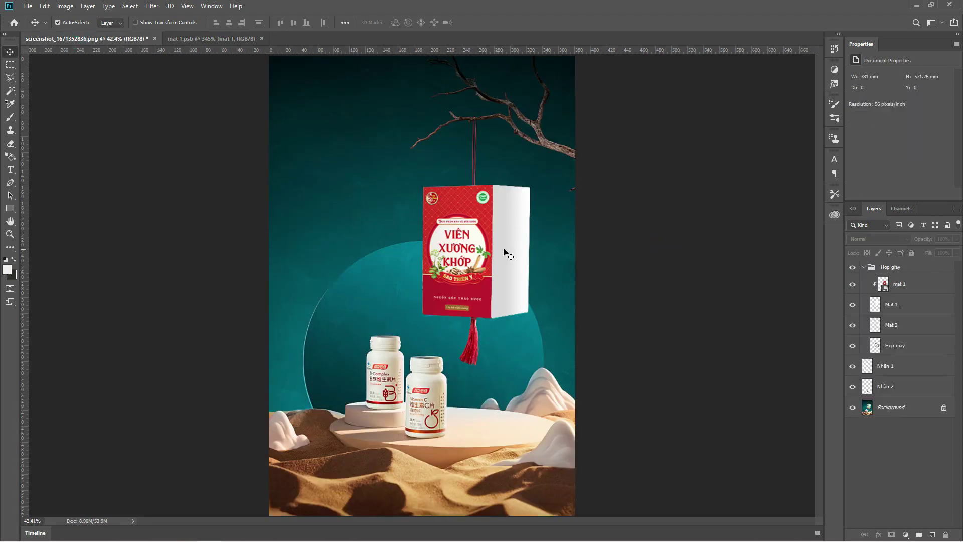
click(507, 255)
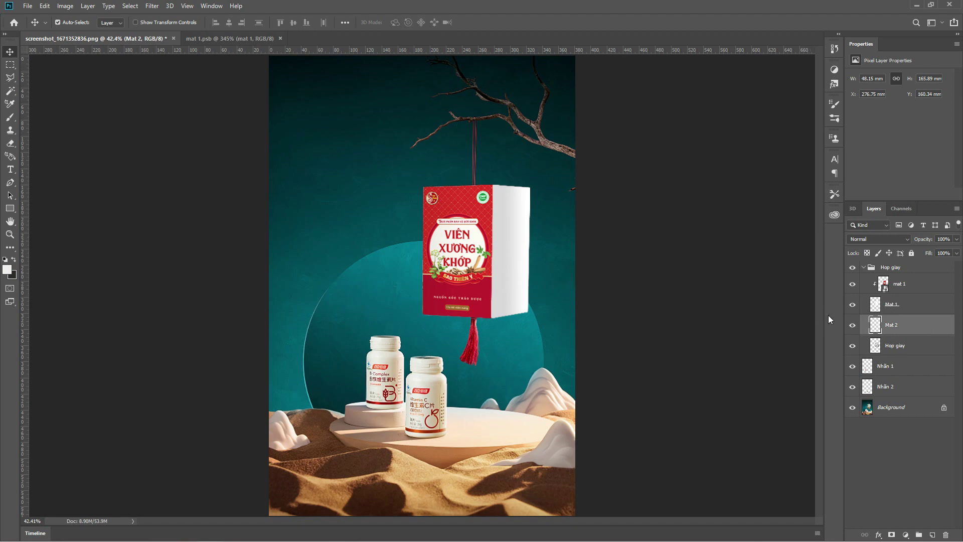
Draw a rectangle covering the box's side face.
click(10, 208)
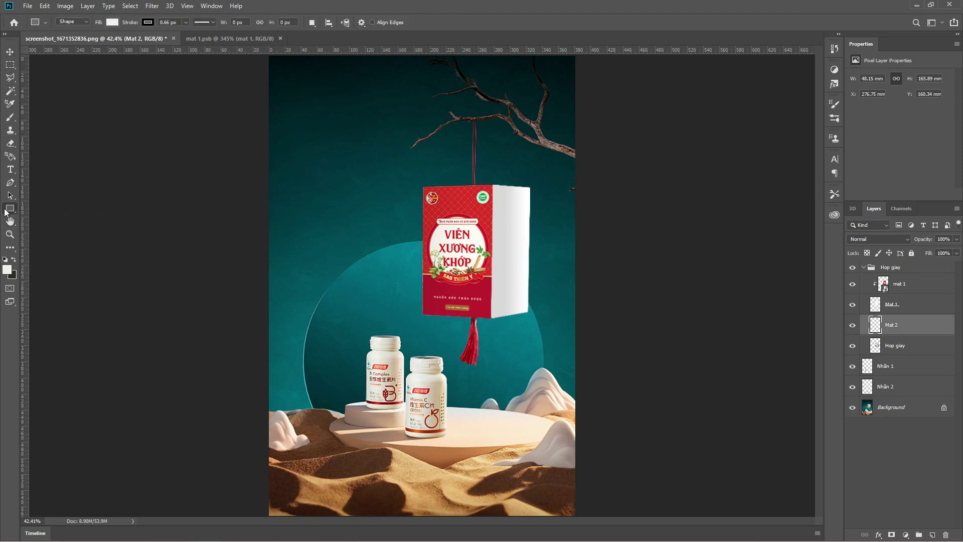
scroll(547, 206, up, 2)
scroll(547, 206, up, 3)
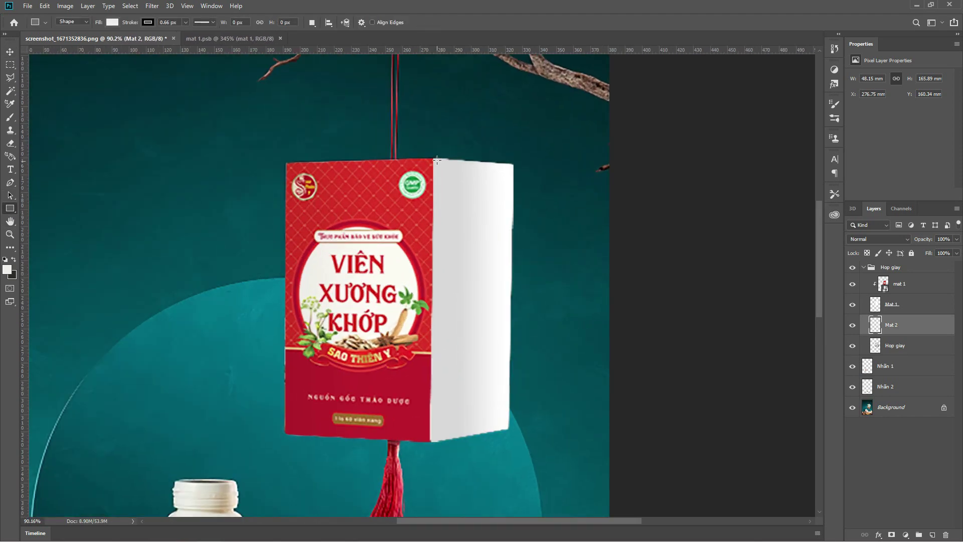
drag(433, 159, 510, 430)
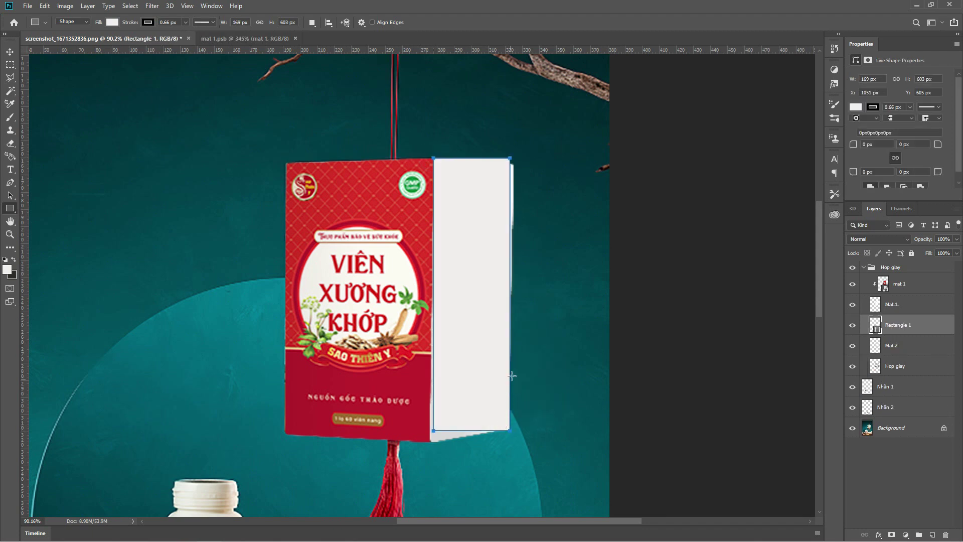
click(11, 52)
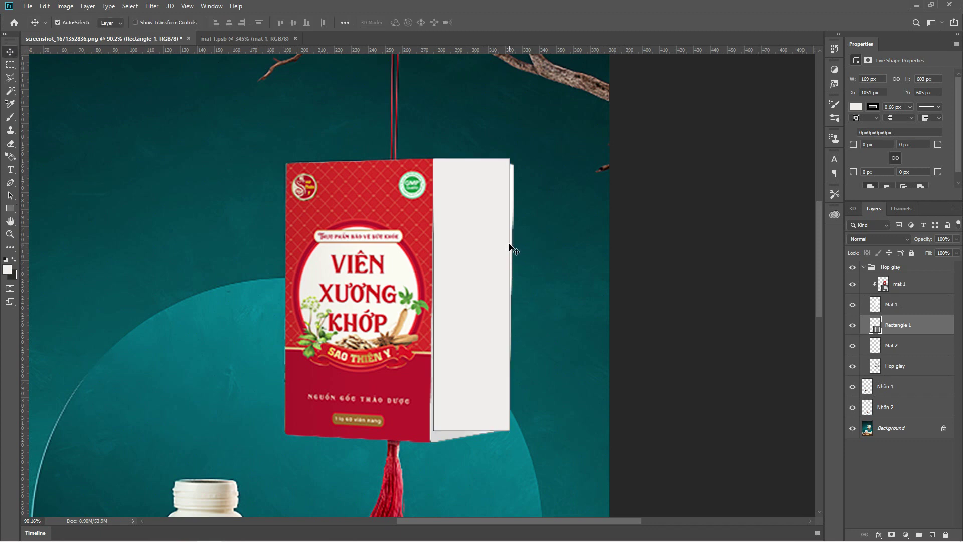
Rename the Rectangle 1 layer to 'Mat 2' and convert it to a smart object.
double_click(892, 345)
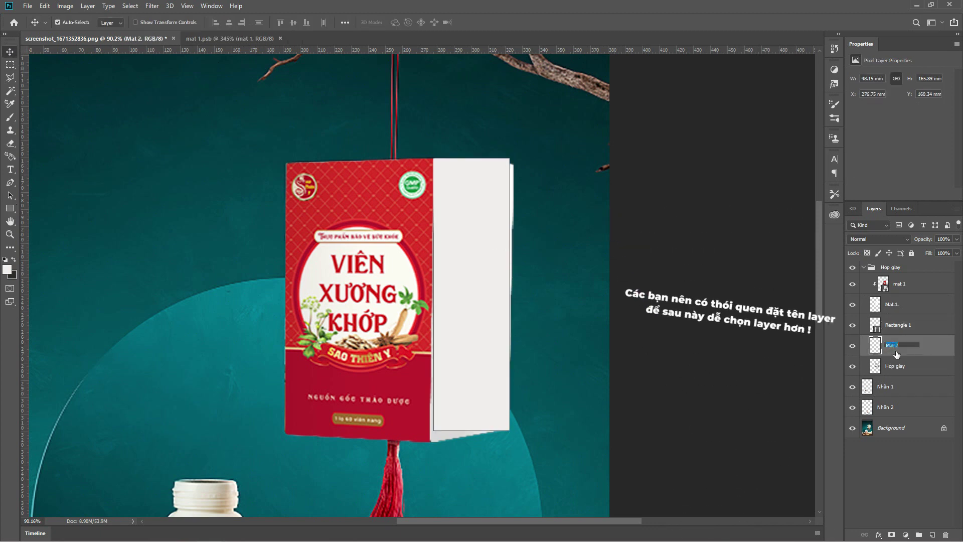
double_click(905, 325)
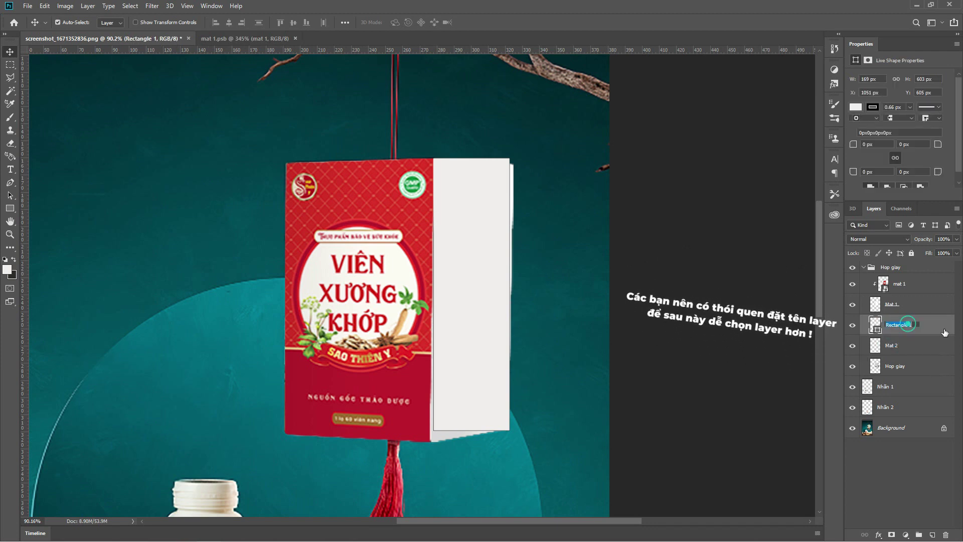
text(Mat 2)
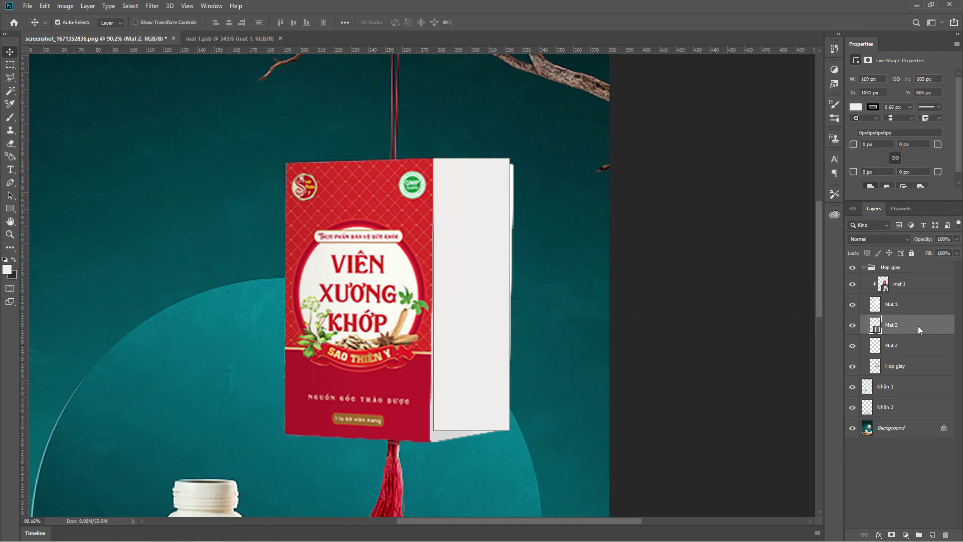
right_click(919, 327)
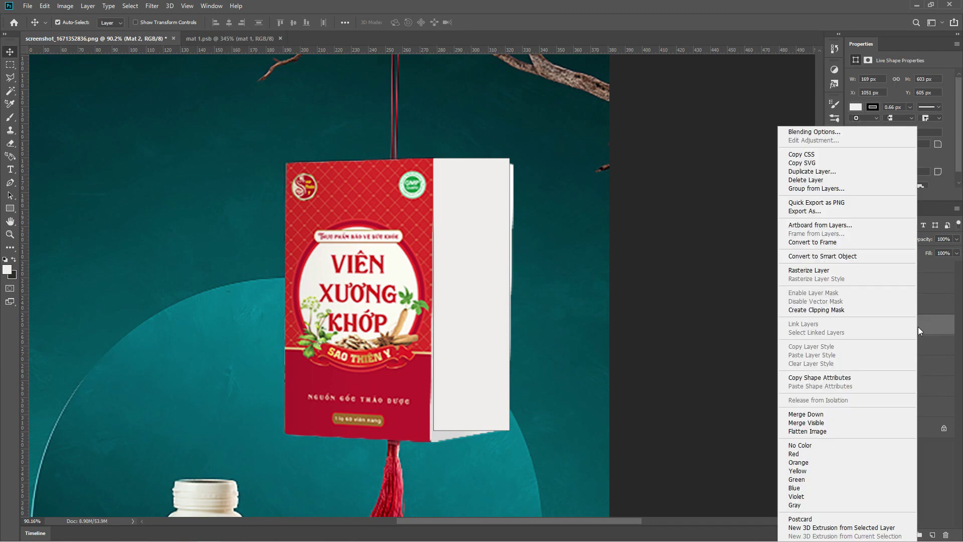
click(858, 259)
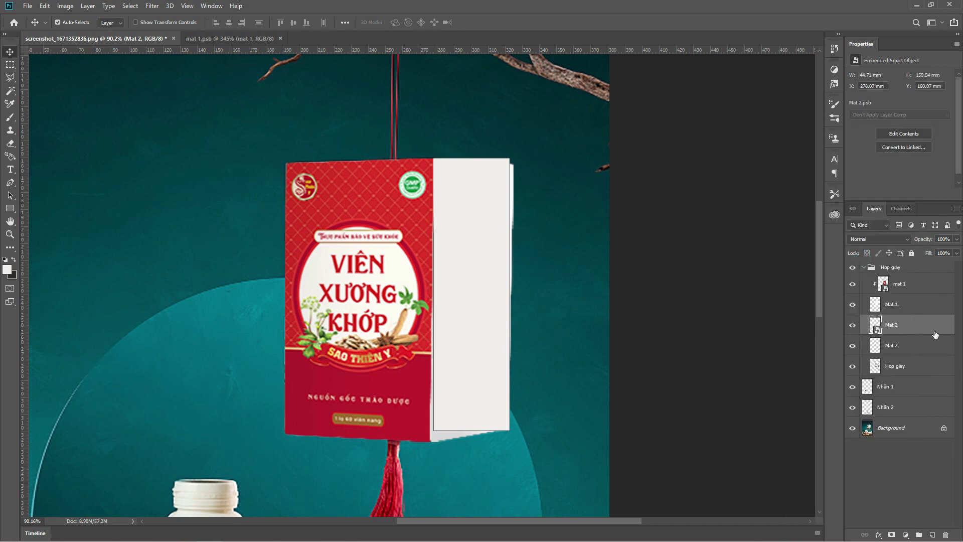
click(957, 240)
Set the side panel to 68% opacity and distort its bottom-left corner down to the box bottom.
drag(953, 250, 941, 250)
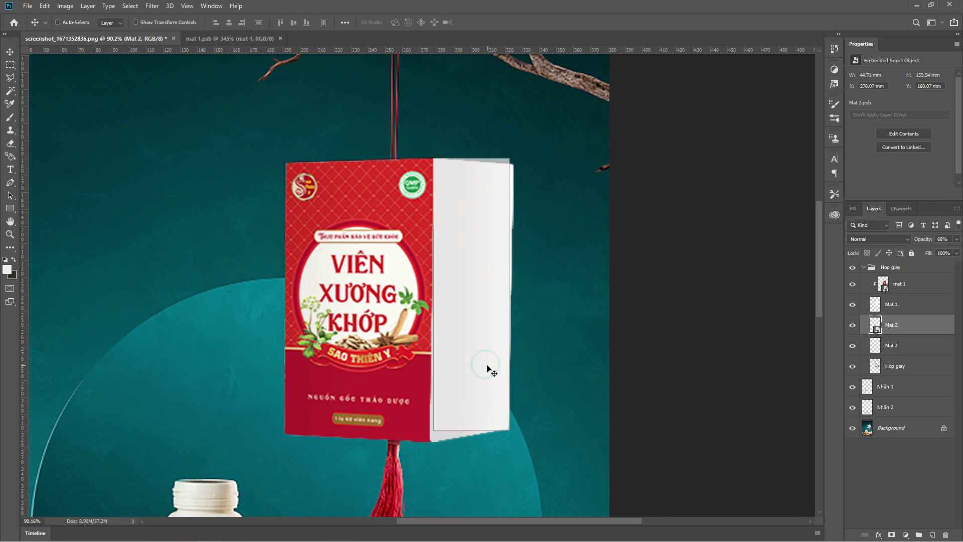
key(ctrl+t)
right_click(472, 279)
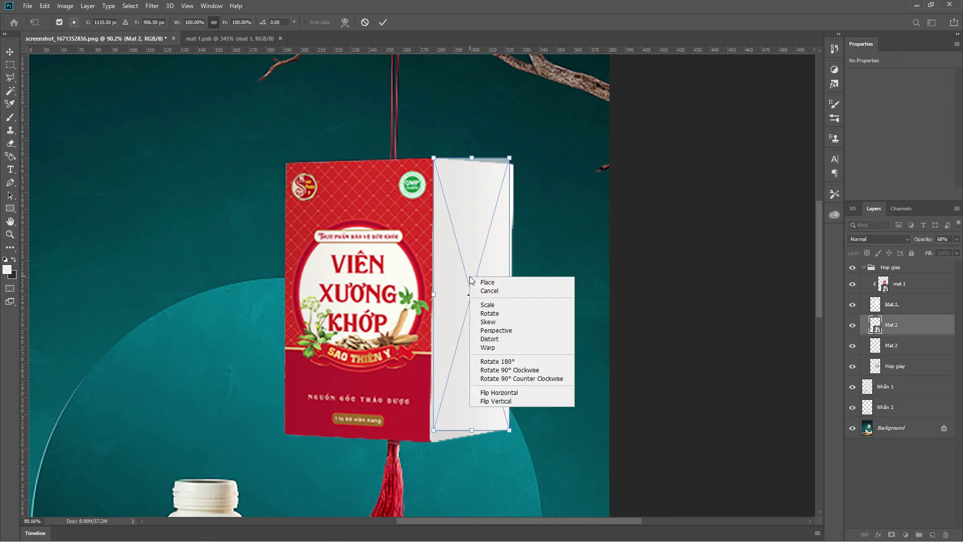
click(497, 339)
drag(435, 433, 430, 443)
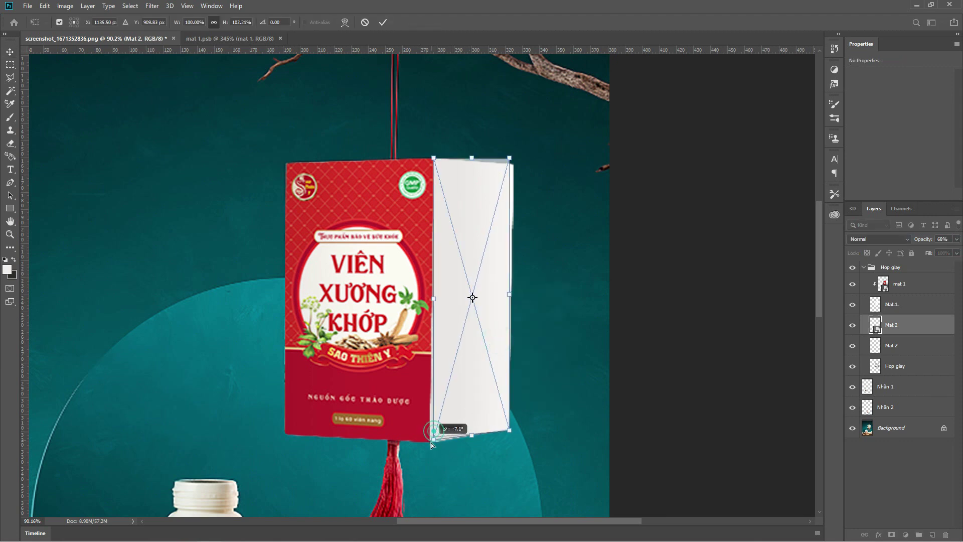
key(Return)
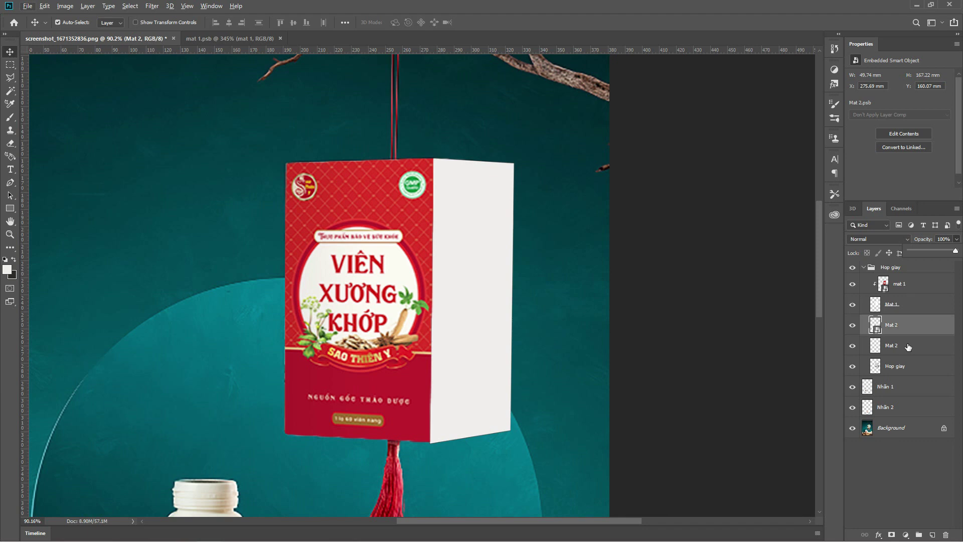
Clip the side panel to the Mat 2 layer below and set its blending to Multiply.
drag(908, 346, 904, 334)
alt+click(903, 335)
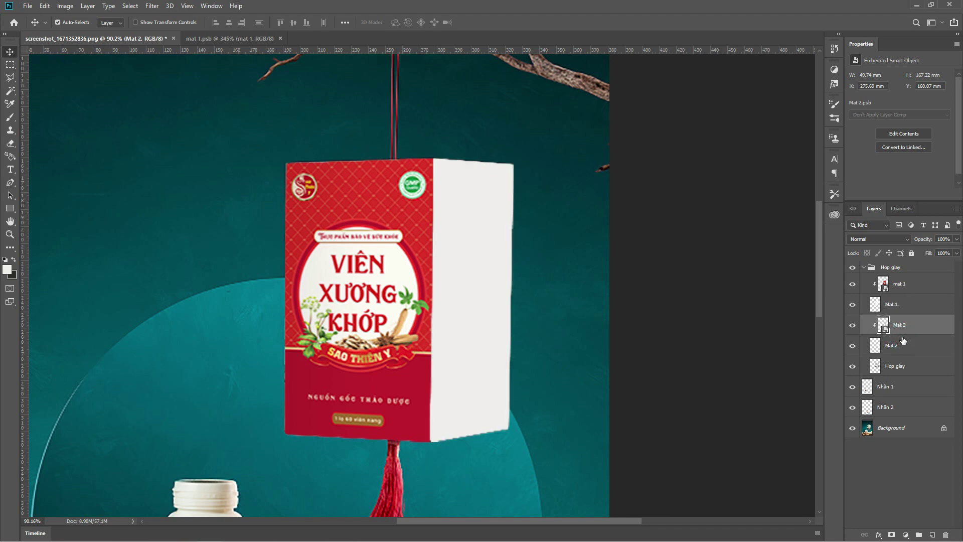
click(884, 240)
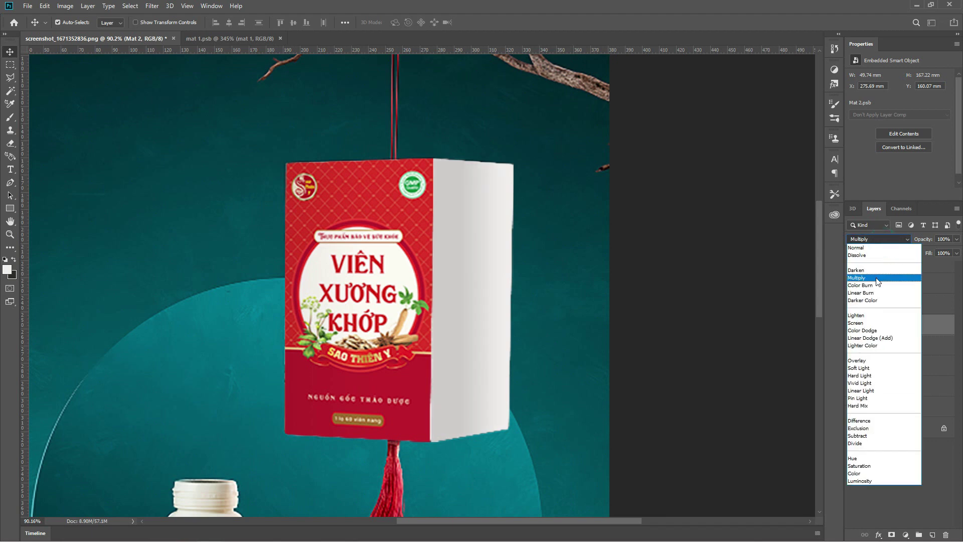
click(878, 279)
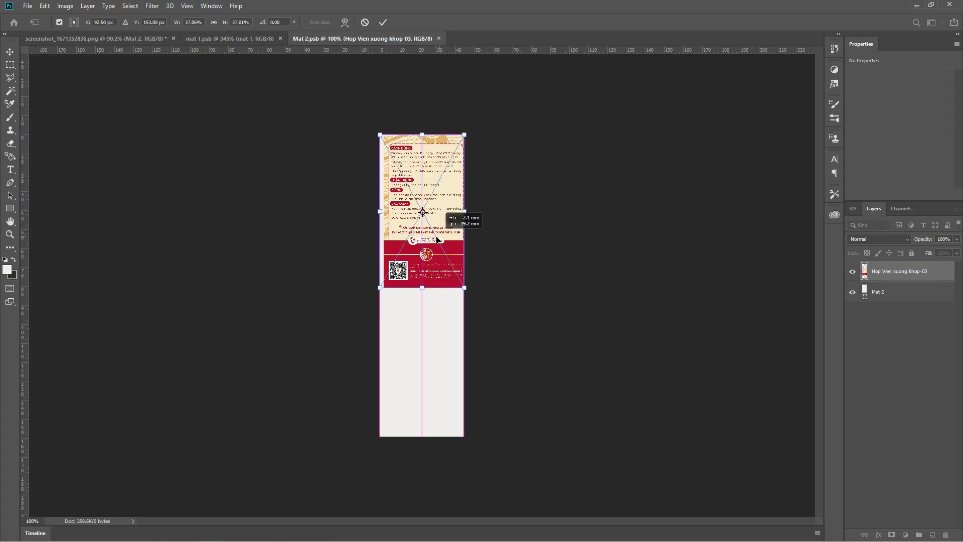
Align and stretch the Hop Vien xuong khop-03 artwork to fill the panel, save, and compare on the mockup.
drag(441, 239, 434, 239)
drag(422, 287, 421, 437)
key(Return)
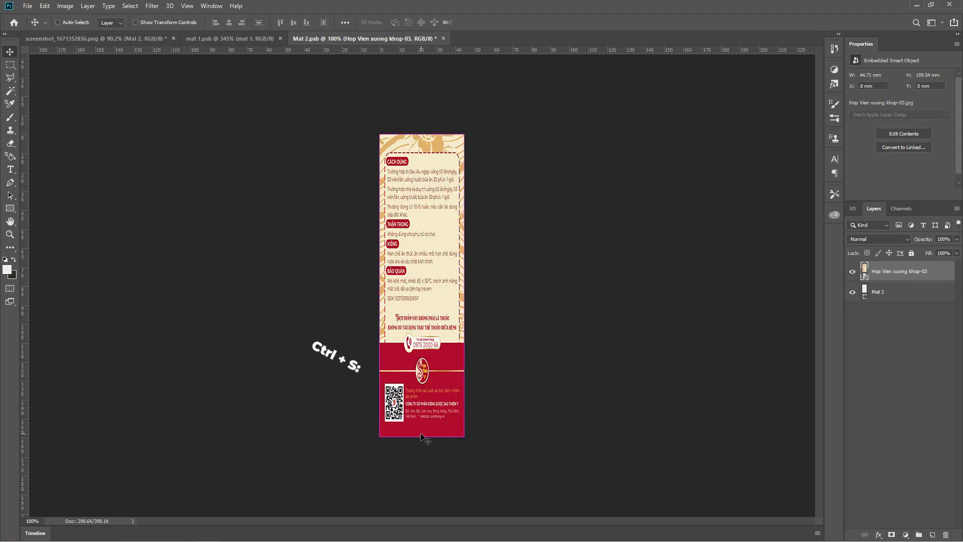
key(ctrl+s)
click(159, 39)
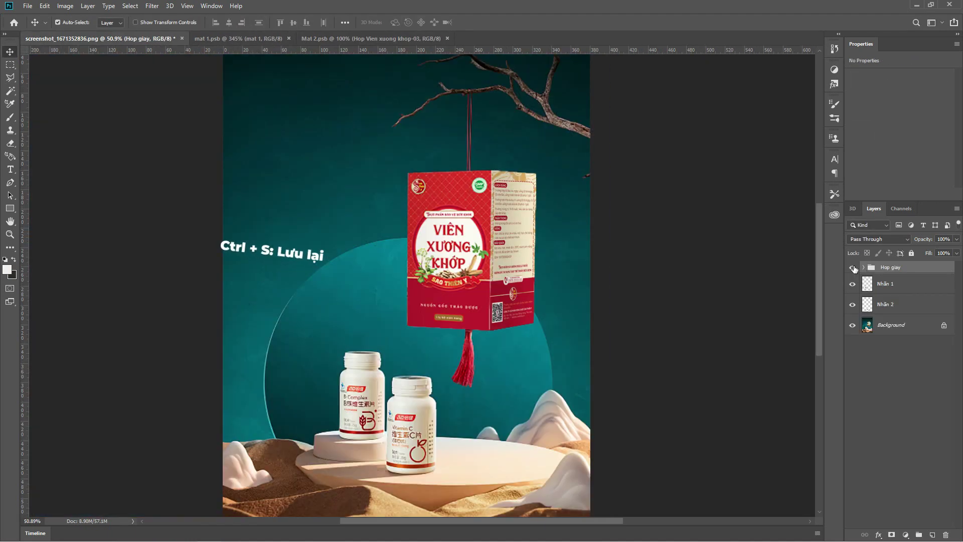
click(853, 268)
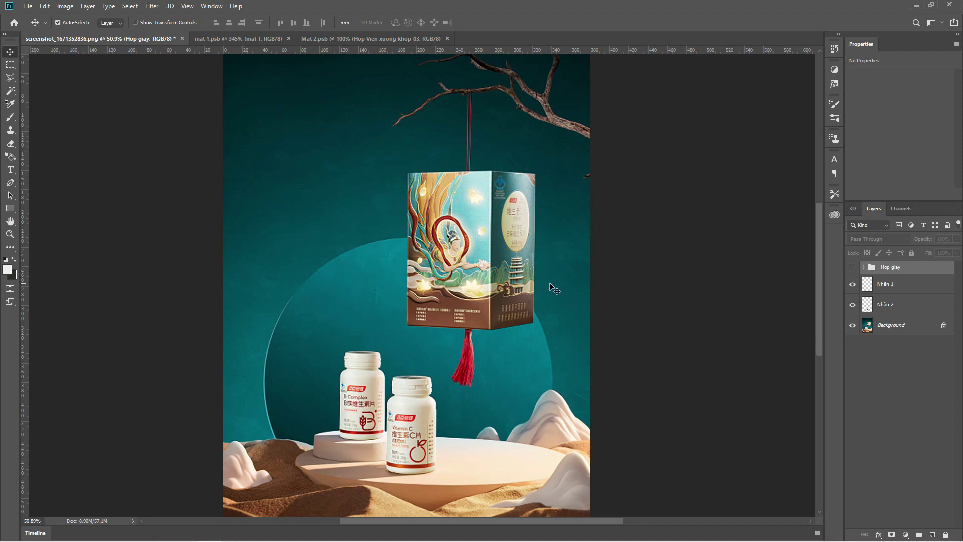
click(853, 268)
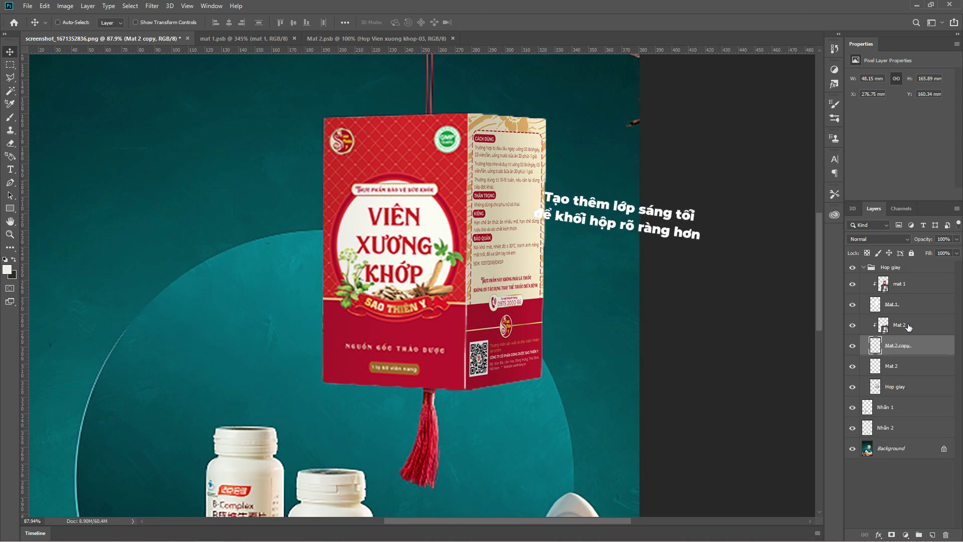
Create a new clipped layer named 'mat 2' and select a rectangle around the box's side face.
key(ctrl+shift+n)
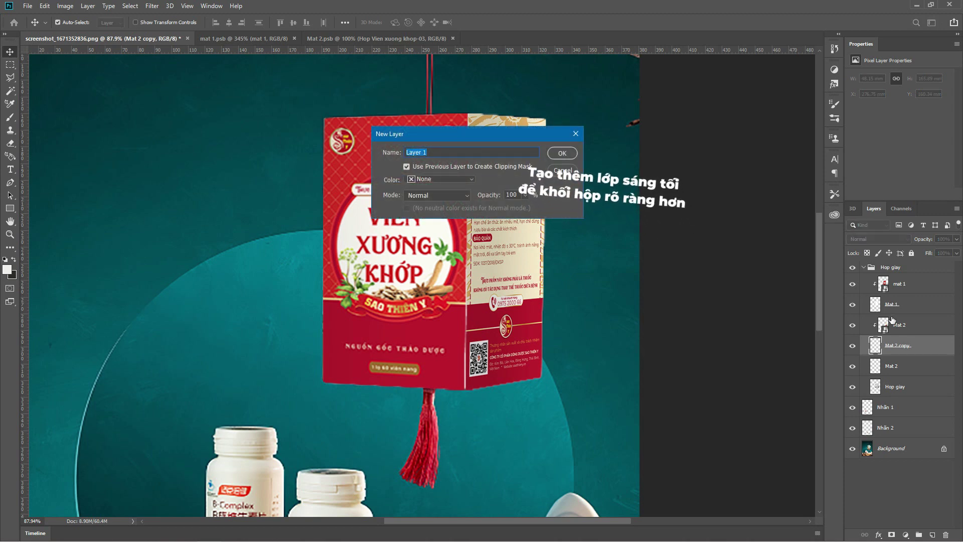
text(mat 2)
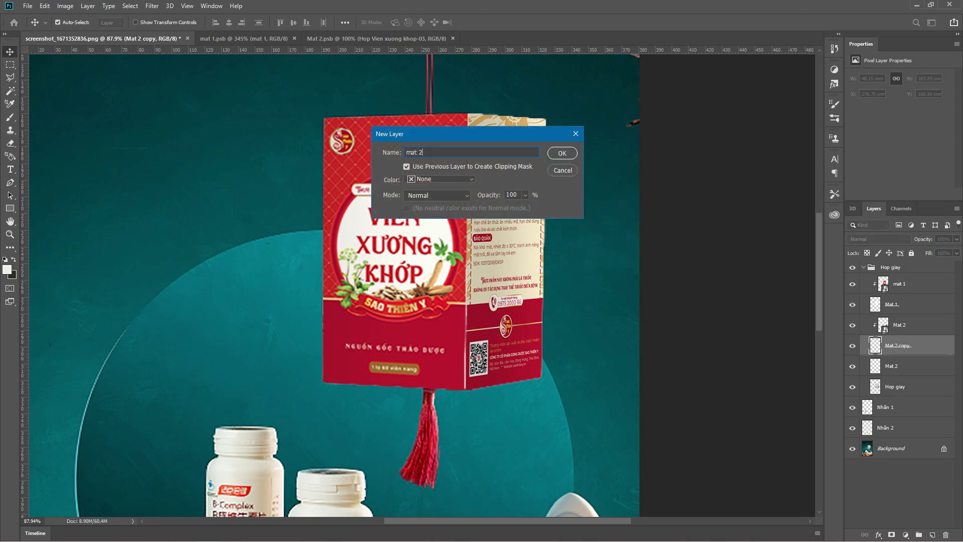
key(Return)
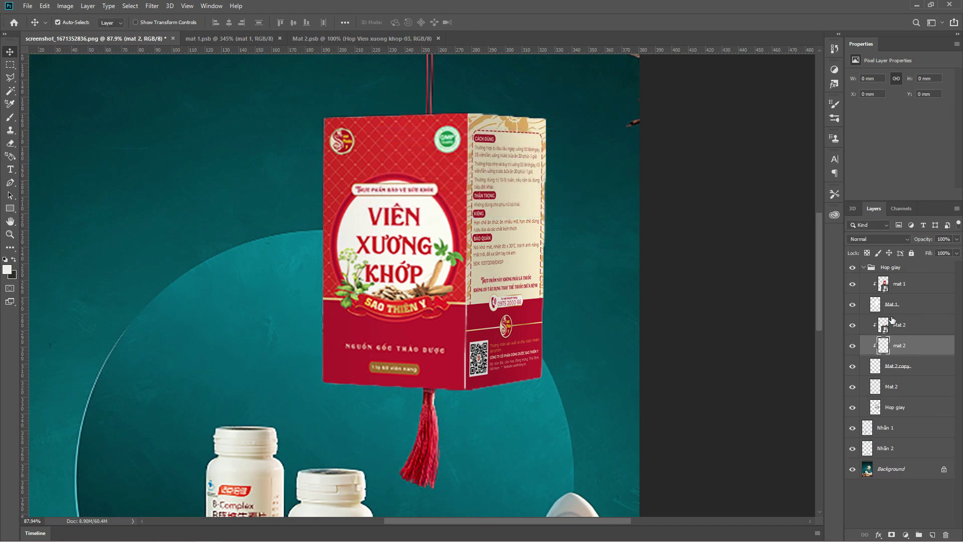
click(11, 66)
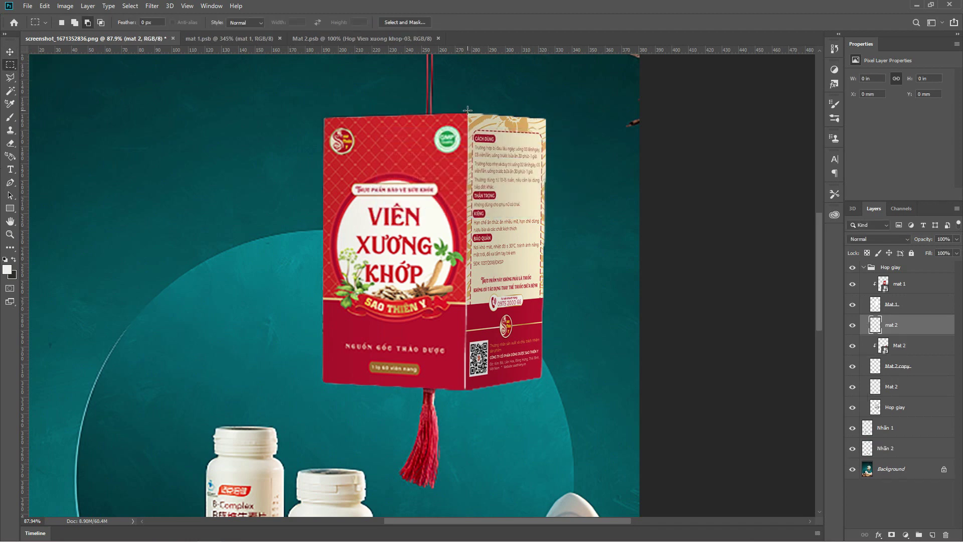
drag(467, 110, 560, 394)
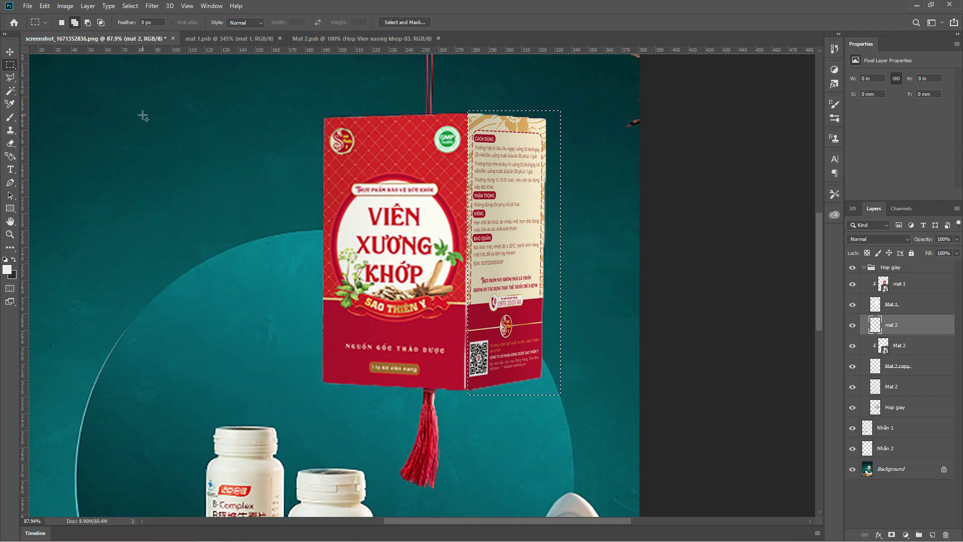
Fill the selection with a dark-left, light-right gradient, deselect, and set the layer to Multiply.
key(g)
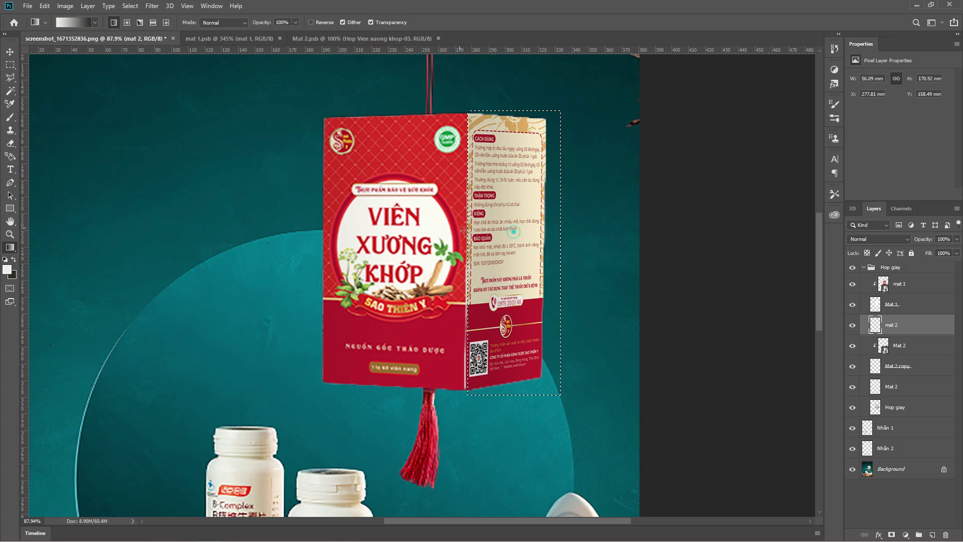
drag(465, 231, 512, 231)
drag(588, 241, 472, 251)
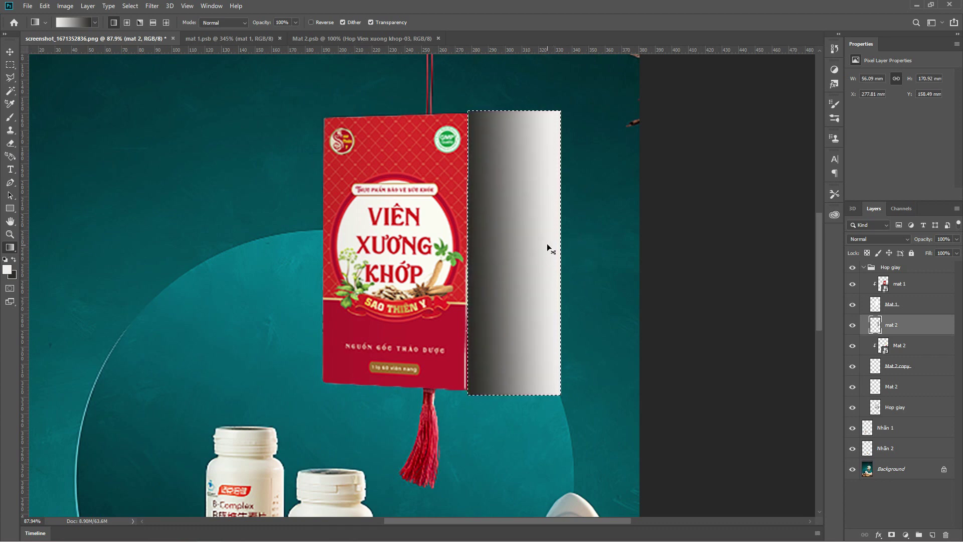
key(ctrl+d)
key(v)
click(874, 238)
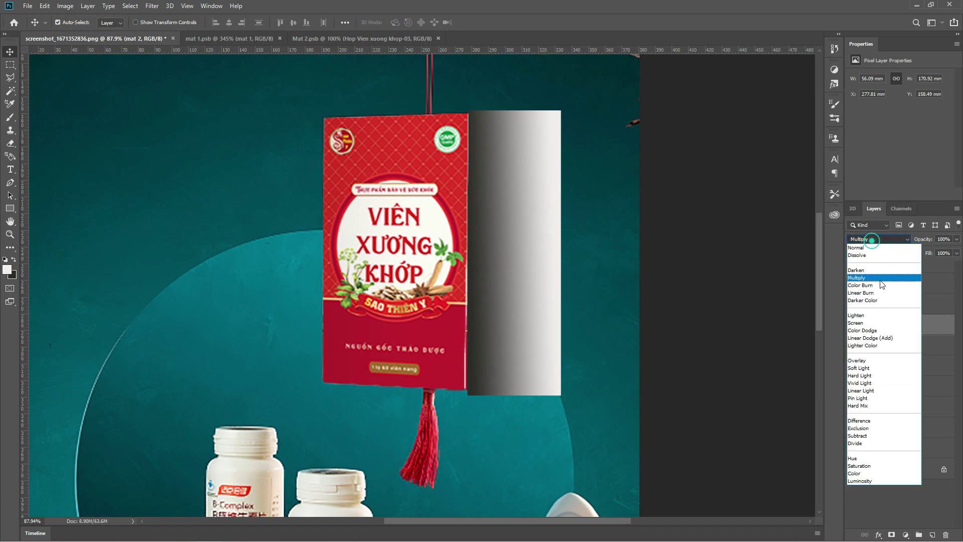
click(876, 279)
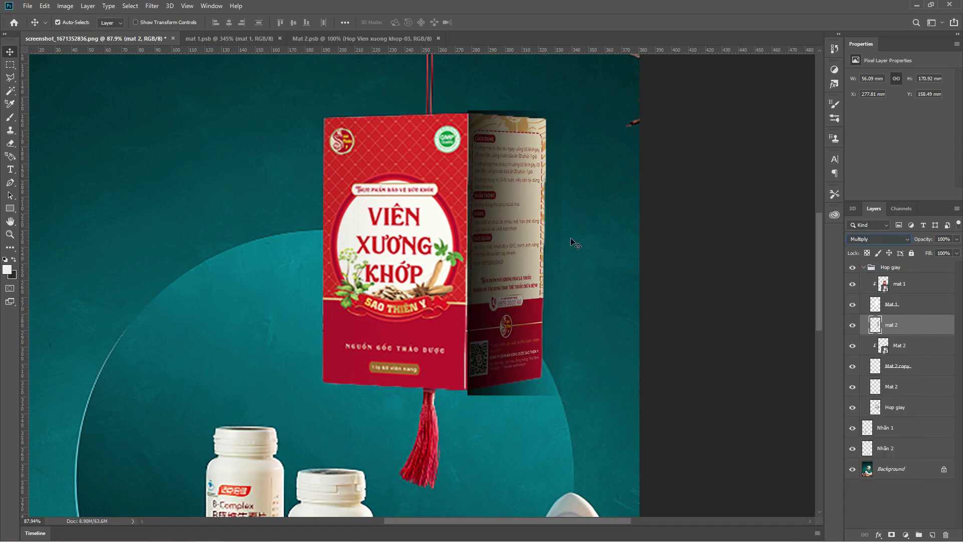
ctrl+click(874, 327)
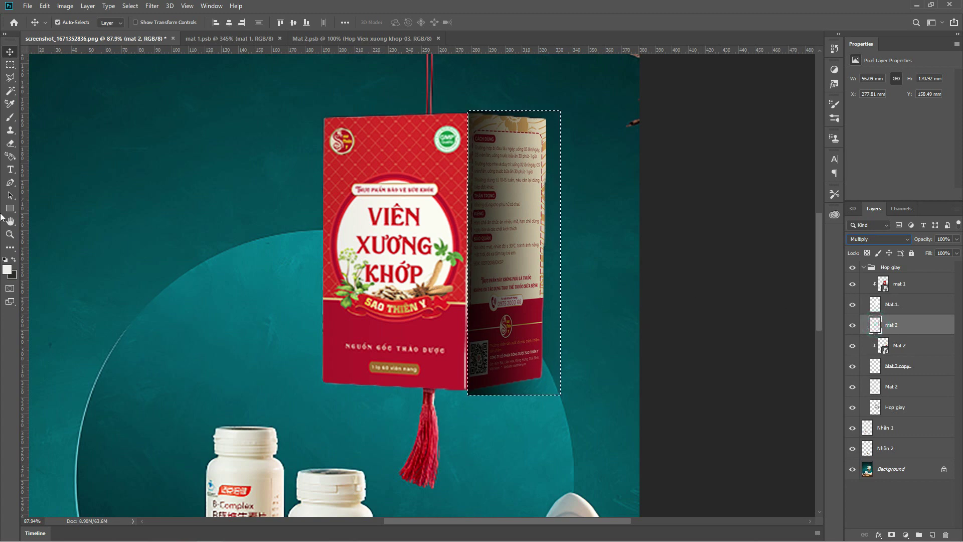
Load the Mat 2 copy layer's shape as a selection, then select the mat 2 gradient layer and deselect.
click(10, 156)
key(v)
key(ctrl+d)
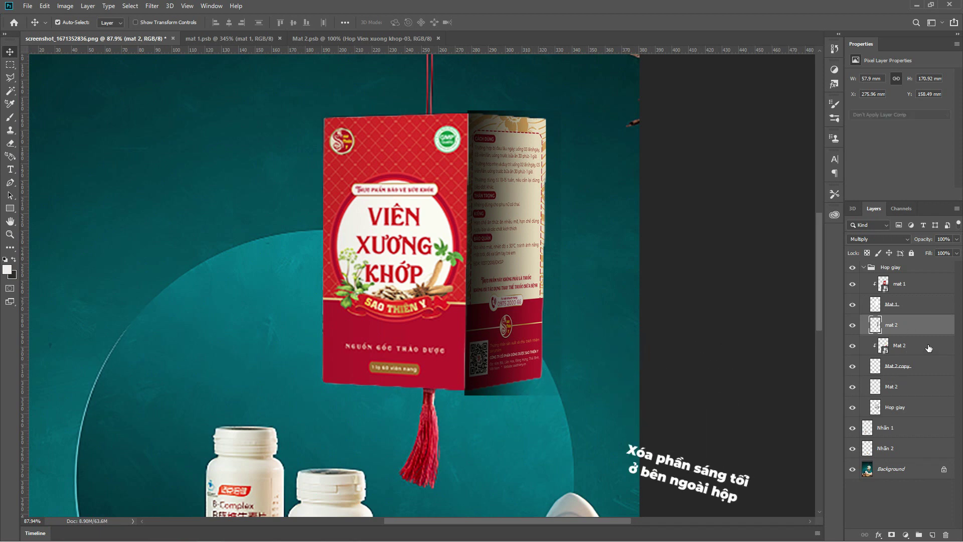
click(912, 346)
click(912, 363)
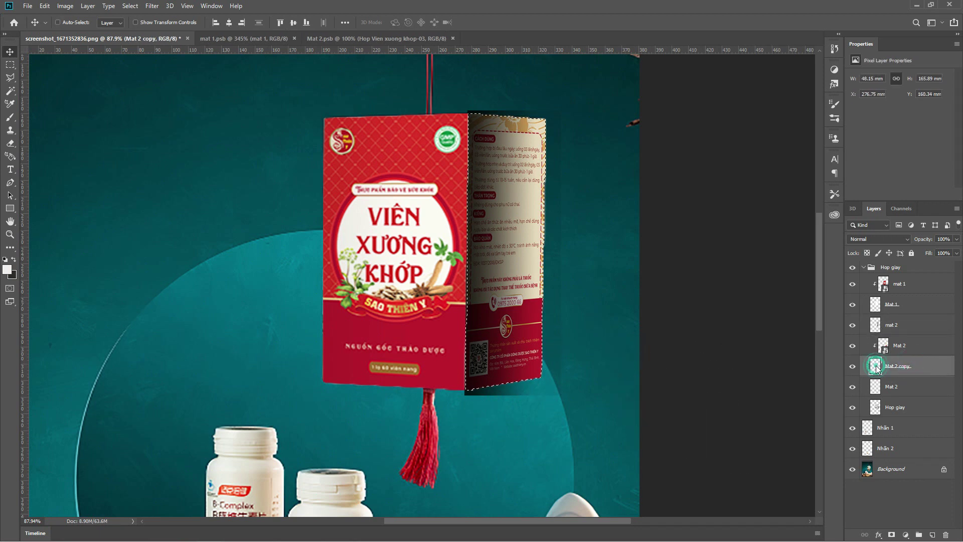
ctrl+click(875, 366)
key(ctrl)
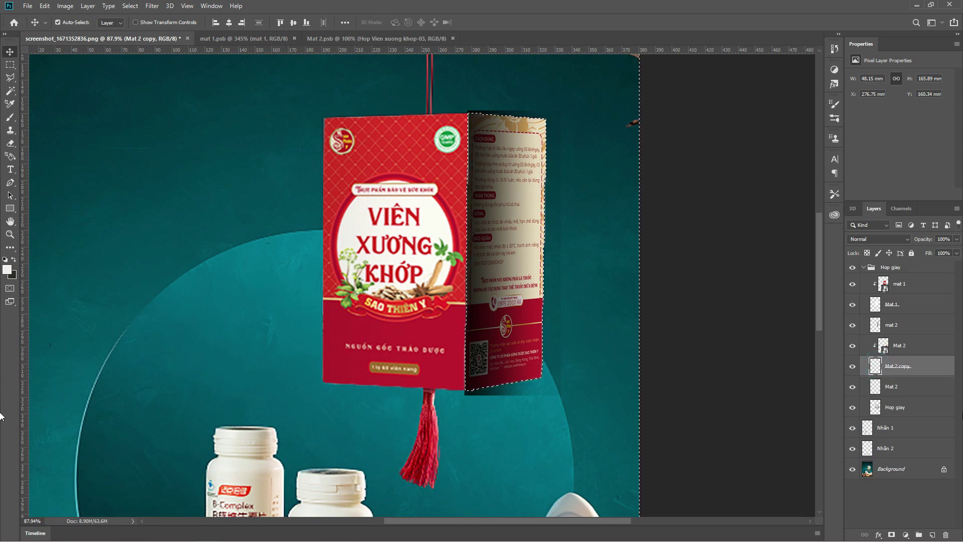
click(923, 332)
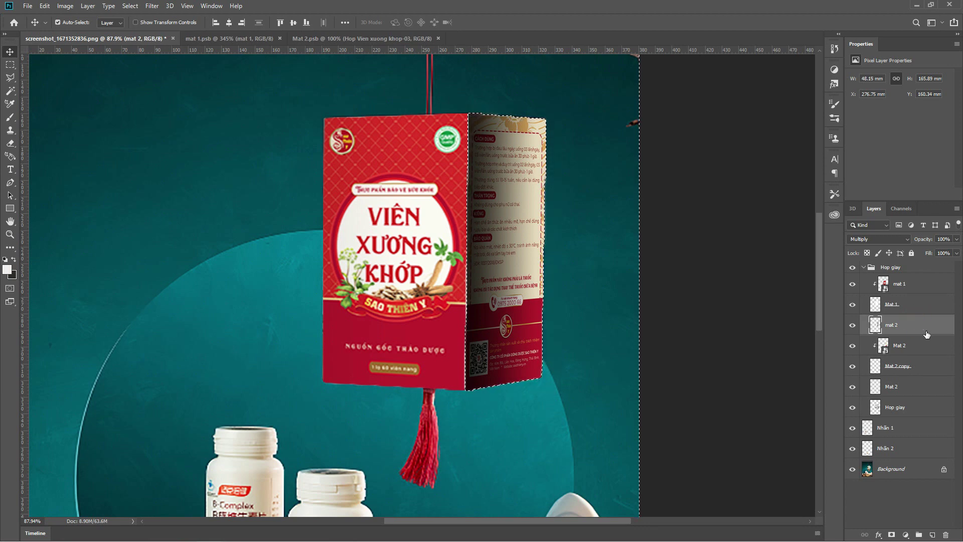
key(ctrl+d)
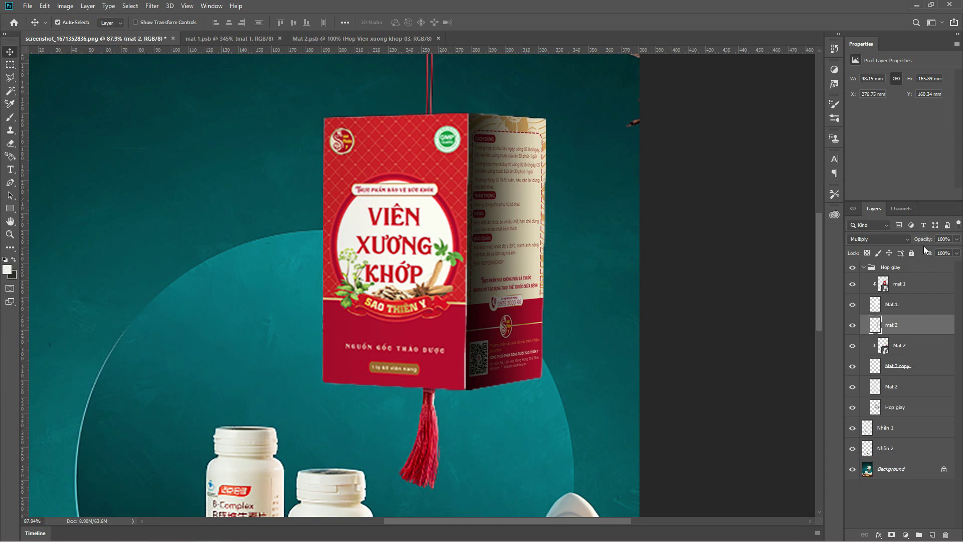
Lower the mat 2 shading layer to about 72% opacity and zoom out to the whole mockup.
click(957, 239)
drag(958, 250, 943, 251)
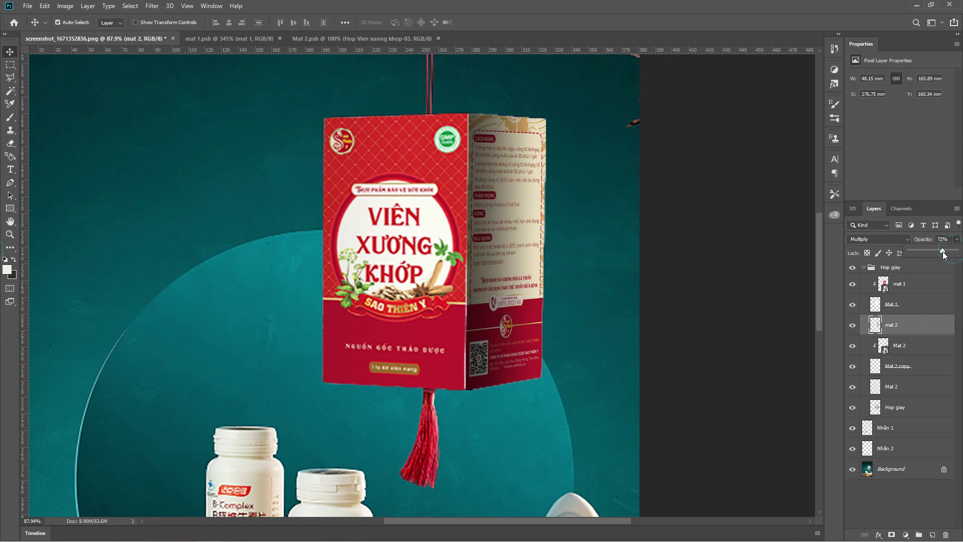
click(757, 282)
scroll(757, 282, down, 3)
scroll(757, 282, down, 2)
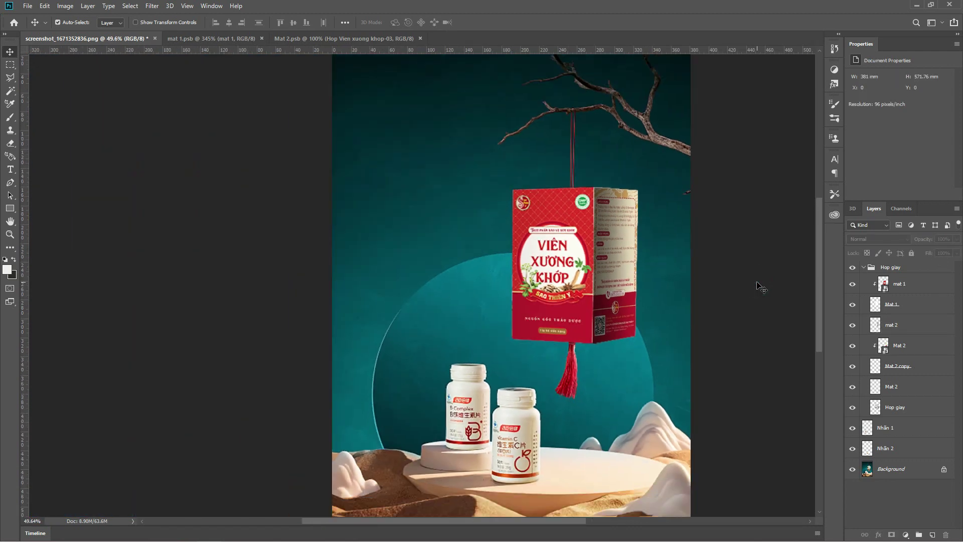
Select the front face mat 1 layer and add a new layer named 'mat 1' above it.
scroll(761, 287, up, 3)
click(443, 310)
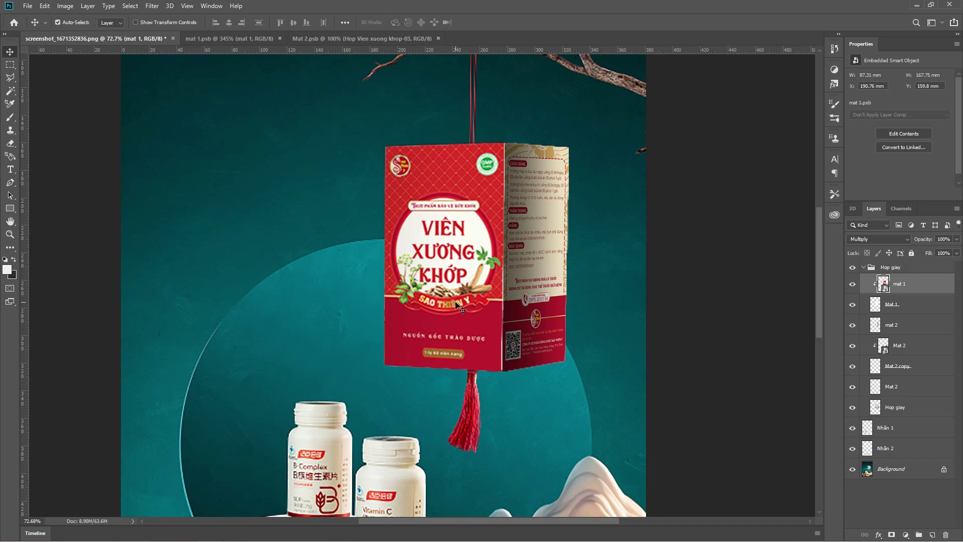
key(ctrl+shift+n)
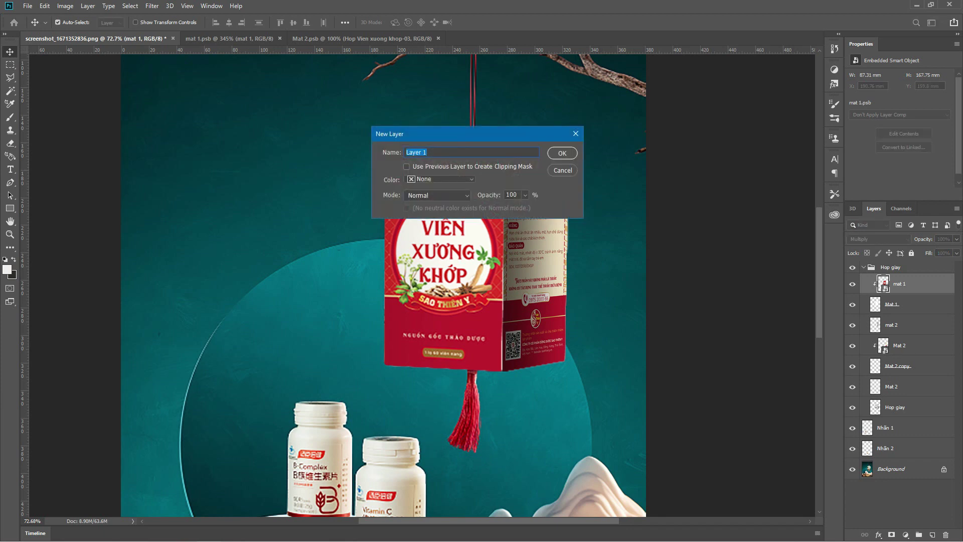
text(mat)
click(576, 158)
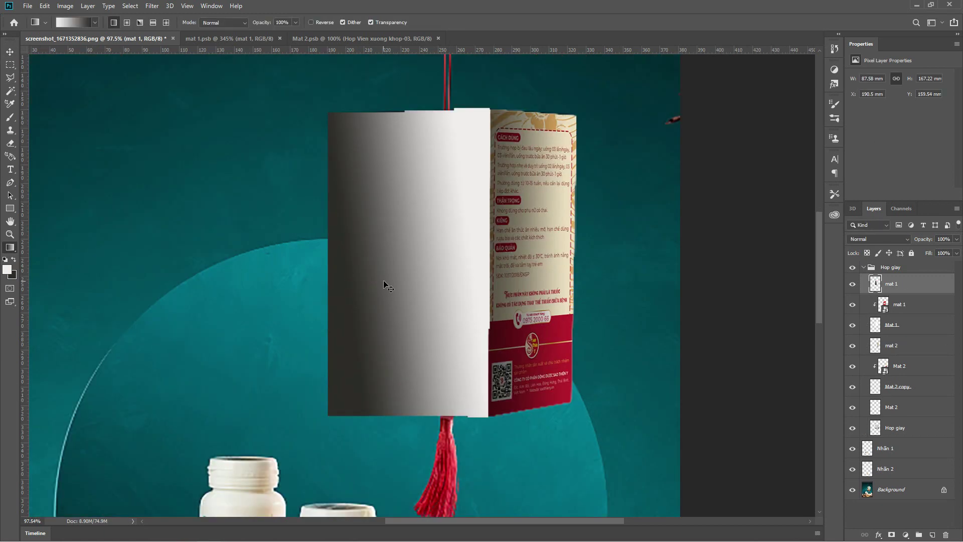
Set the front-face gradient layer to Multiply at 60% opacity.
key(v)
click(862, 240)
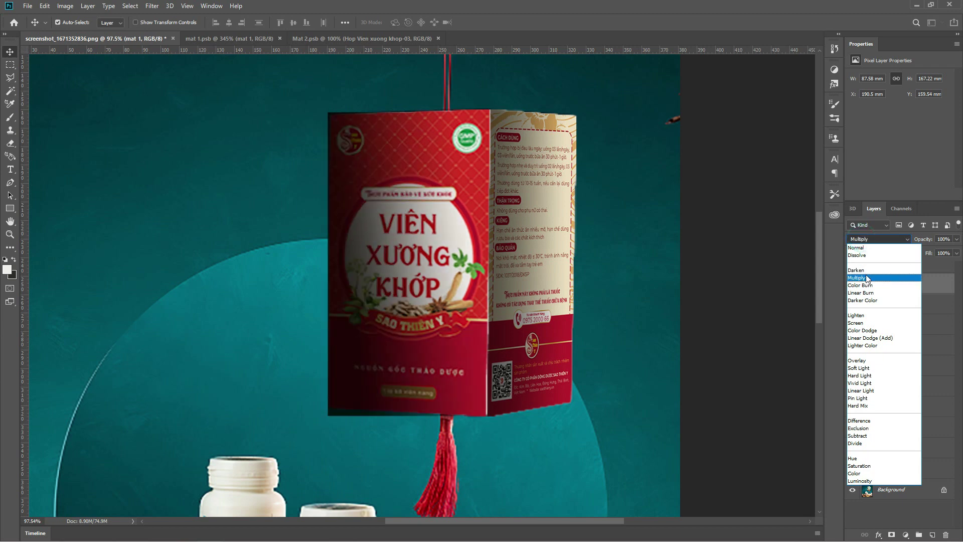
click(866, 274)
click(957, 239)
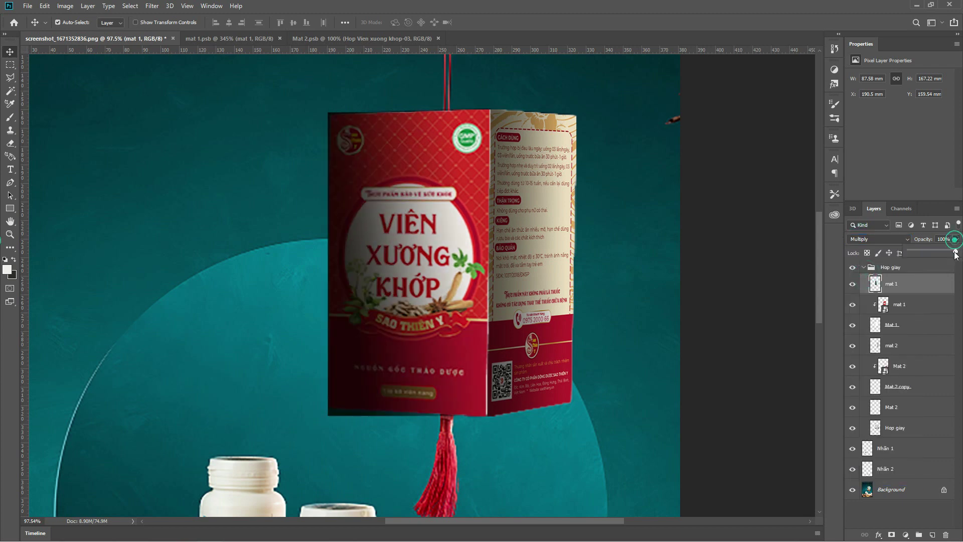
drag(951, 251, 938, 257)
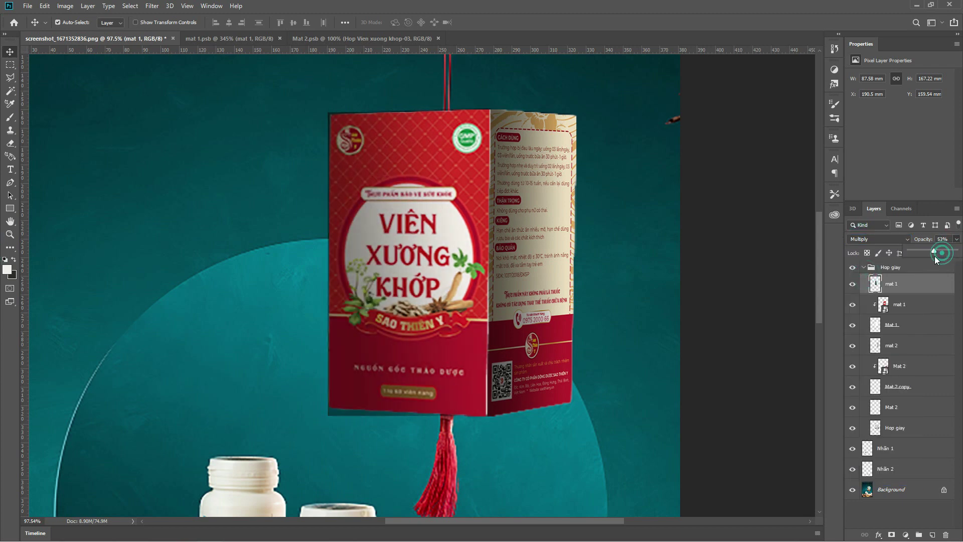
click(744, 260)
scroll(744, 261, down, 3)
click(659, 305)
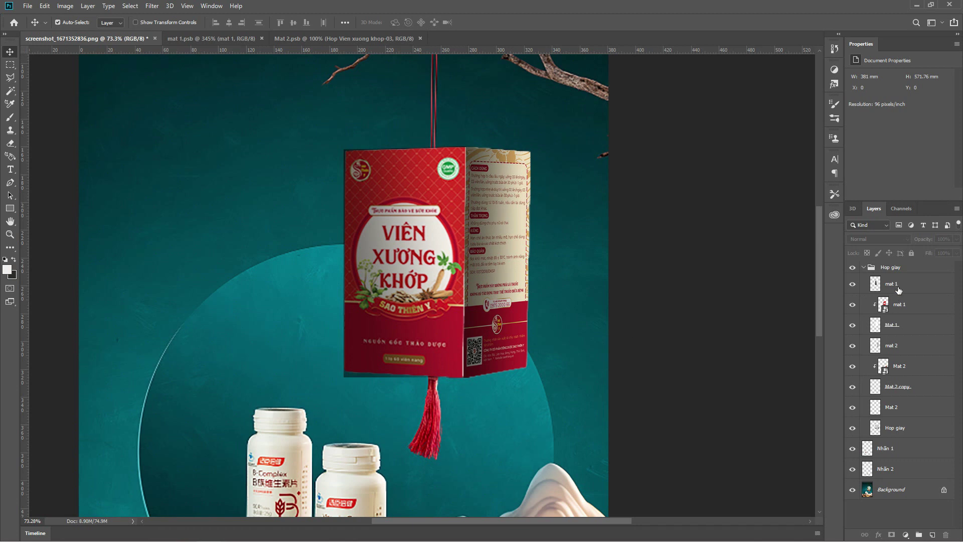
Load the front-face outline, invert it to trim the gradient outside the face, then deselect.
ctrl+click(878, 327)
key(ctrl)
key(ctrl+shift+i)
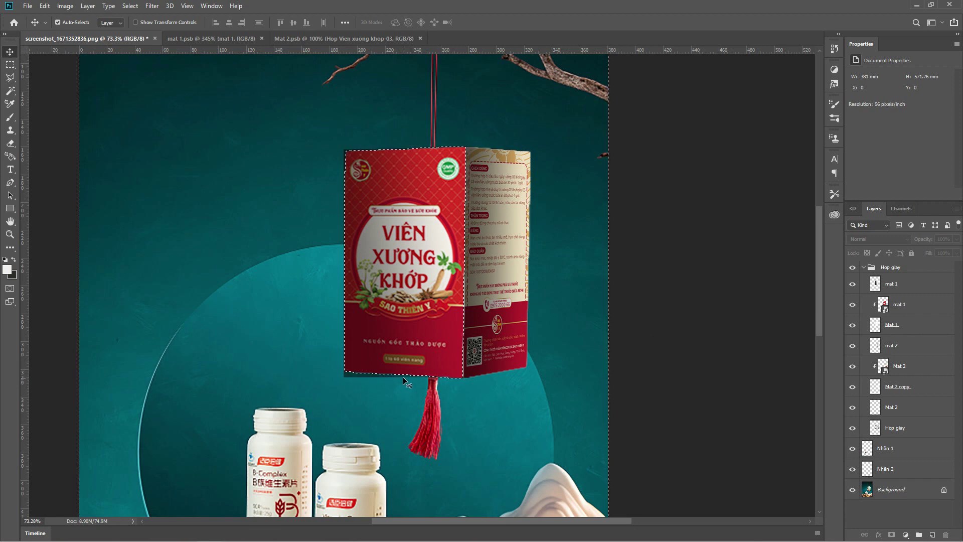
click(905, 284)
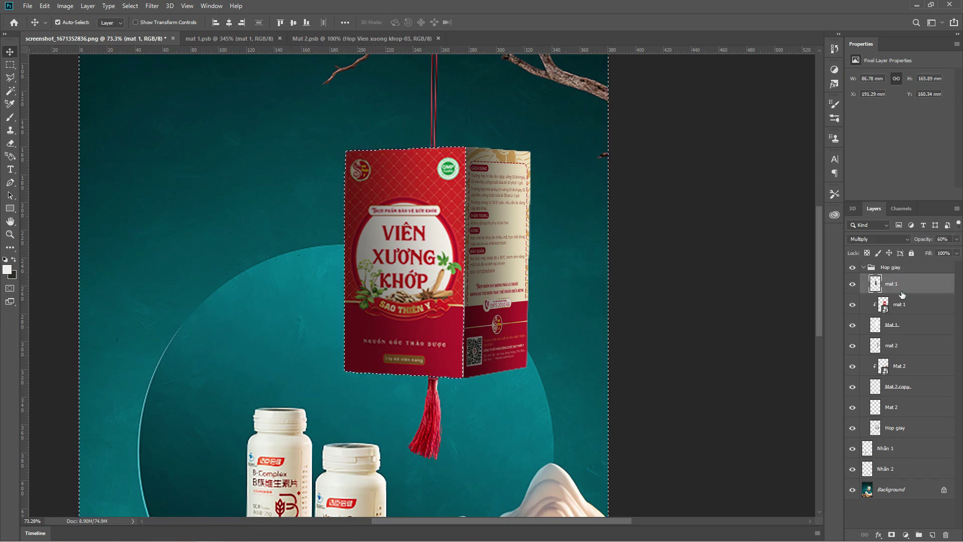
key(ctrl+d)
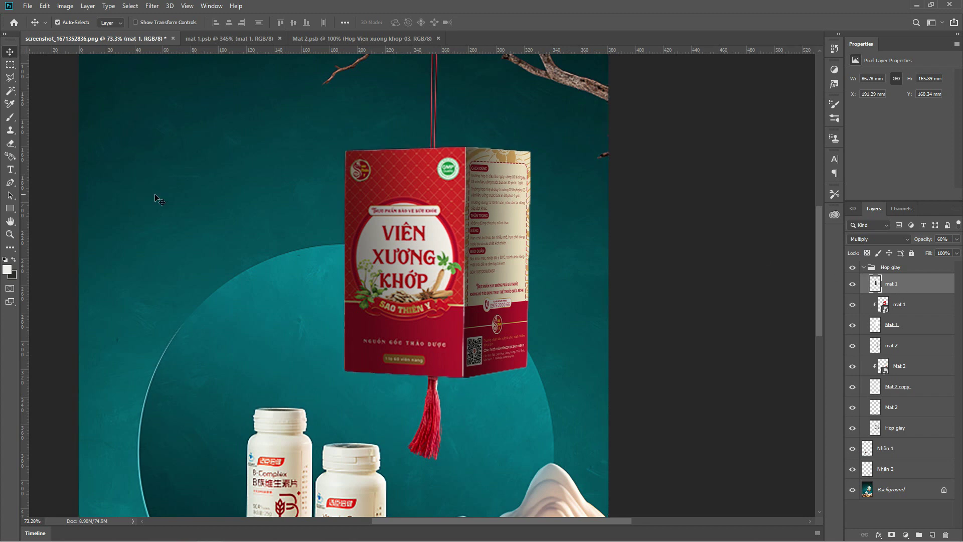
Deselect the gradient layer and zoom the view in on the two bottles.
click(95, 128)
scroll(349, 236, down, 2)
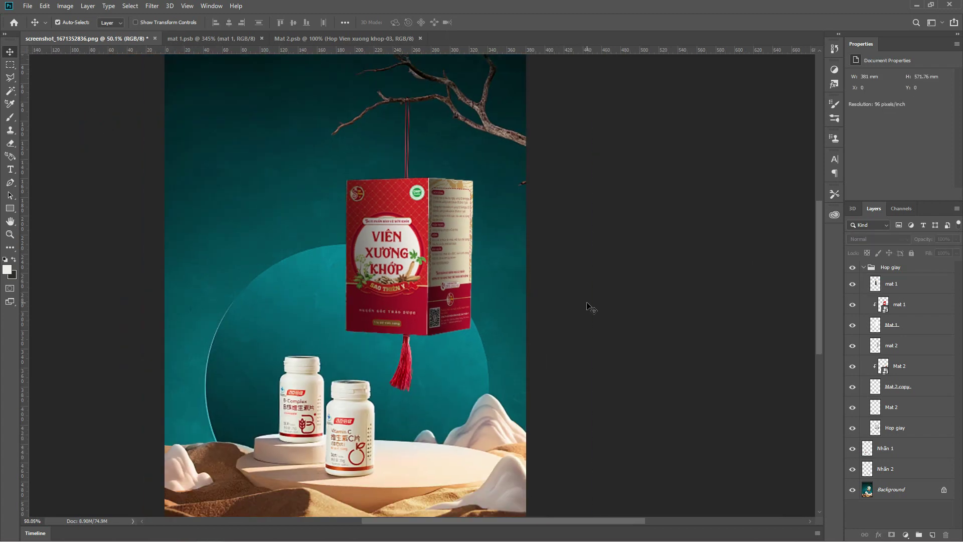
click(587, 302)
scroll(592, 301, down, 2)
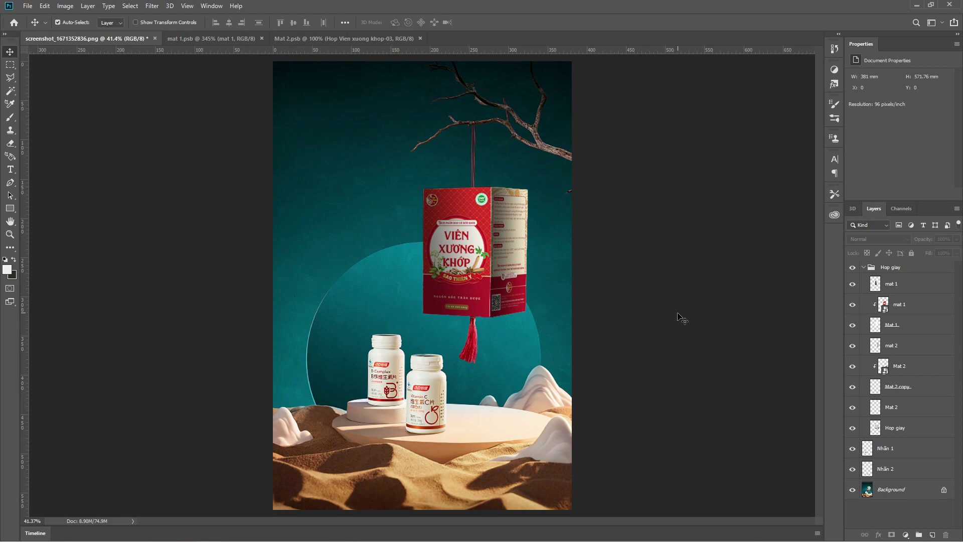
click(670, 312)
scroll(382, 399, up, 2)
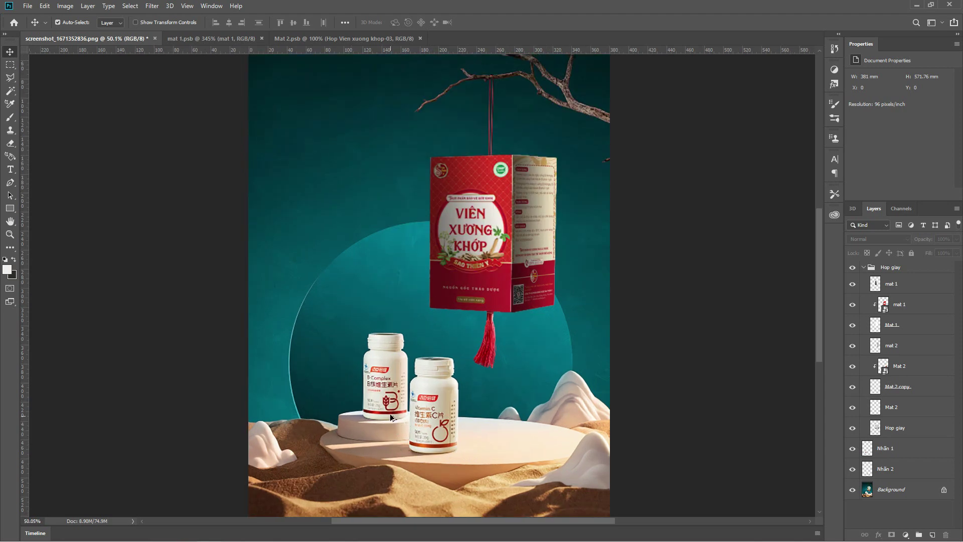
scroll(382, 399, up, 2)
scroll(384, 394, up, 2)
scroll(385, 389, up, 2)
Select the Nhãn 1 label layer and collapse the Hop giay group.
click(884, 449)
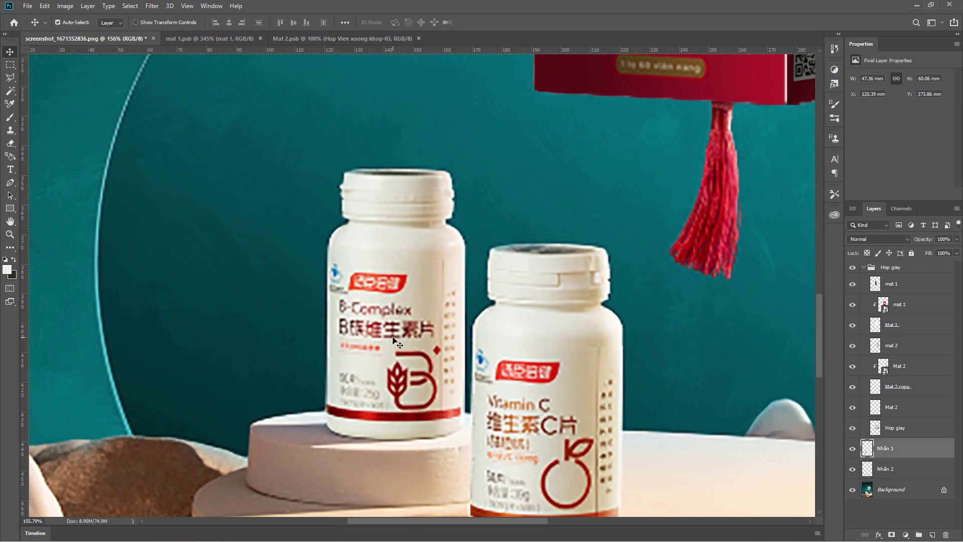
scroll(392, 321, down, 2)
scroll(392, 321, down, 2)
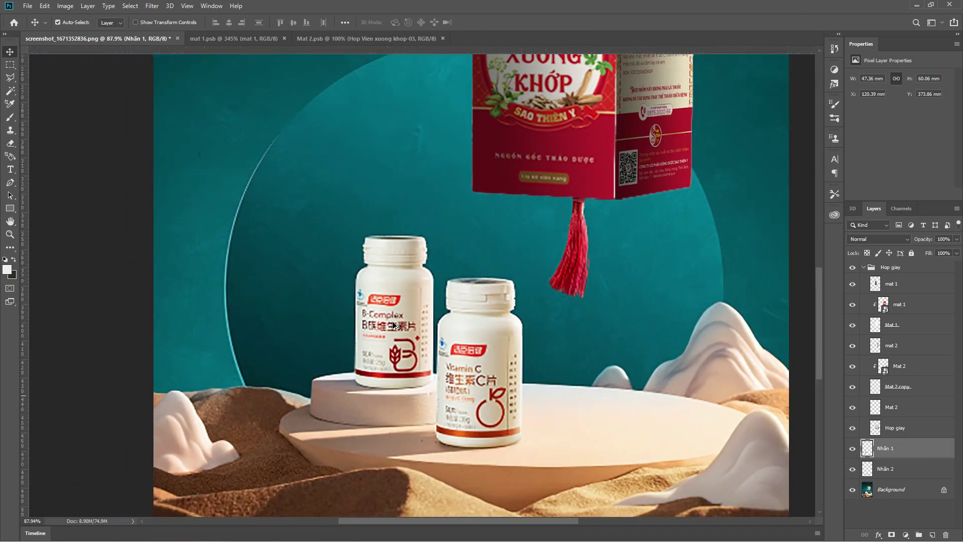
scroll(392, 321, down, 2)
click(864, 267)
Draw a white, 0 px stroke rectangle over the B-Complex bottle label.
key(u)
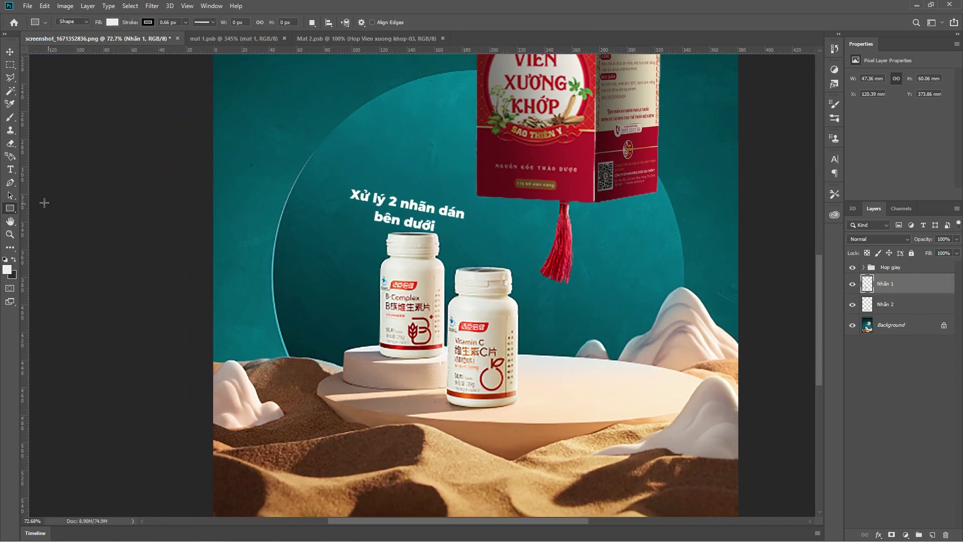
right_click(10, 208)
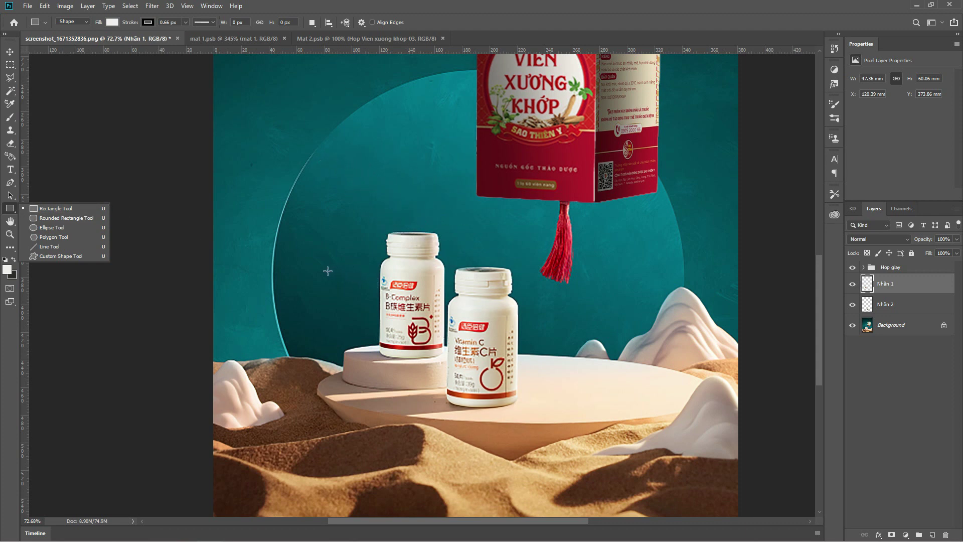
drag(328, 271, 496, 350)
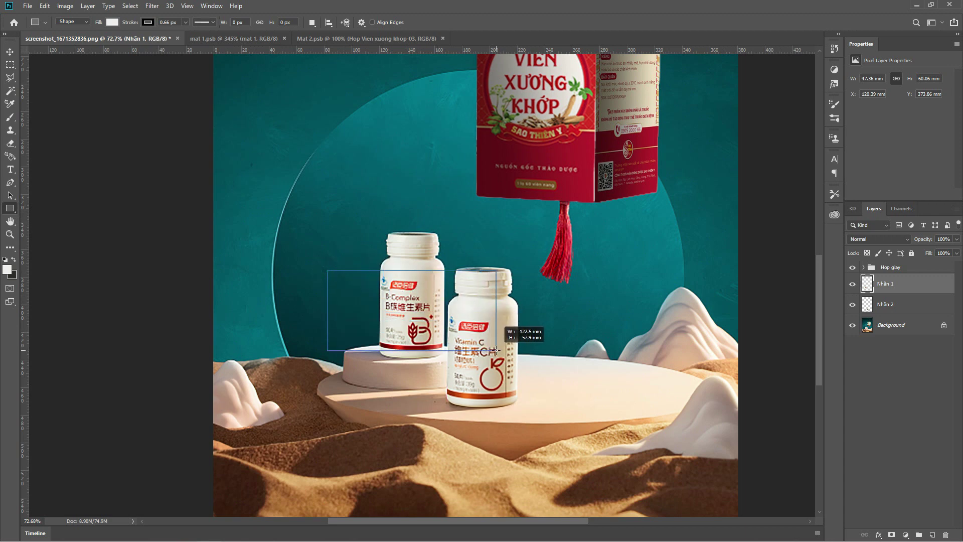
drag(496, 350, 497, 350)
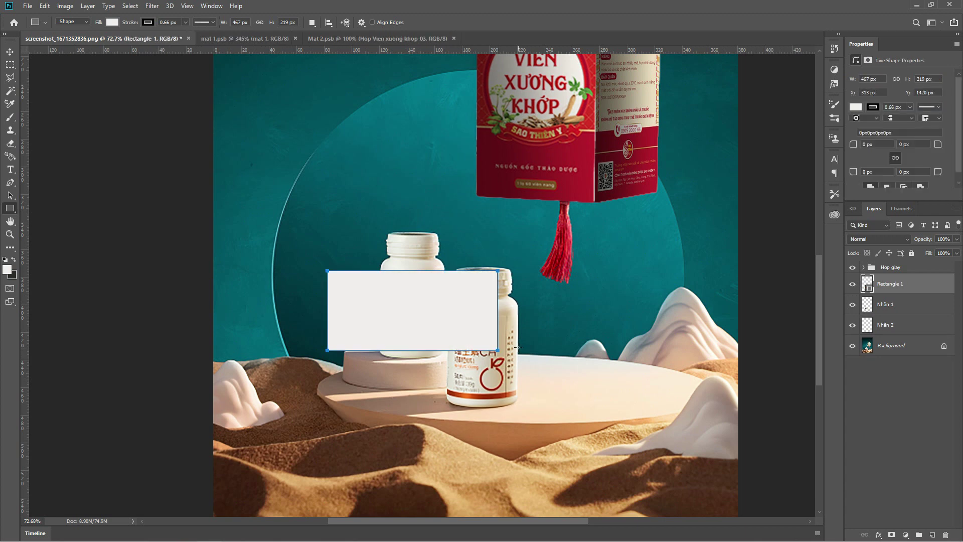
click(112, 22)
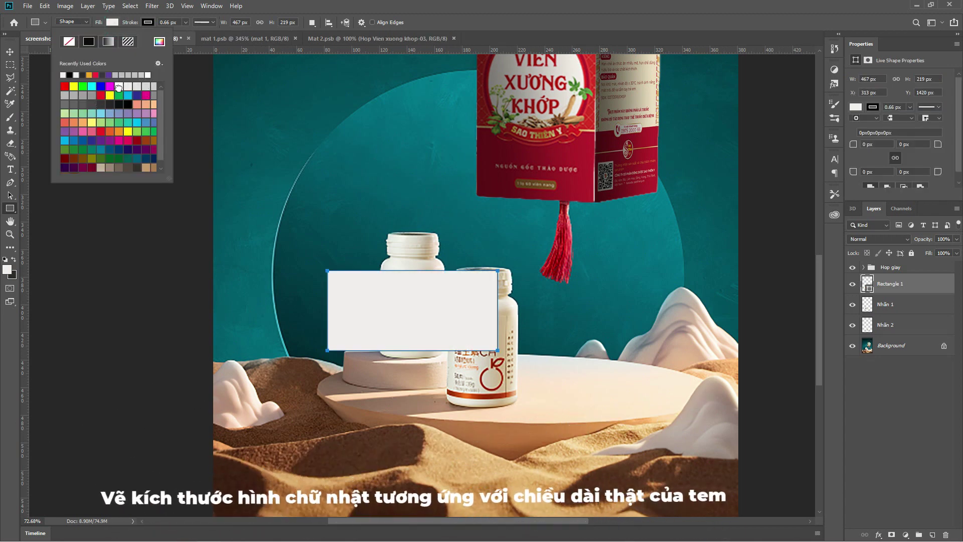
click(120, 86)
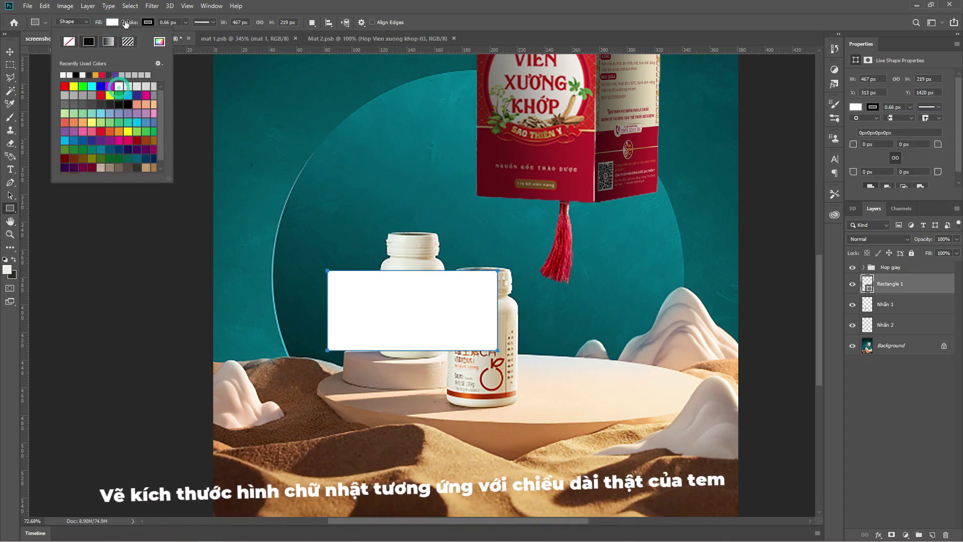
click(186, 22)
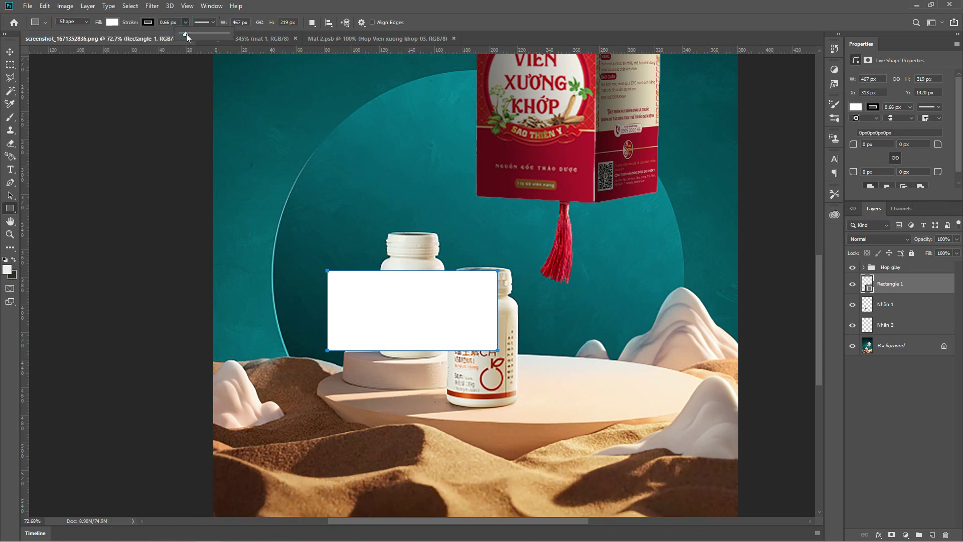
drag(186, 34, 179, 34)
Rename the rectangle layer 'Nhãn 1', copying the name from the existing label layer.
double_click(886, 304)
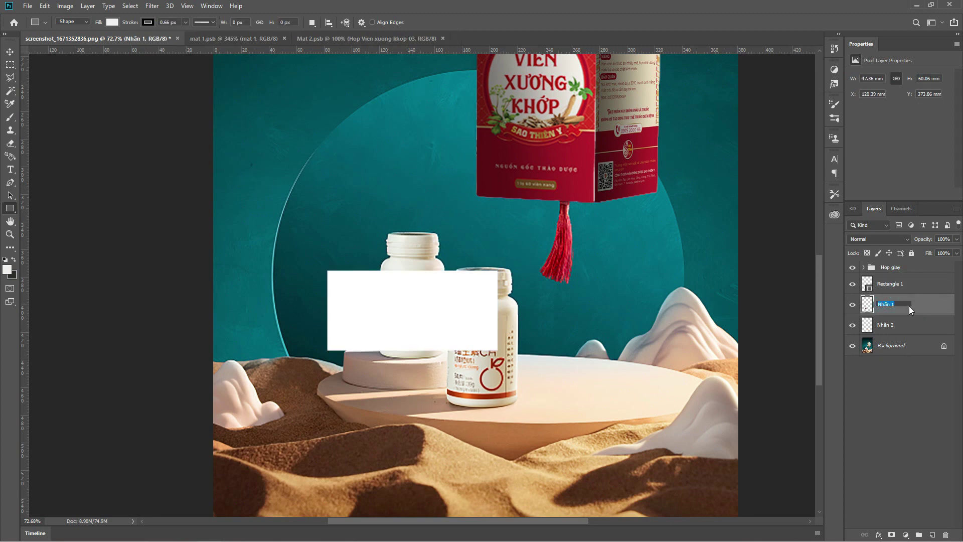
key(ctrl+c)
click(899, 285)
double_click(890, 284)
key(ctrl+v)
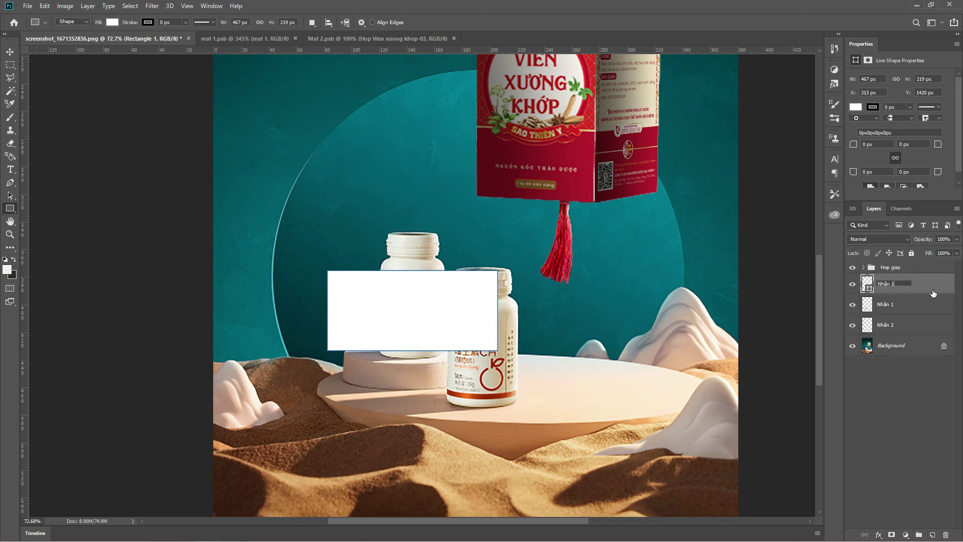
key(Return)
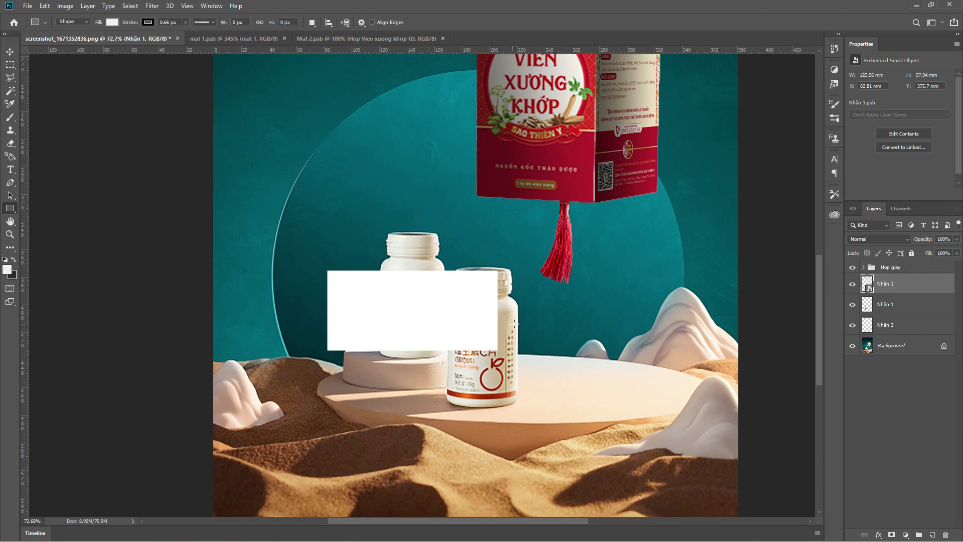
key(v)
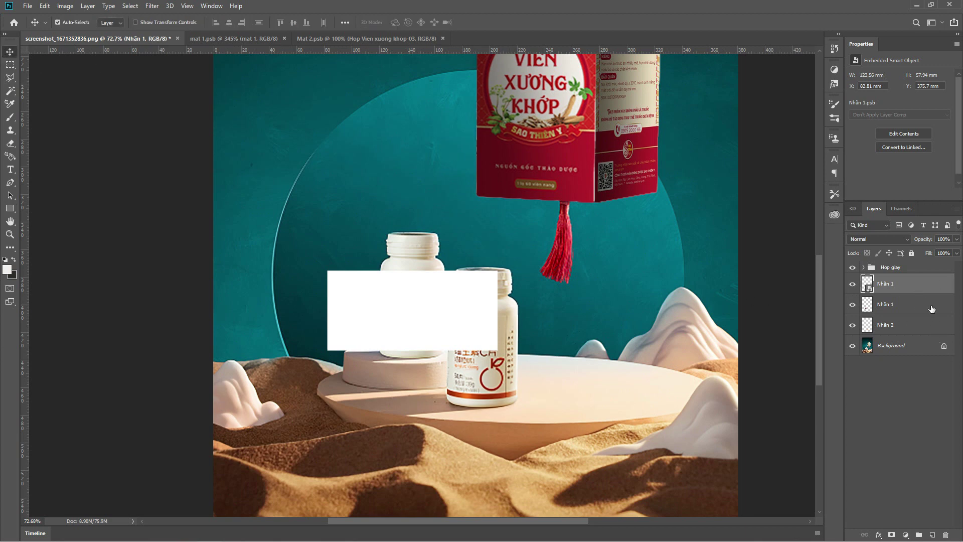
Warp the white label with a flattened Arch style to follow the bottle's curve.
ctrl+click(482, 296)
key(ctrl+t)
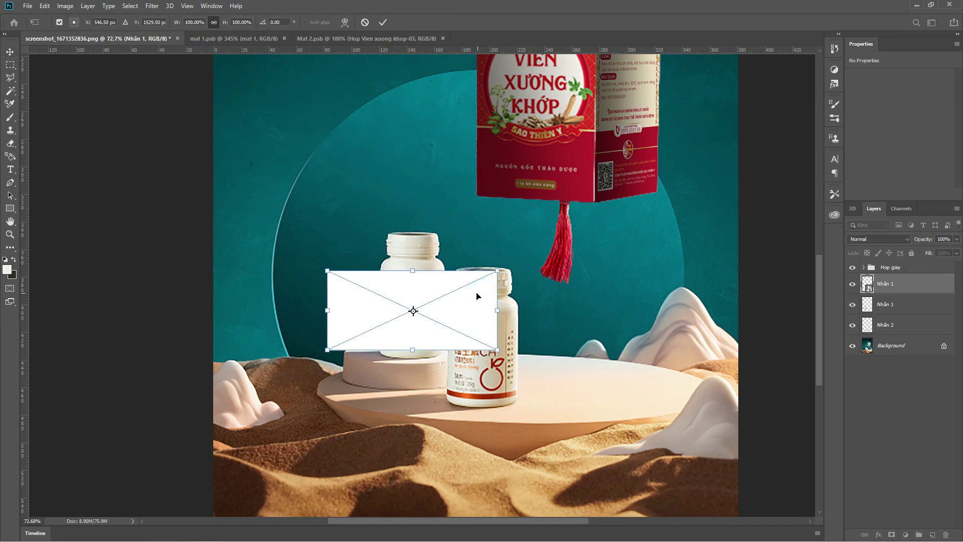
right_click(427, 308)
click(438, 298)
click(345, 22)
click(134, 21)
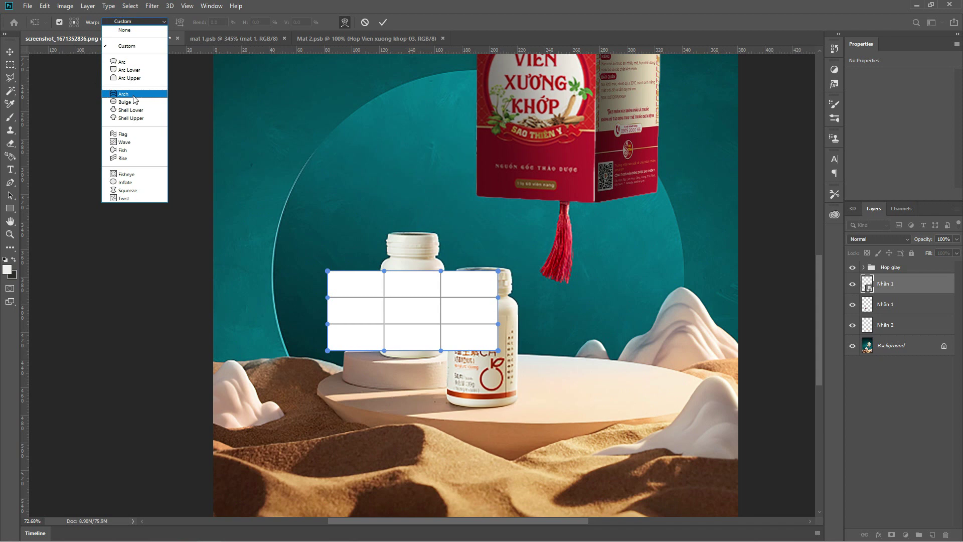
click(133, 94)
mouse_move(421, 243)
mouse_down()
mouse_move(407, 271)
mouse_move(415, 274)
mouse_up()
key(Return)
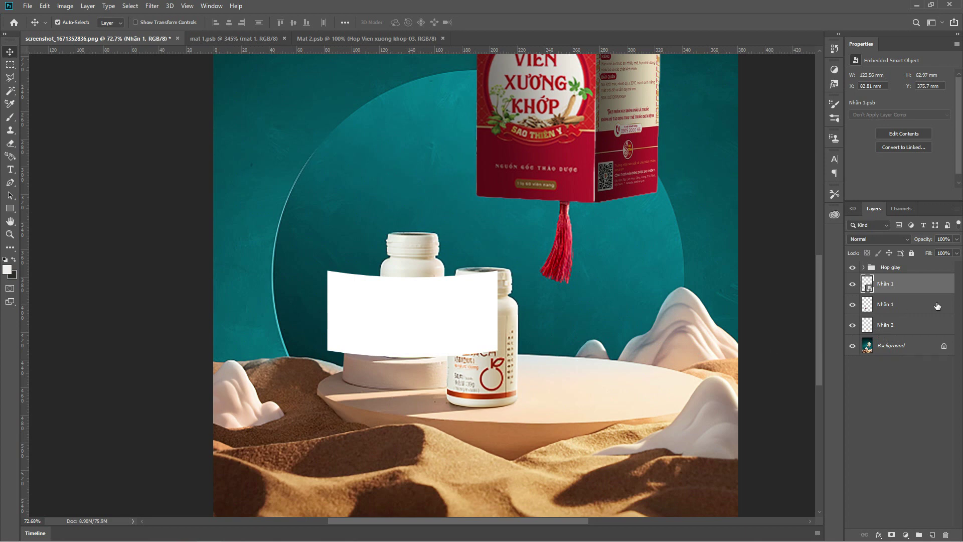
Clip the white label onto the bottle label layer and hide it.
drag(904, 293, 910, 293)
alt+click(898, 295)
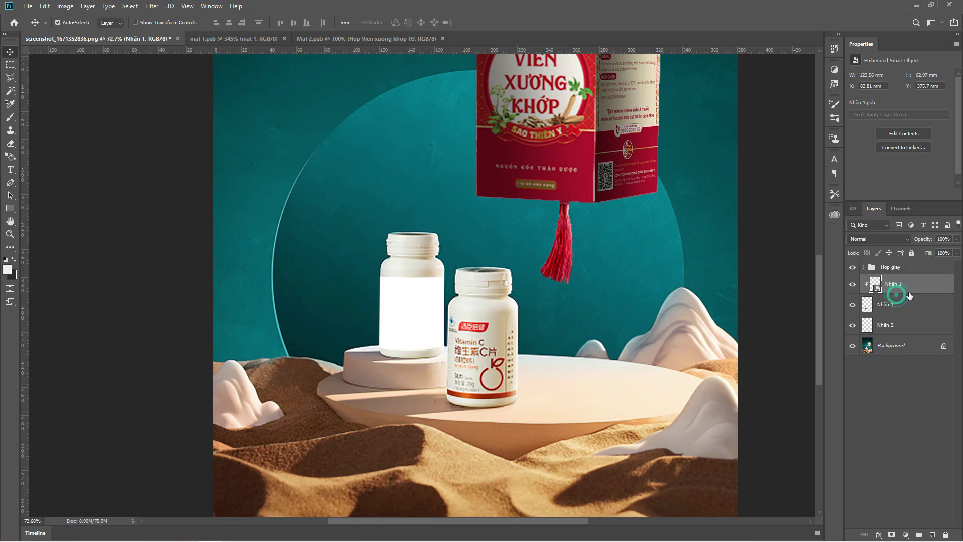
click(852, 284)
click(905, 307)
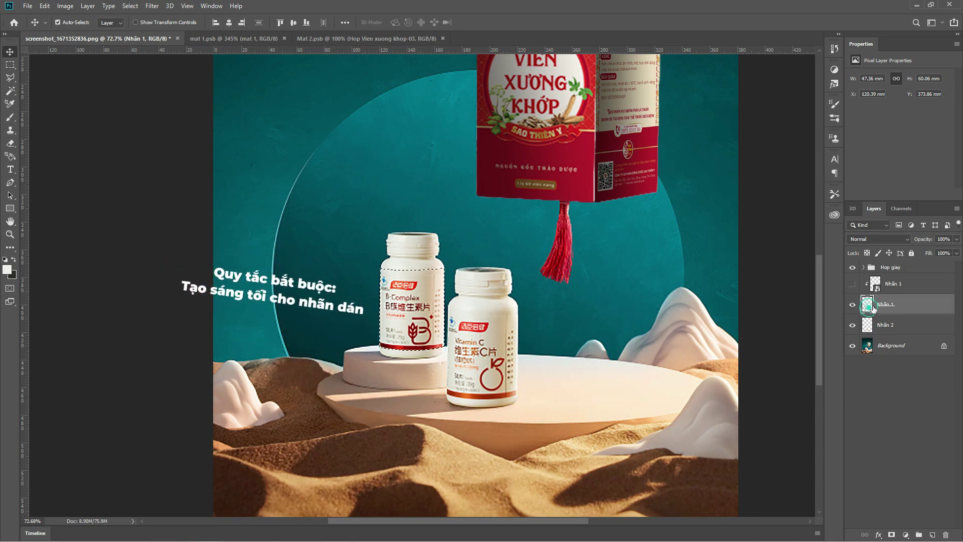
Load the Nhãn 1 label shape as a selection and set the gradient's right stop to near-white.
ctrl+click(869, 307)
key(g)
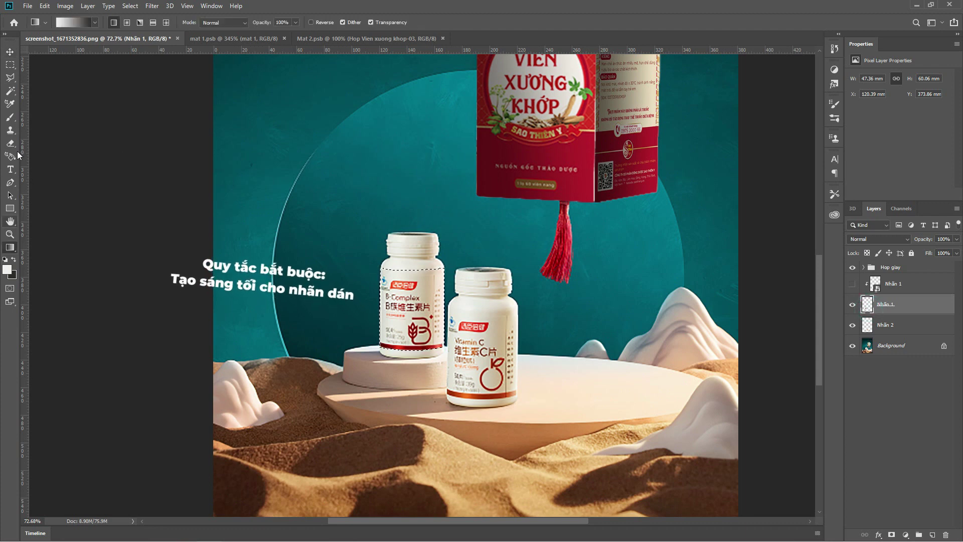
click(68, 25)
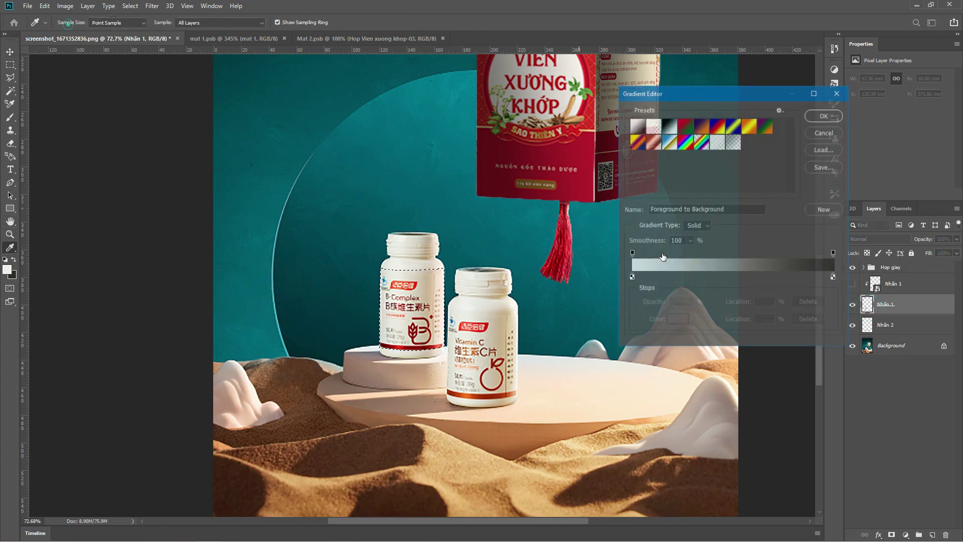
click(834, 277)
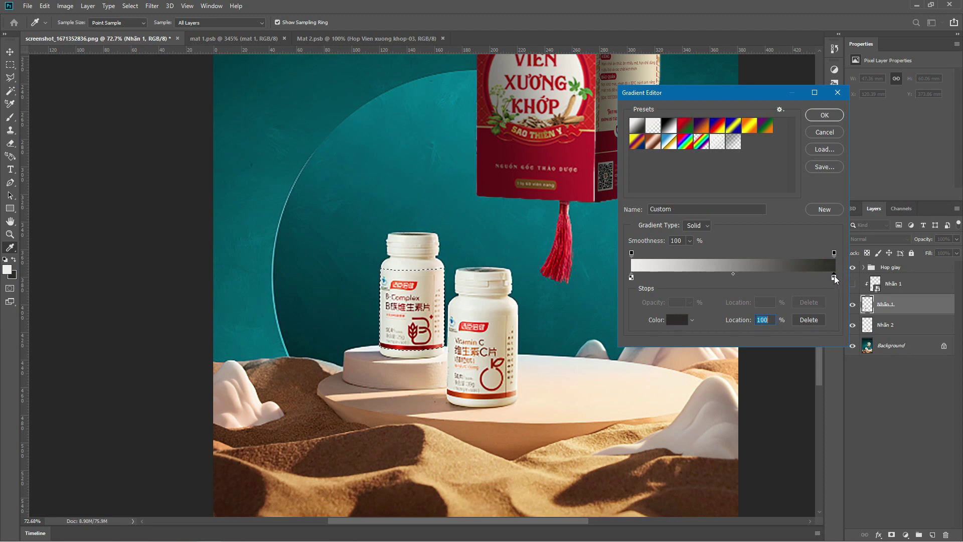
double_click(834, 277)
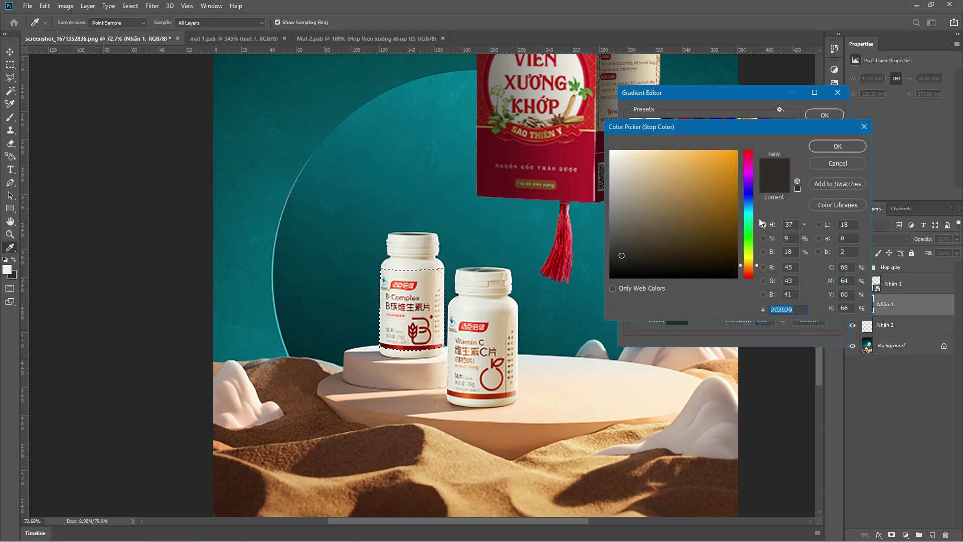
click(612, 151)
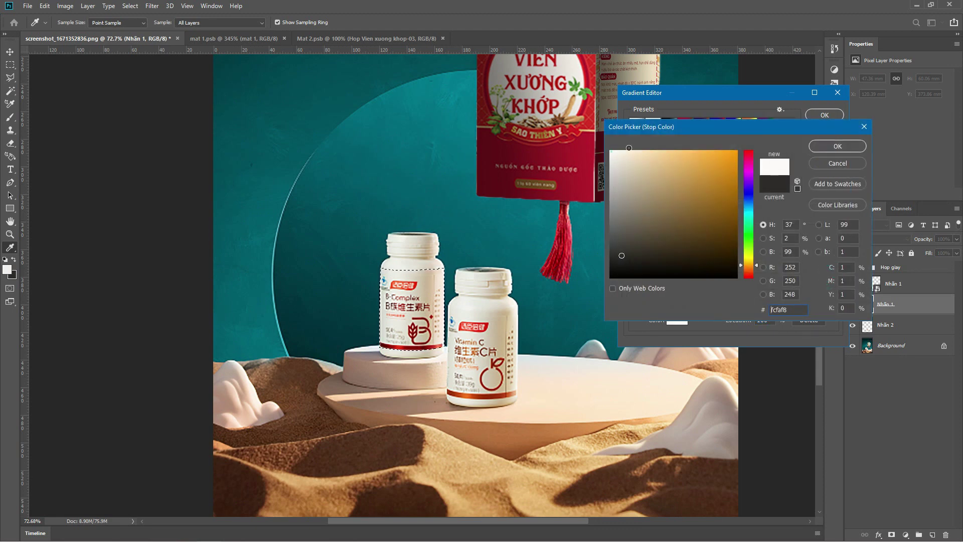
click(838, 146)
Add a light grey (dcdbd9) middle stop and fill the left bottle's label with the gradient.
click(734, 277)
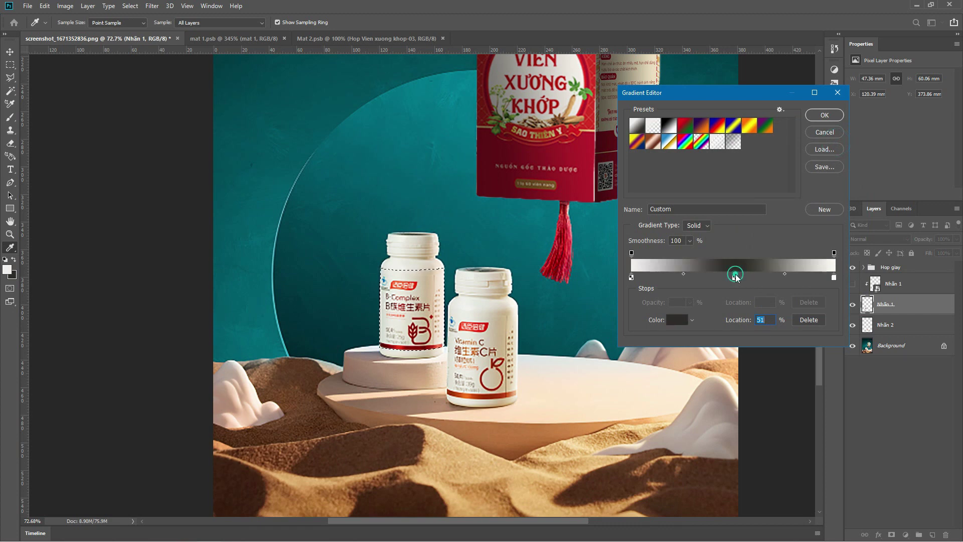
double_click(734, 276)
click(610, 173)
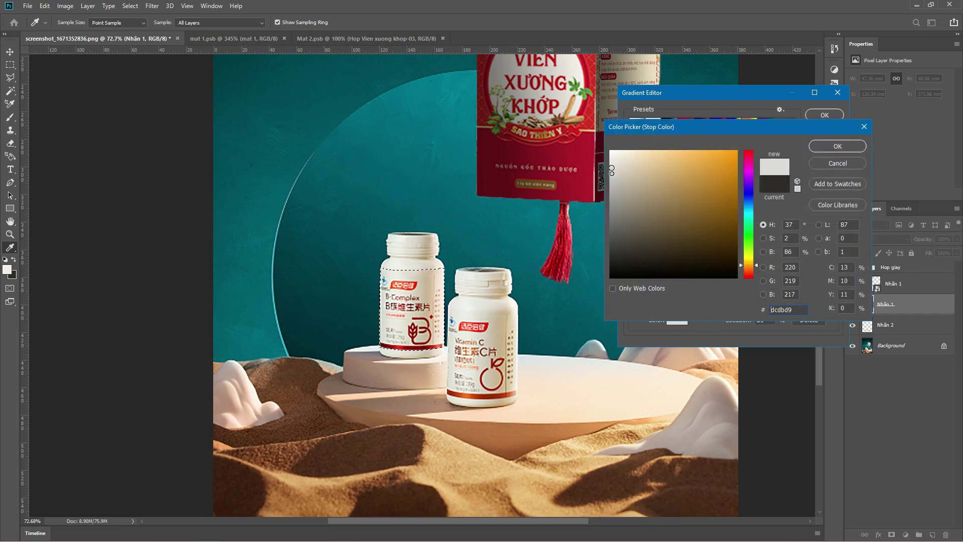
click(837, 146)
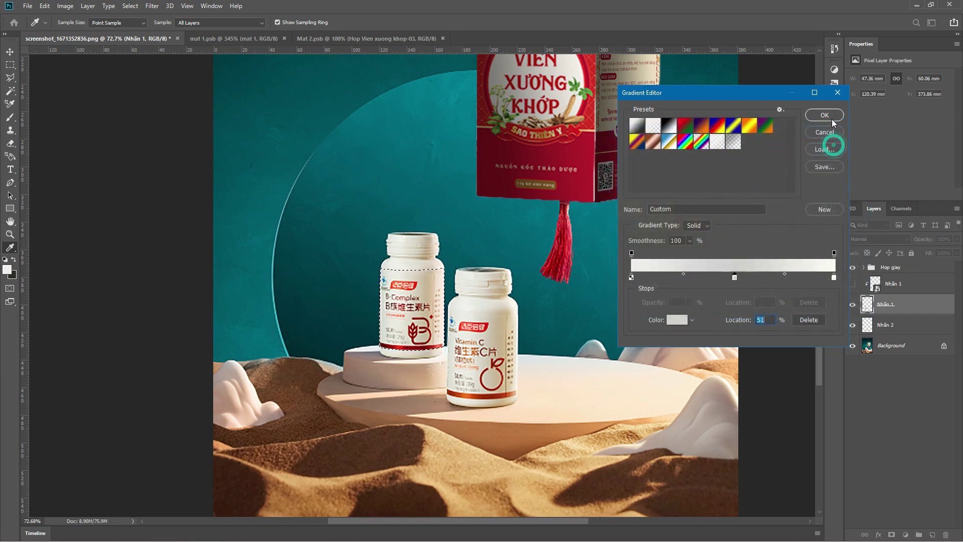
click(831, 118)
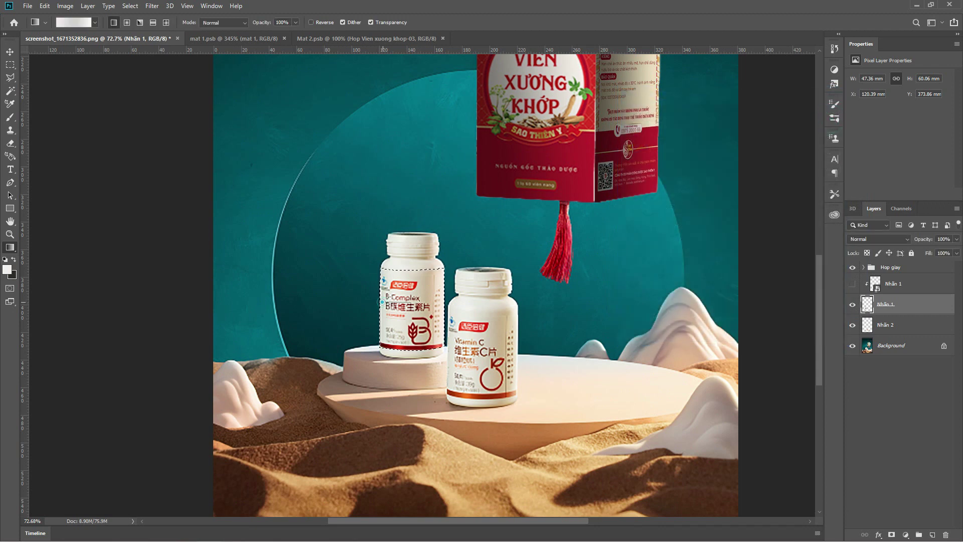
drag(442, 305, 441, 304)
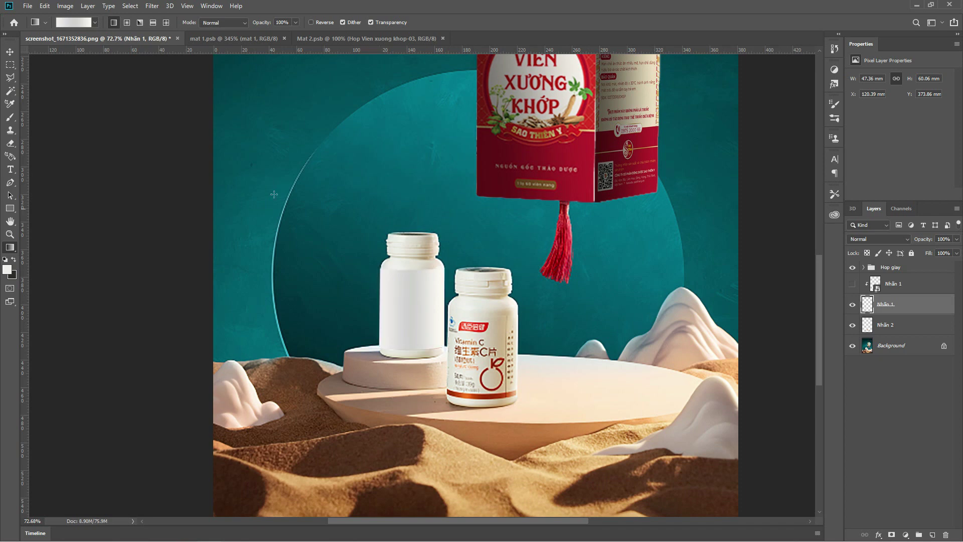
click(10, 52)
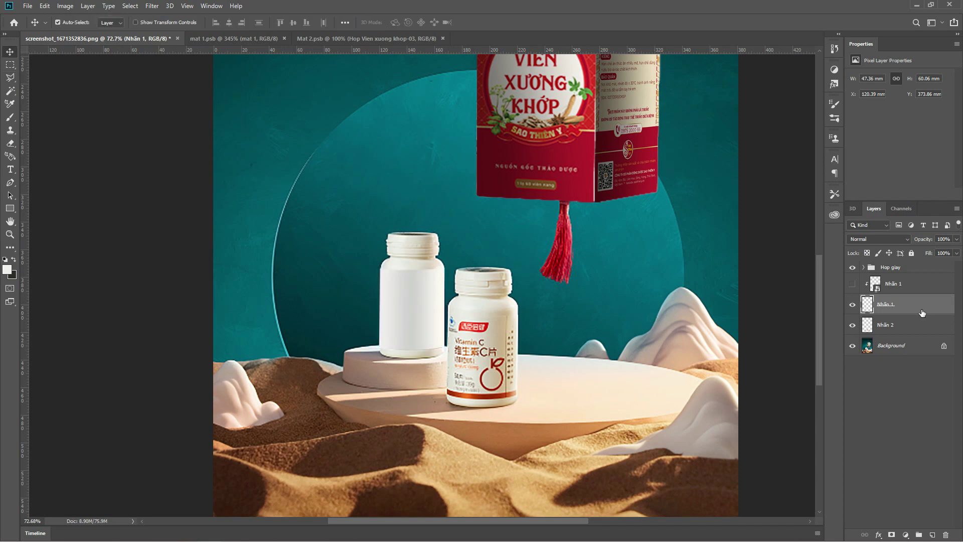
Show the Nhãn 1 smart object, place the NHO SẤY design inside it and save.
click(852, 284)
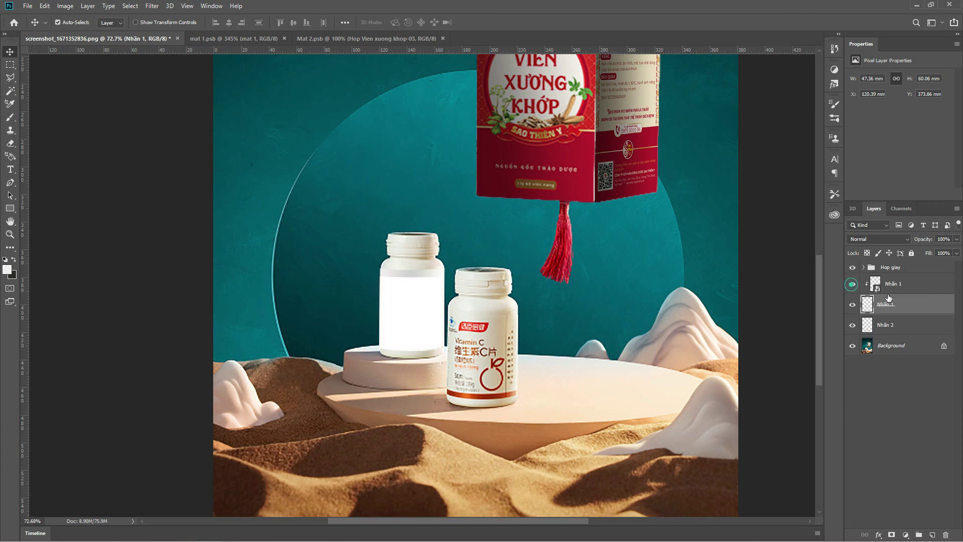
click(915, 283)
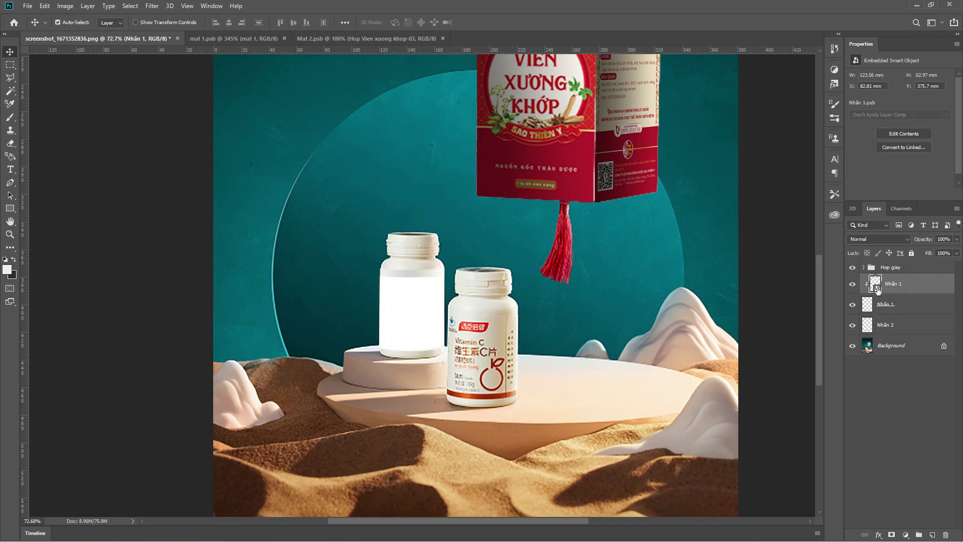
double_click(877, 289)
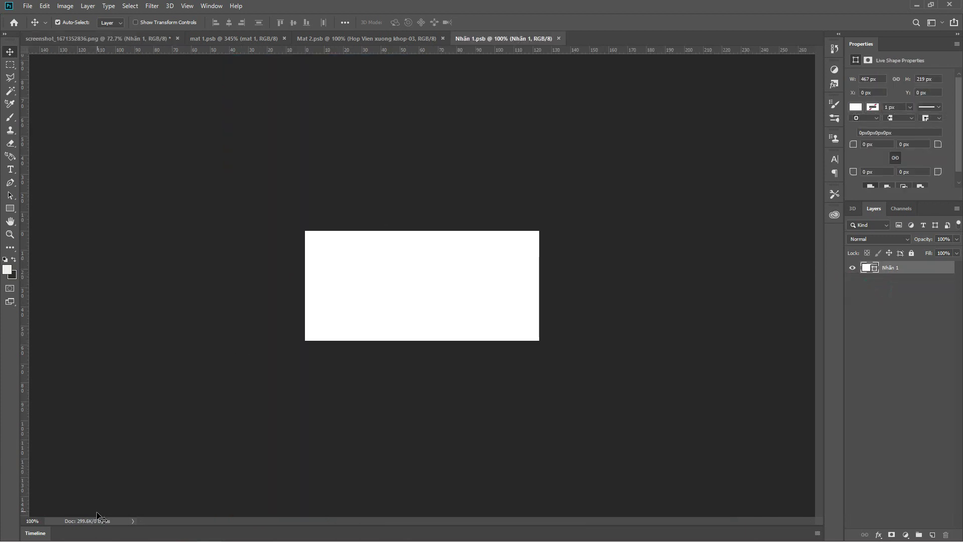
click(135, 531)
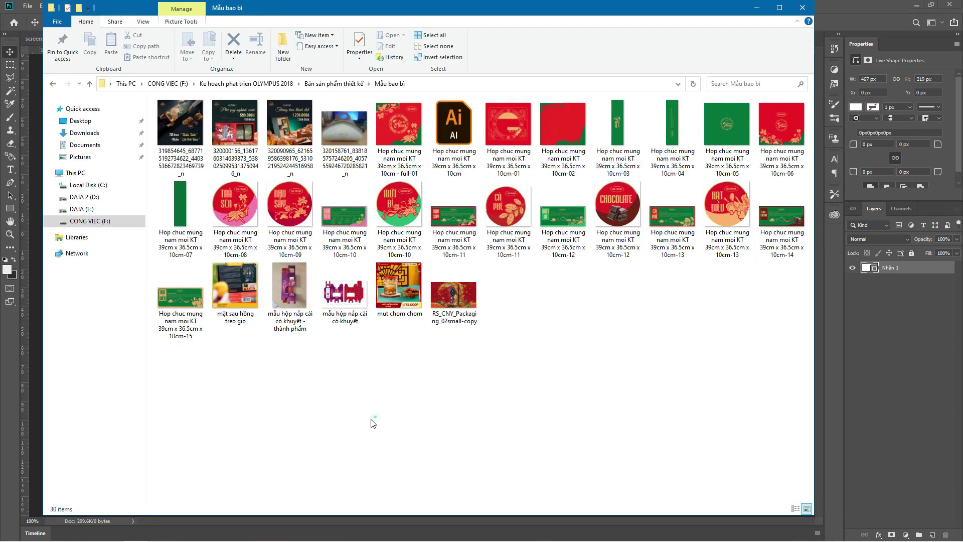
drag(425, 246, 415, 301)
key(Return)
key(ctrl+0)
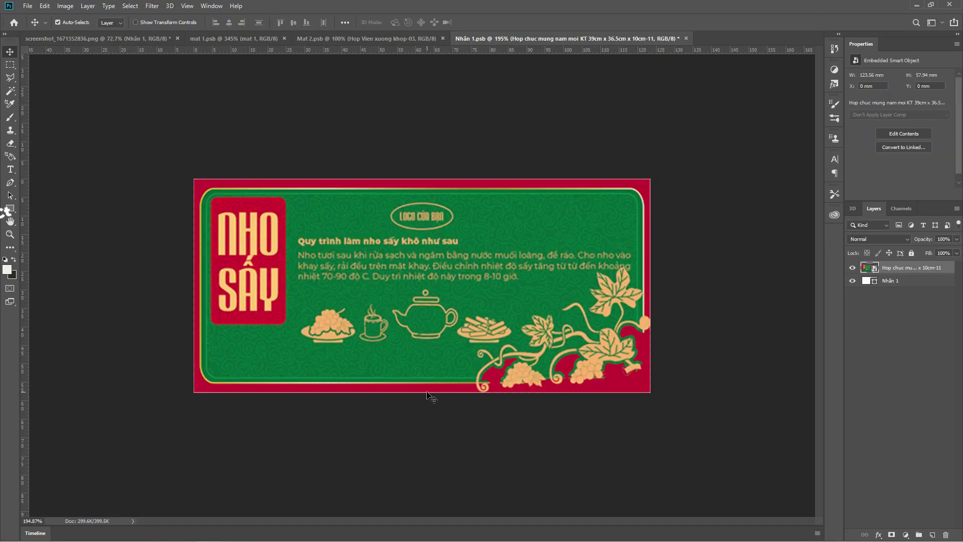
key(ctrl+s)
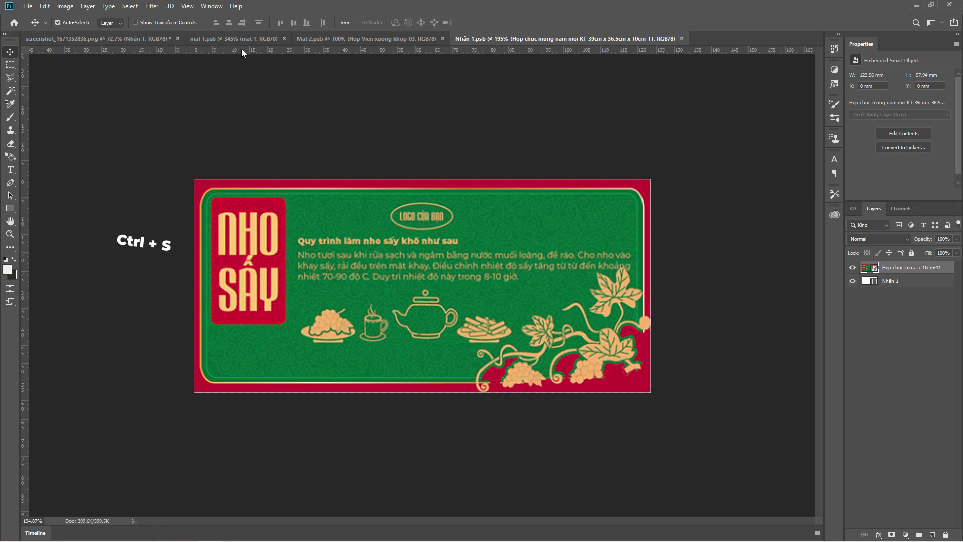
Set Nhãn 1 to Multiply and shift the NHO SẤY artwork right, then save.
click(77, 40)
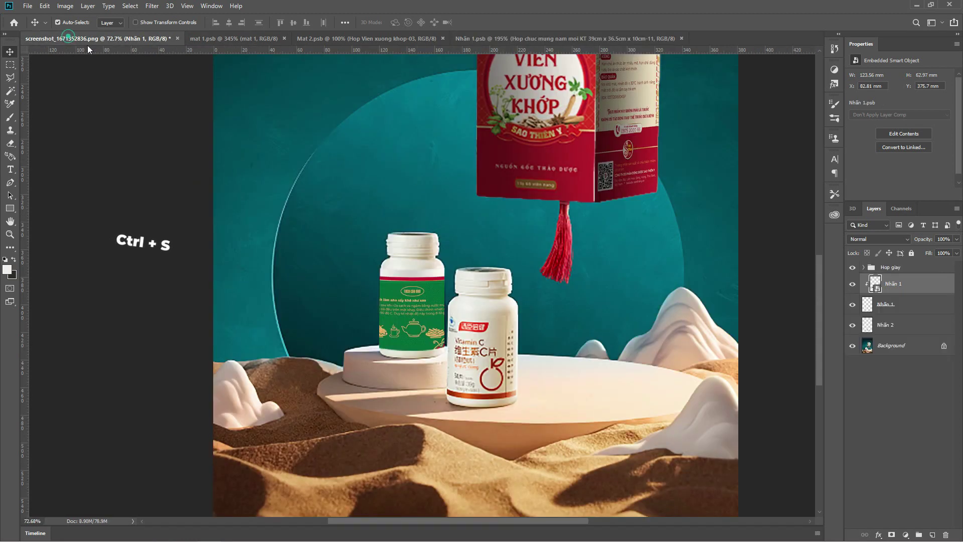
click(868, 240)
click(861, 275)
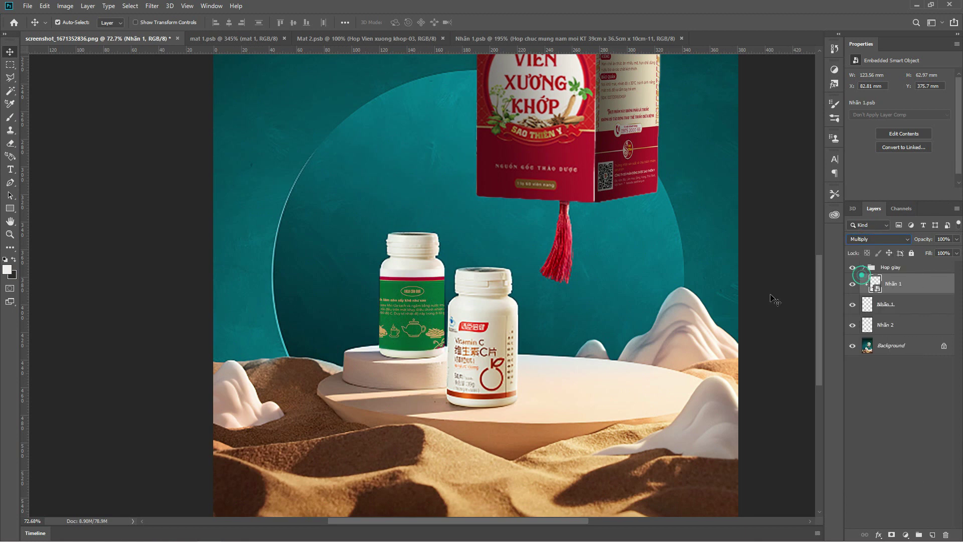
key(ctrl+0)
click(600, 39)
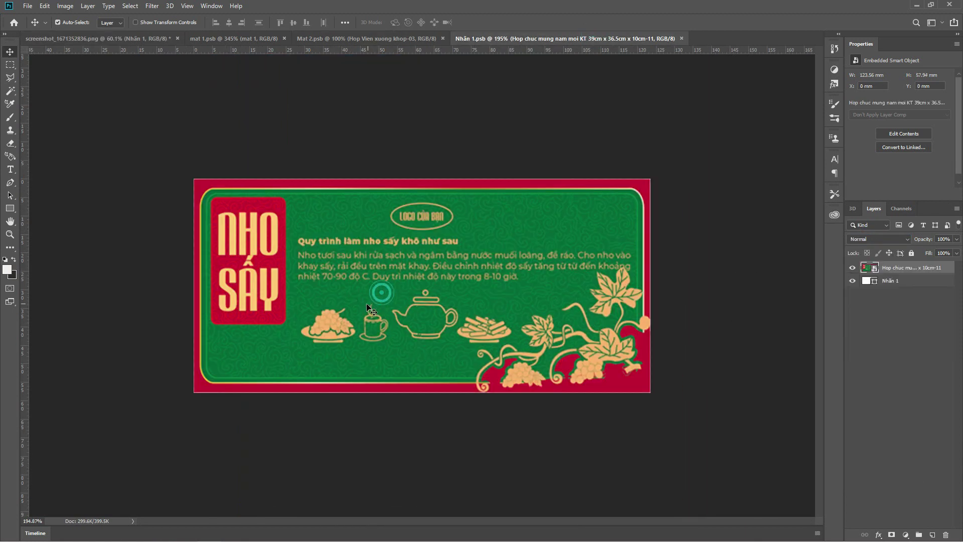
drag(371, 309, 524, 317)
key(ctrl+s)
key(ctrl+Tab)
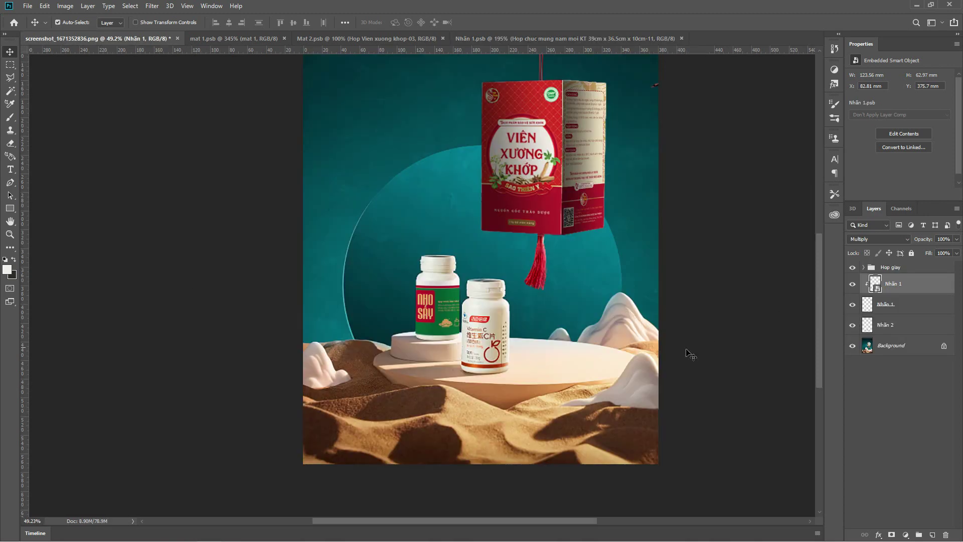
click(904, 325)
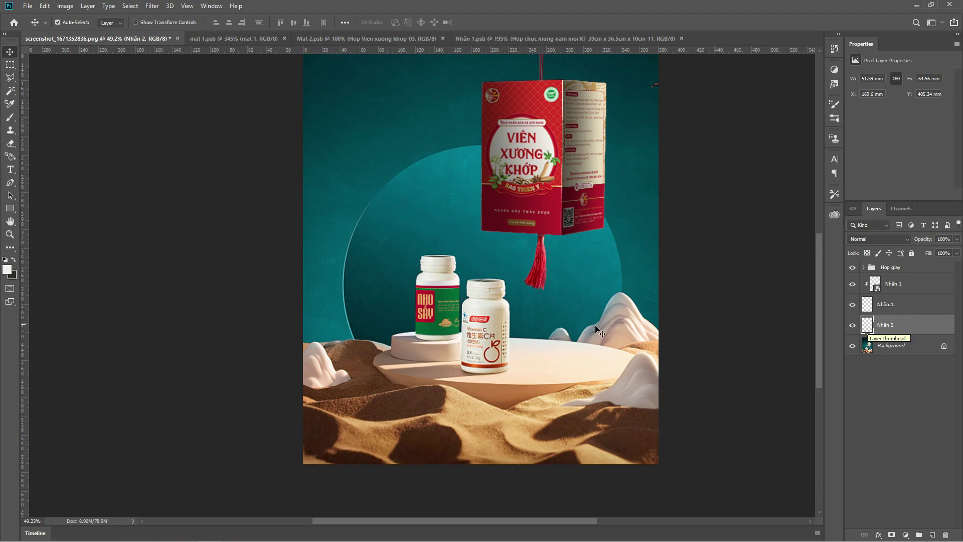
Fill the right bottle's label selection with the white gradient, then deselect.
ctrl+click(868, 326)
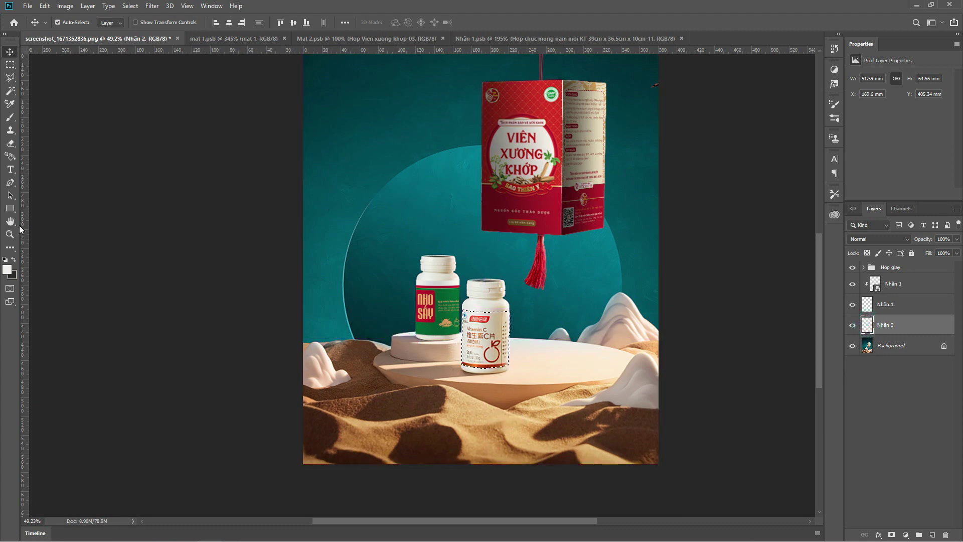
key(g)
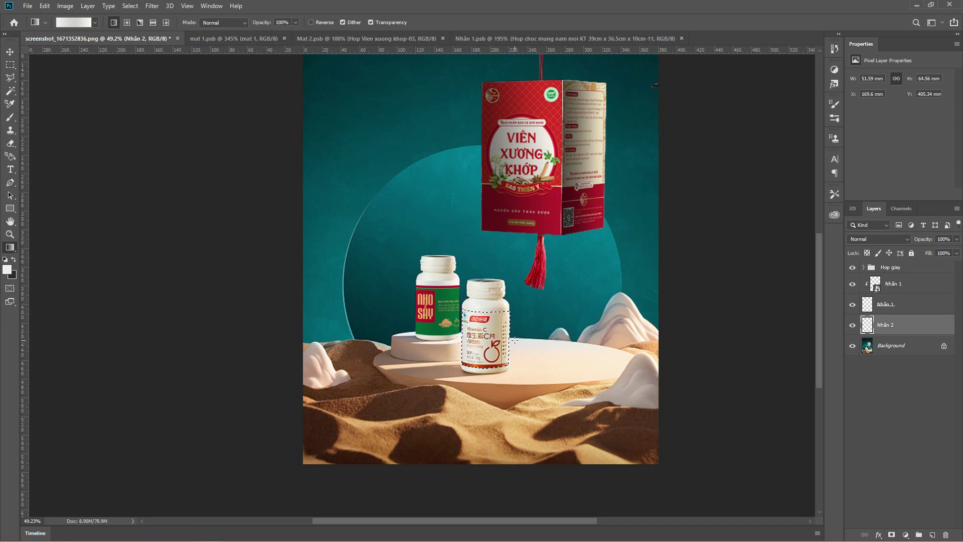
drag(457, 336, 515, 340)
key(ctrl+d)
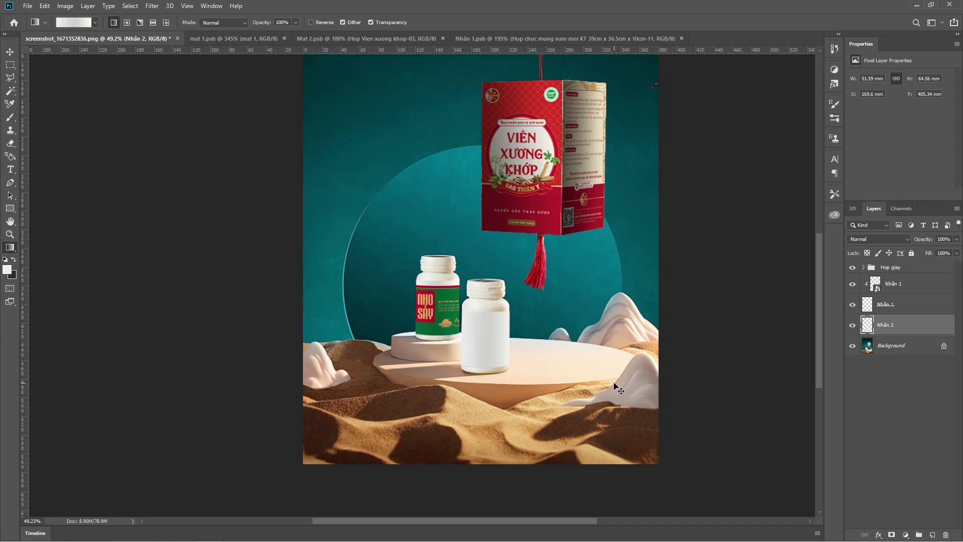
scroll(565, 399, up, 3)
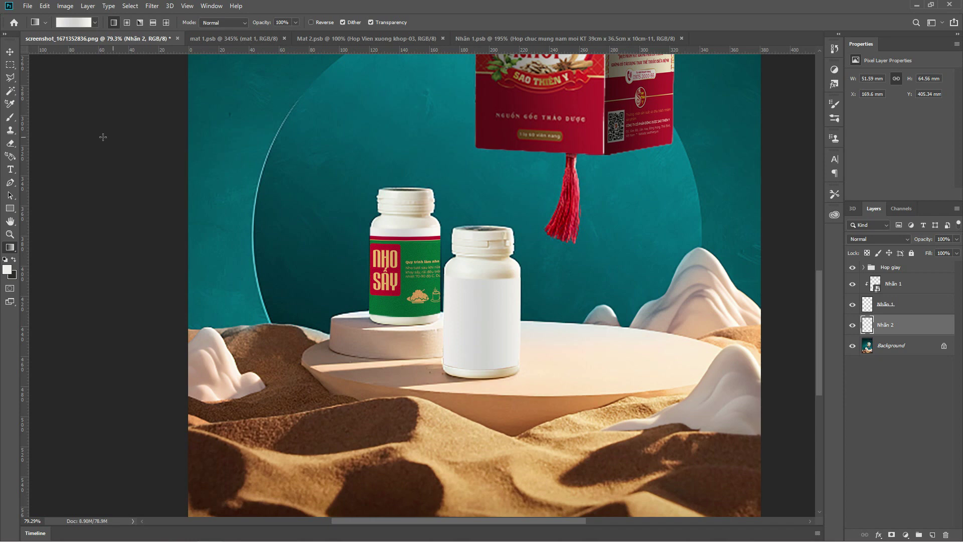
Adjust the gradient's middle stop and refill the right bottle's label with grey-to-white.
click(68, 22)
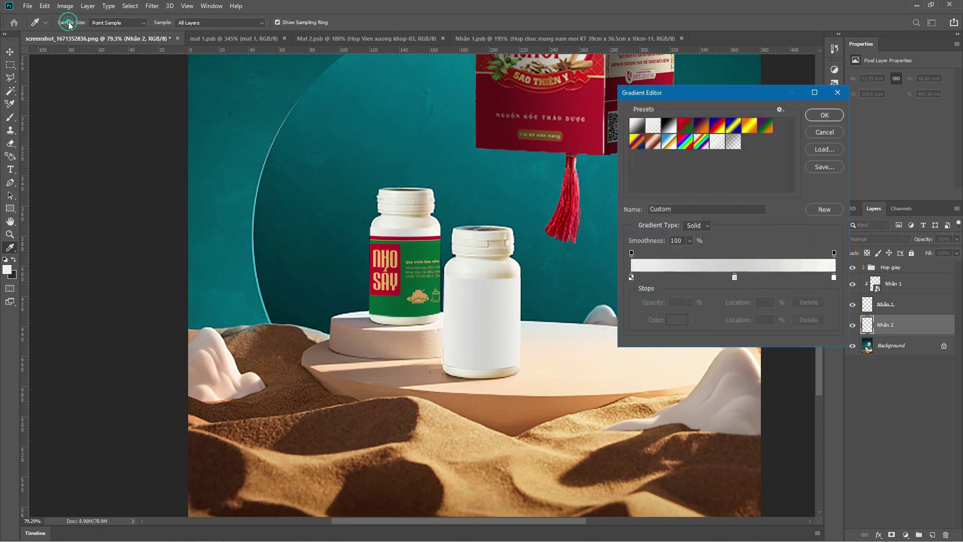
double_click(736, 279)
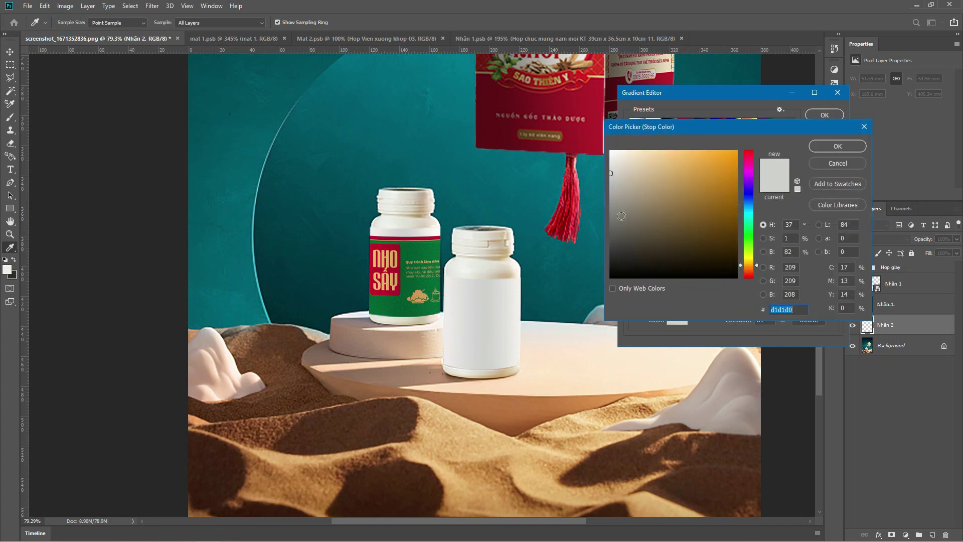
click(838, 146)
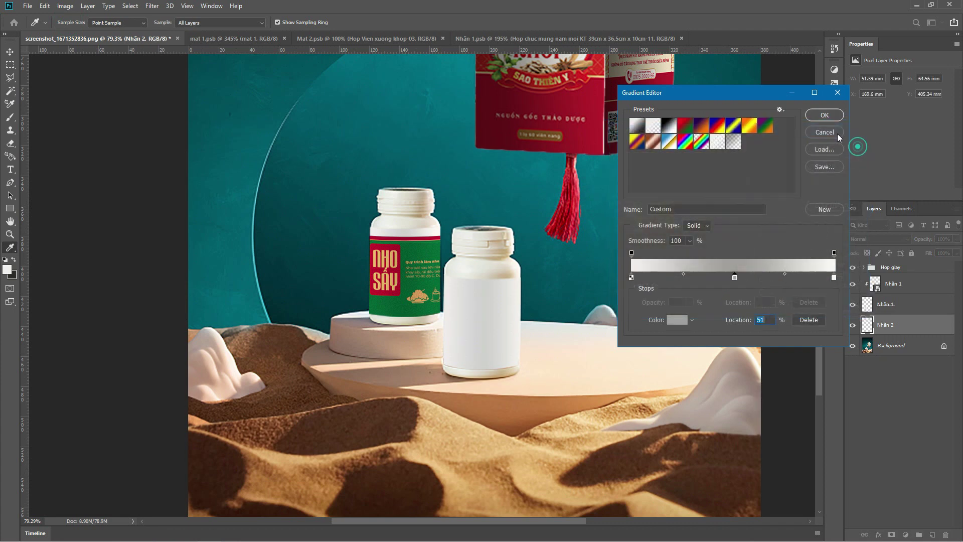
click(815, 117)
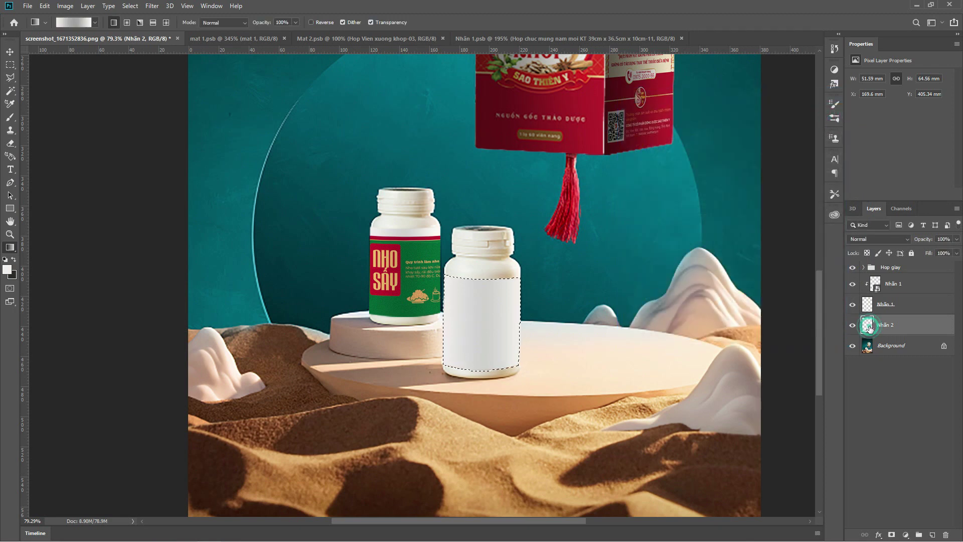
ctrl+click(868, 325)
drag(444, 318, 524, 323)
key(ctrl+d)
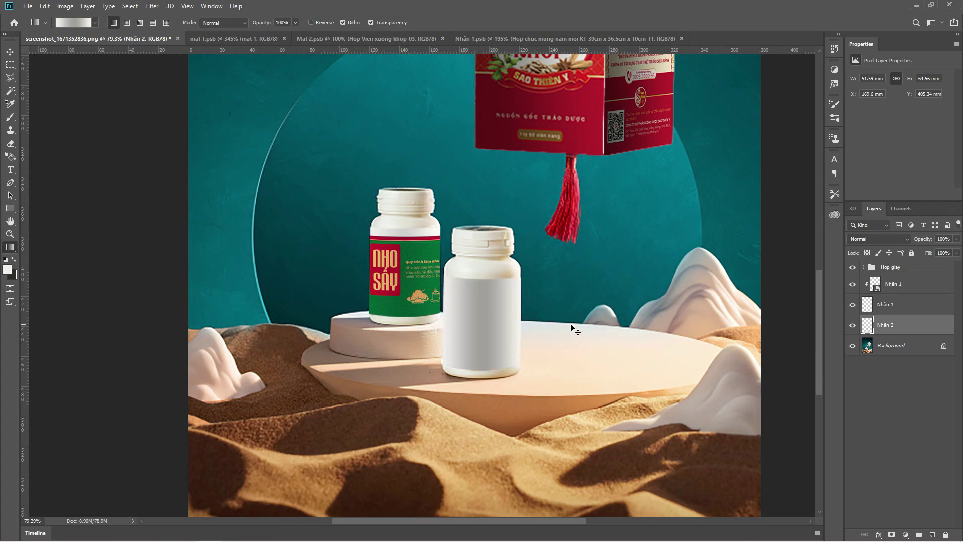
key(v)
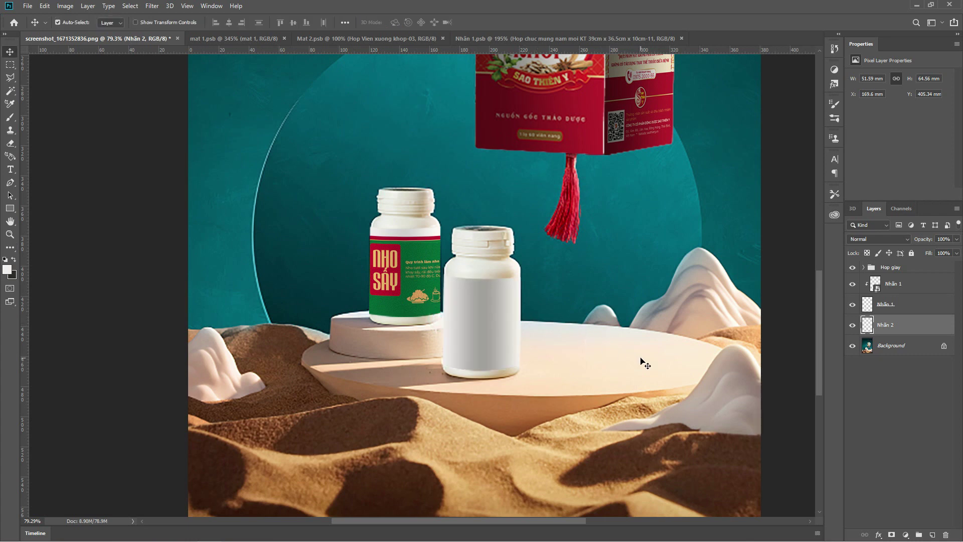
Draw a white rectangle over the front bottle's label area.
click(10, 208)
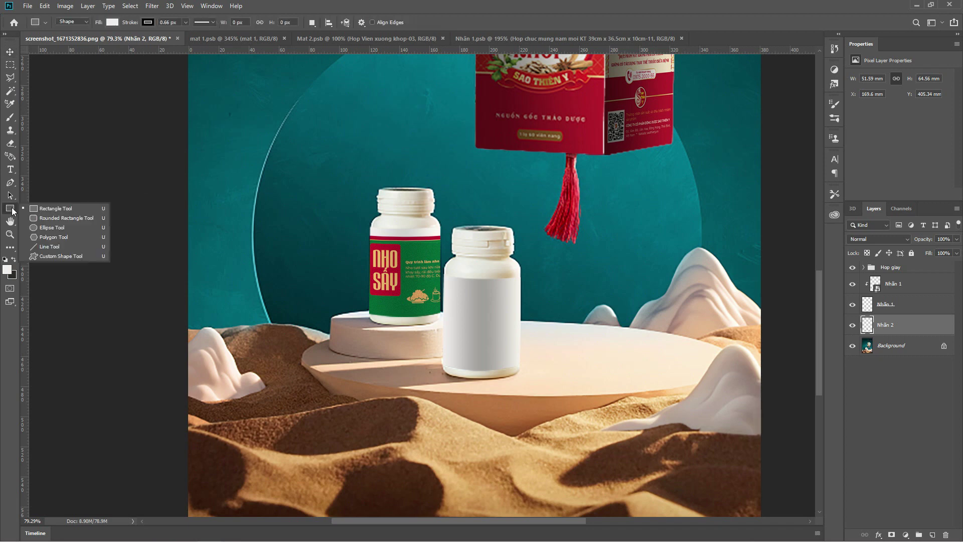
click(60, 209)
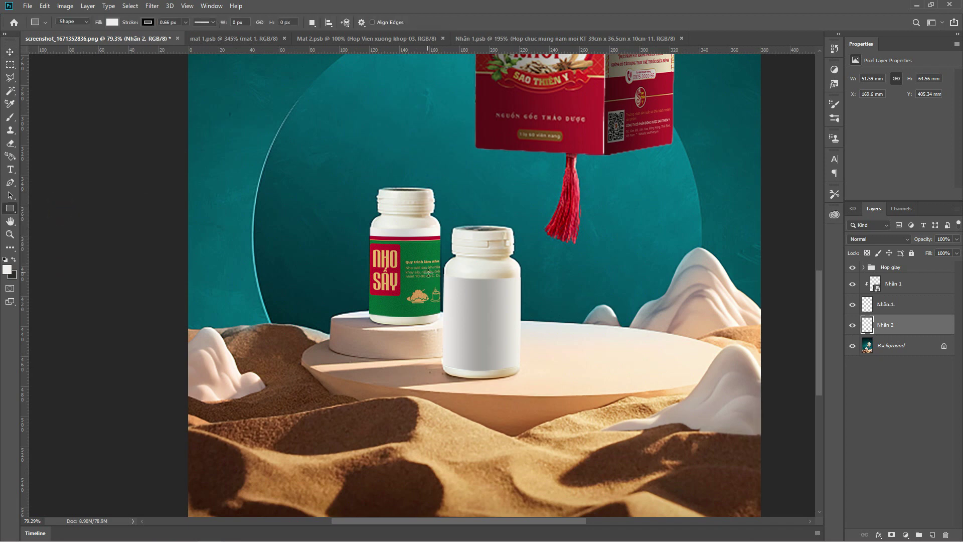
drag(370, 272, 588, 370)
drag(898, 305, 898, 275)
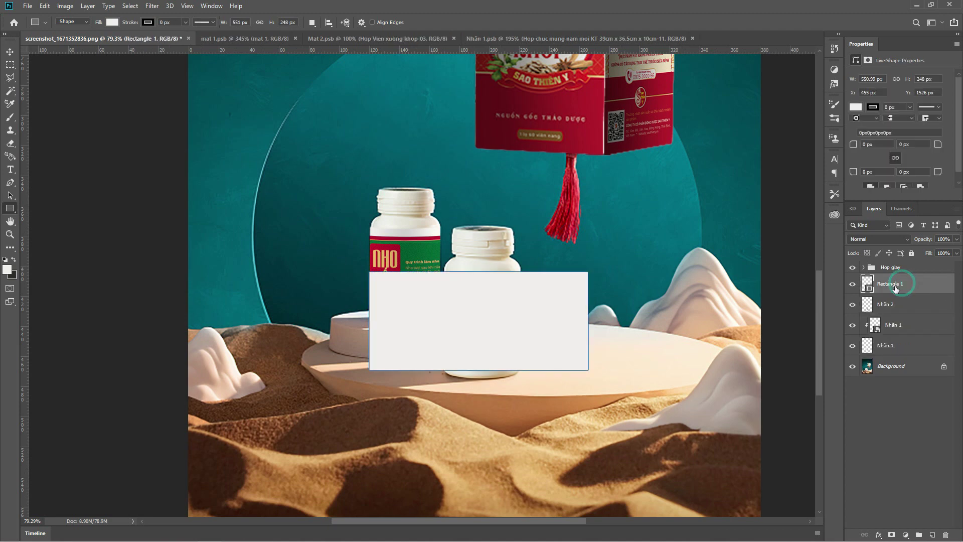
Rename the rectangle layer 'Nhãn 2' and convert it to a smart object.
double_click(892, 285)
text(2)
key(Return)
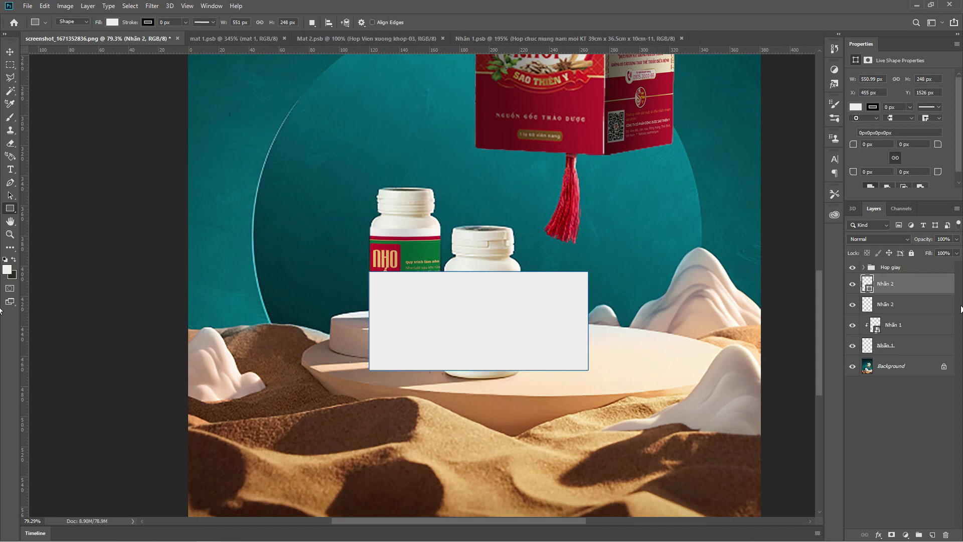
click(10, 52)
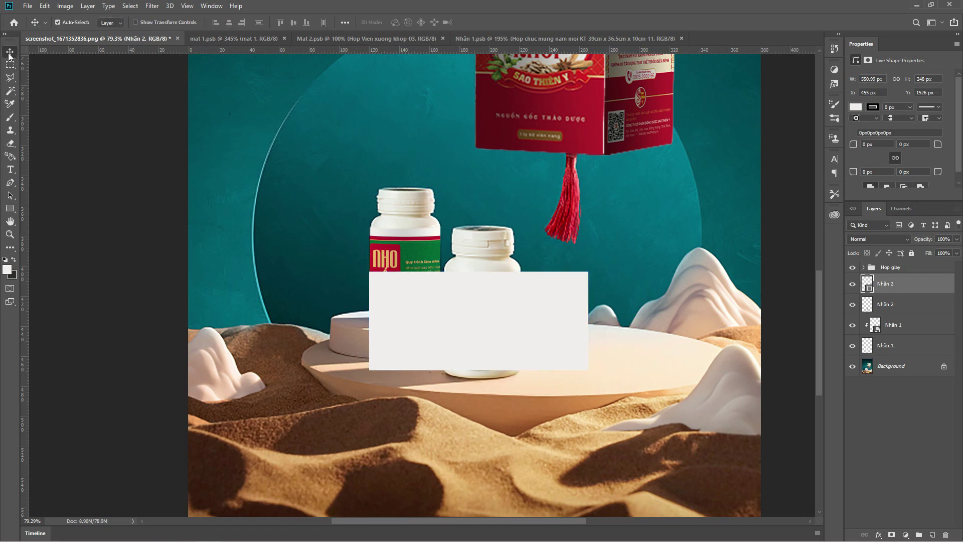
click(118, 162)
click(515, 306)
right_click(913, 283)
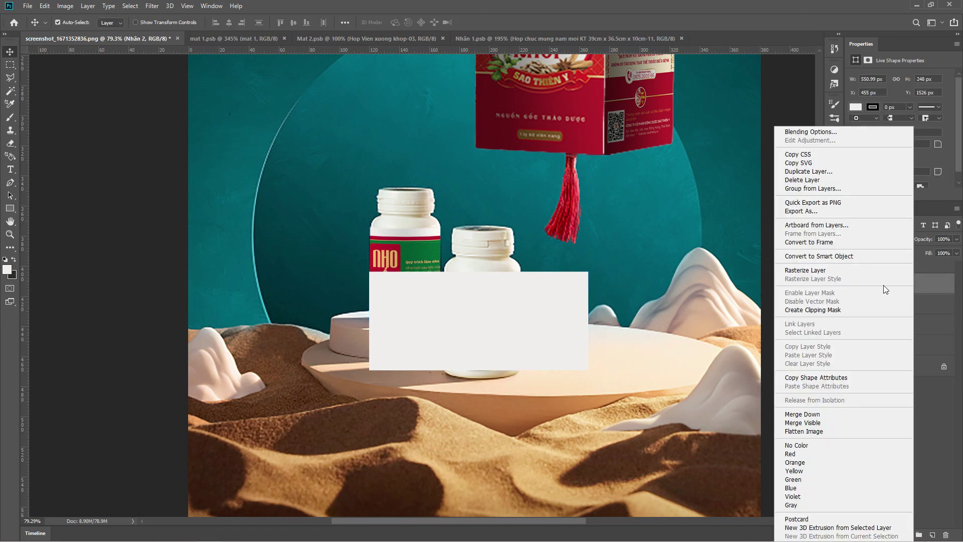
click(843, 257)
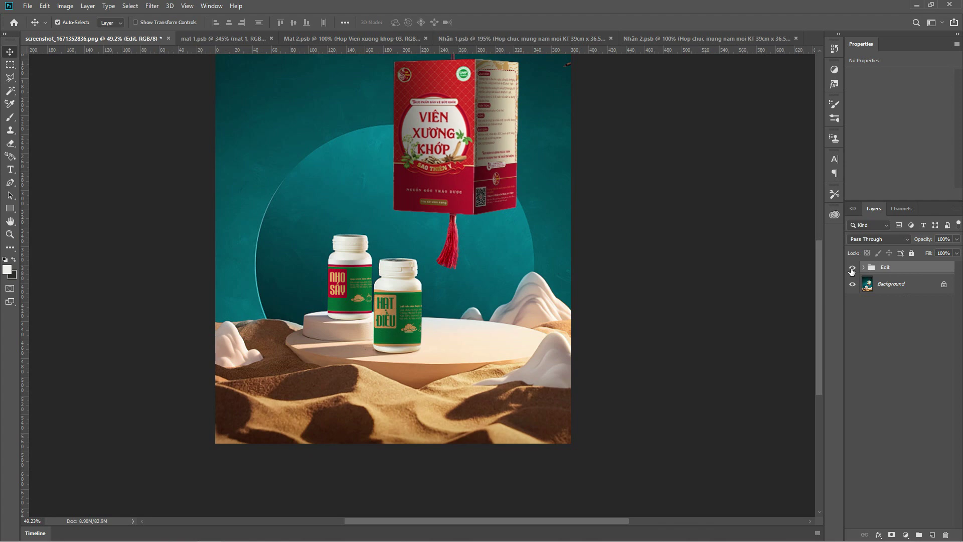
Toggle the Edit group off and on to compare with the original, fitting the whole image.
scroll(673, 308, up, 5)
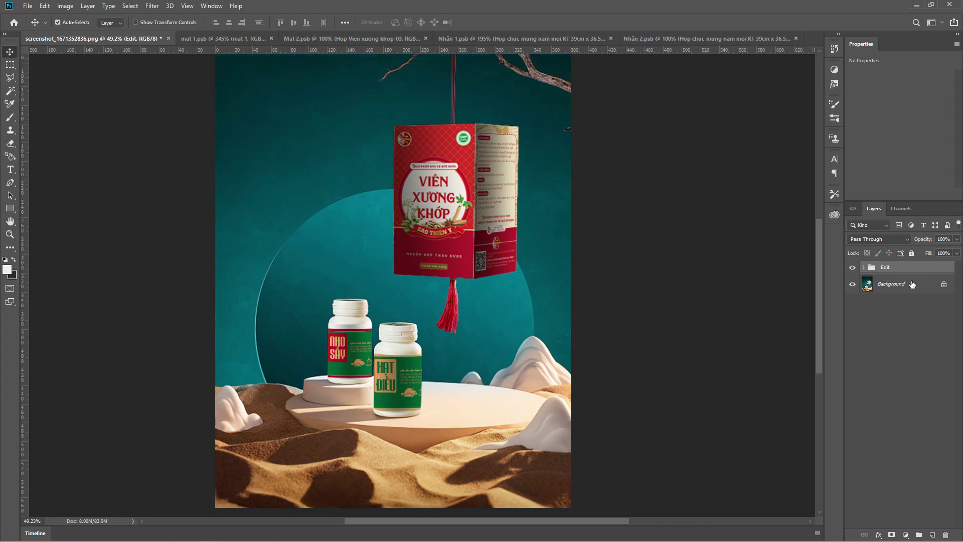
click(852, 267)
key(ctrl+0)
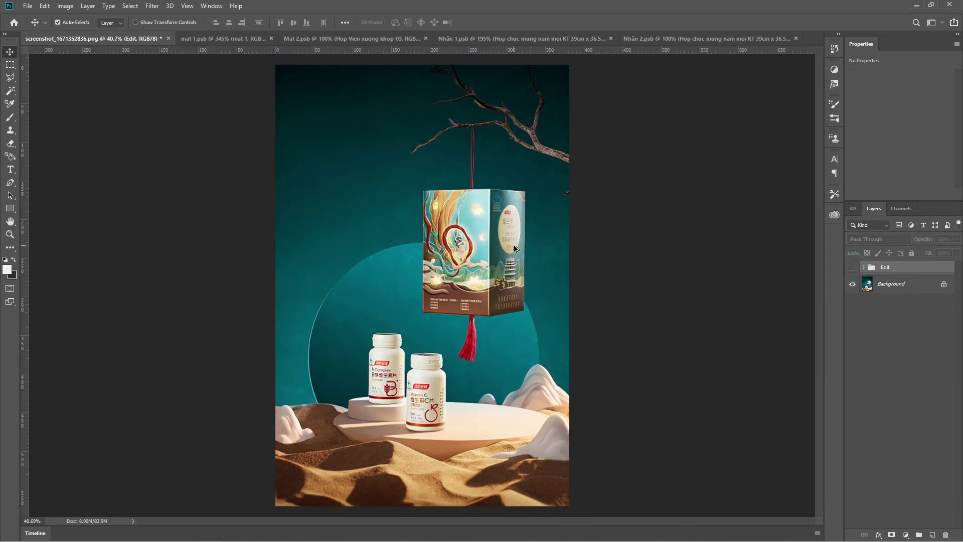
click(852, 268)
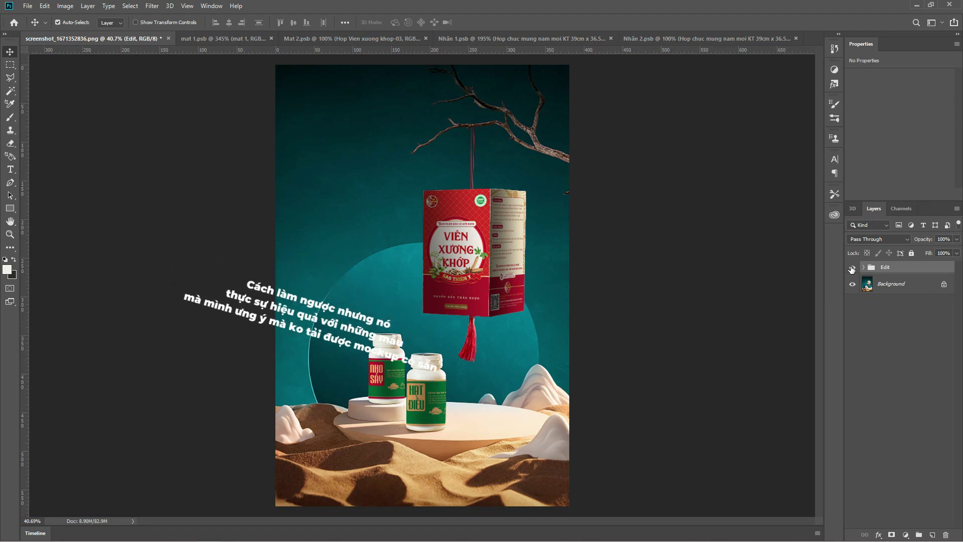
Hide the box, NHO SẤY and HẠT ĐIỀU label layers, then clear the layer selection.
click(883, 436)
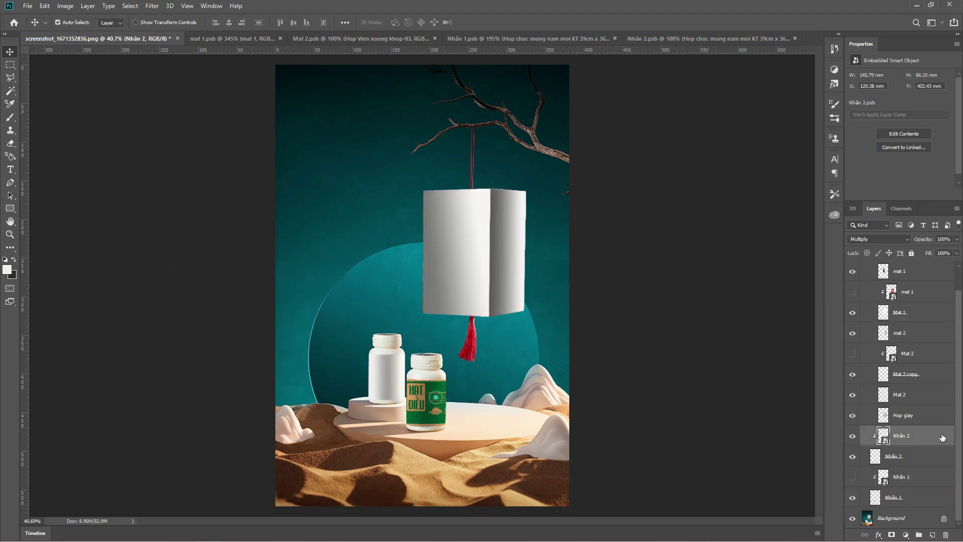
click(849, 439)
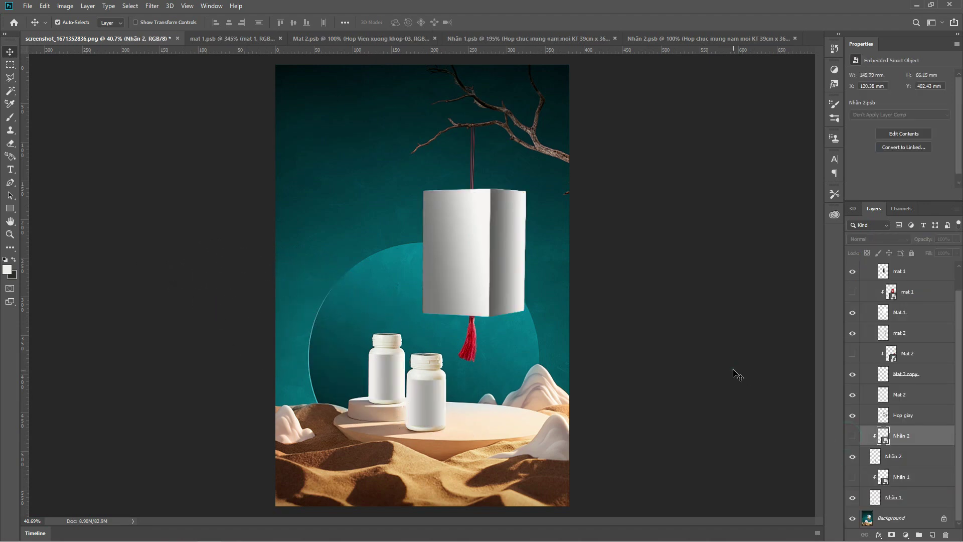
click(735, 372)
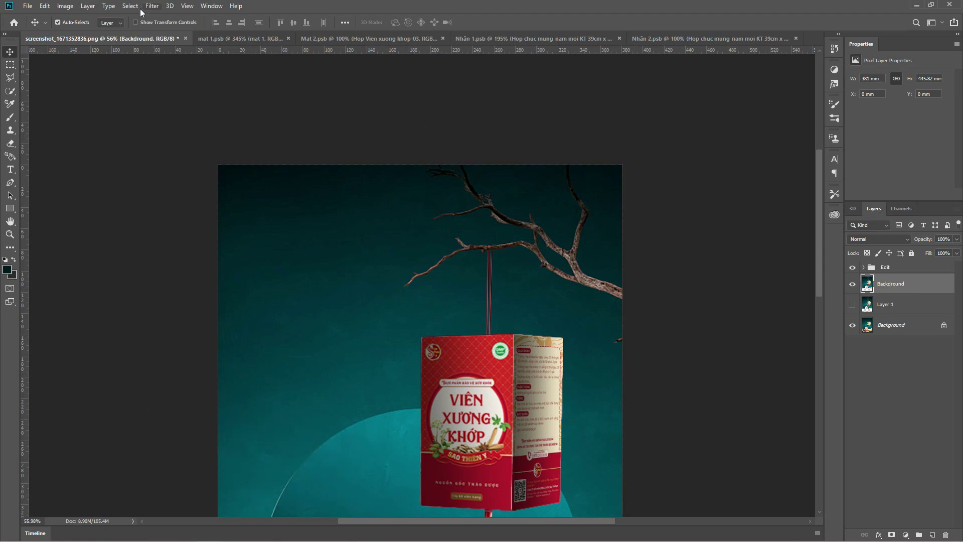
Convert the background copy to Black & White with Reds and Yellows raised.
click(65, 6)
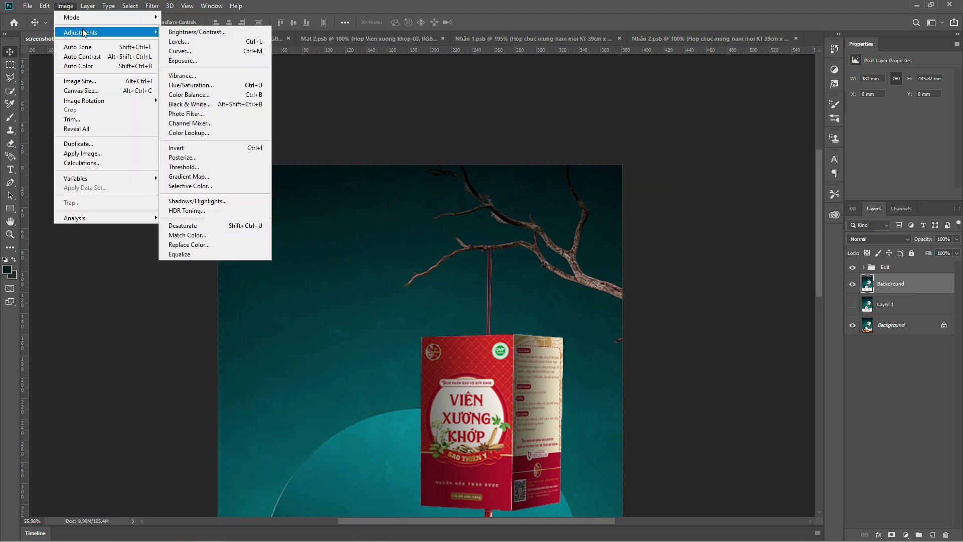
click(82, 28)
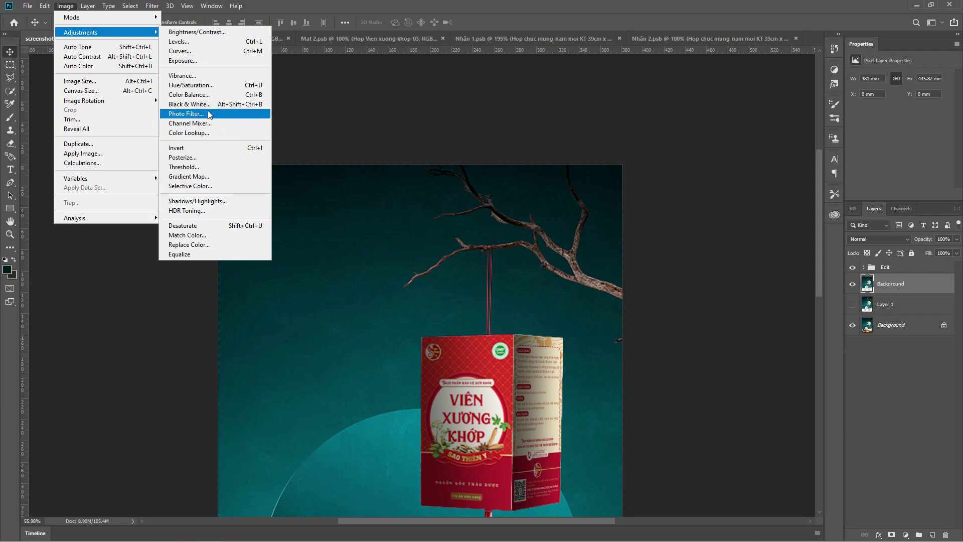
click(201, 114)
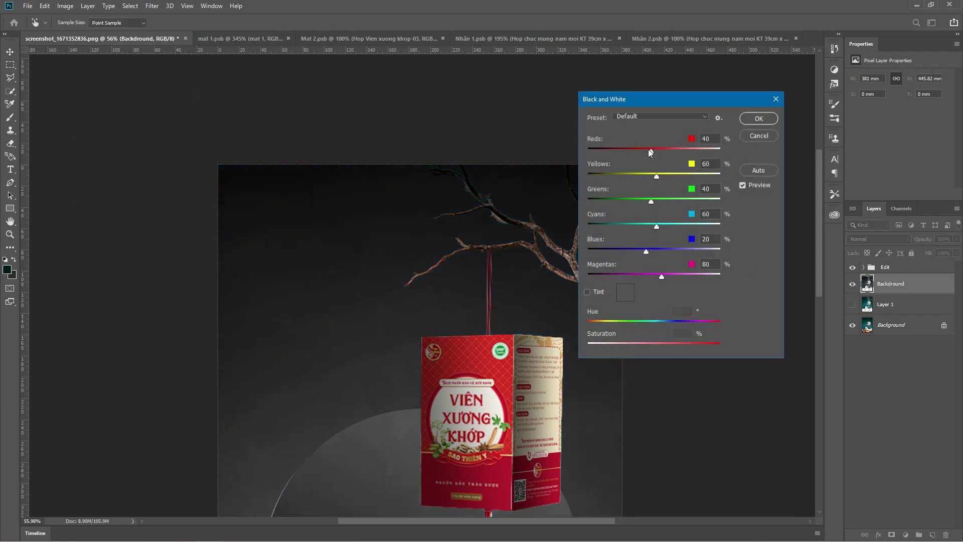
mouse_move(650, 149)
mouse_down()
mouse_move(669, 150)
mouse_move(673, 175)
mouse_up()
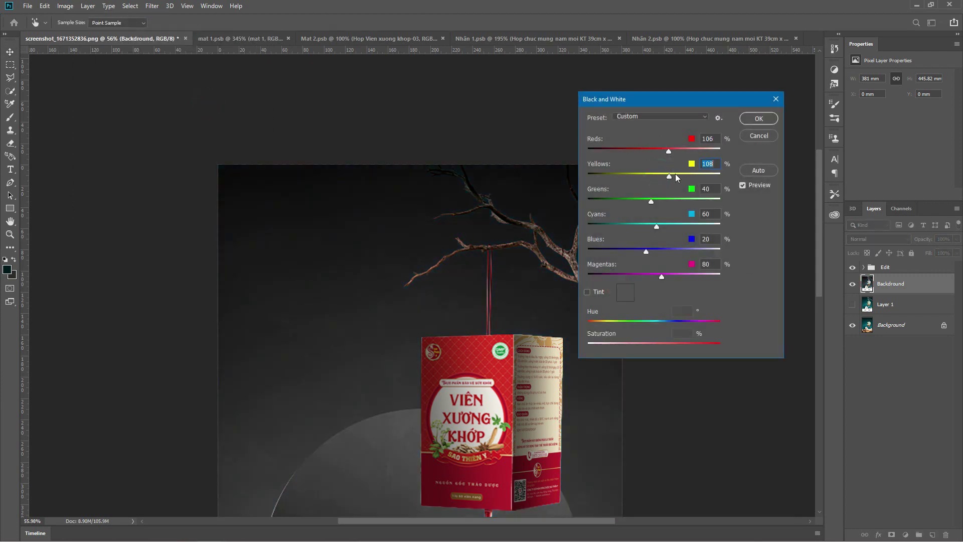
click(753, 186)
click(757, 118)
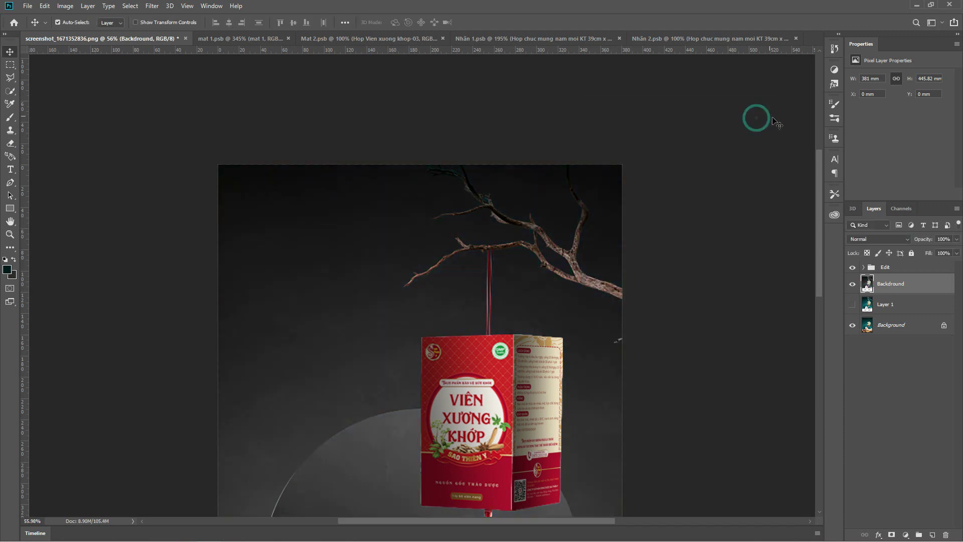
Draw a dark teal rectangle resized to cover the whole scene and reorder it in the layer stack.
key(u)
scroll(187, 151, down, 2)
drag(188, 152, 579, 502)
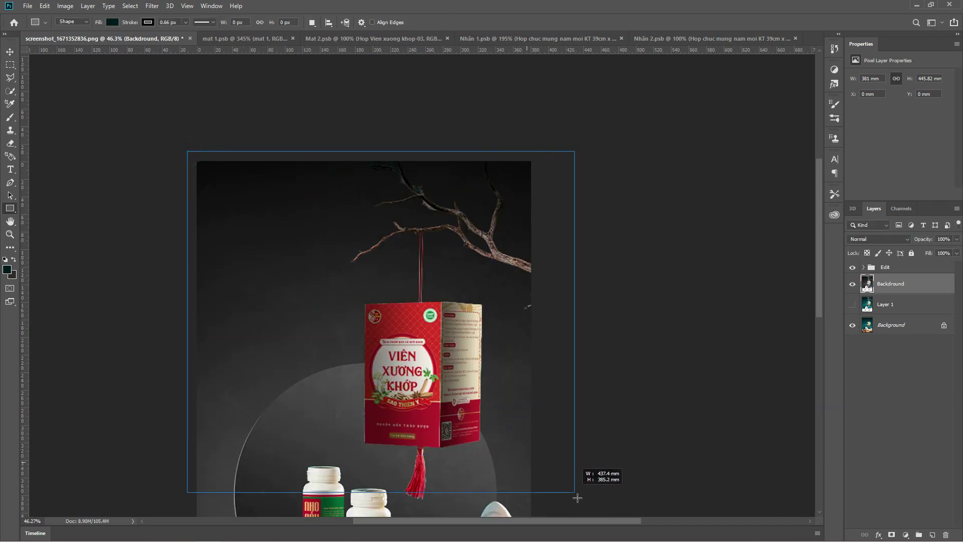
scroll(505, 370, down, 3)
scroll(505, 371, down, 2)
key(ctrl+t)
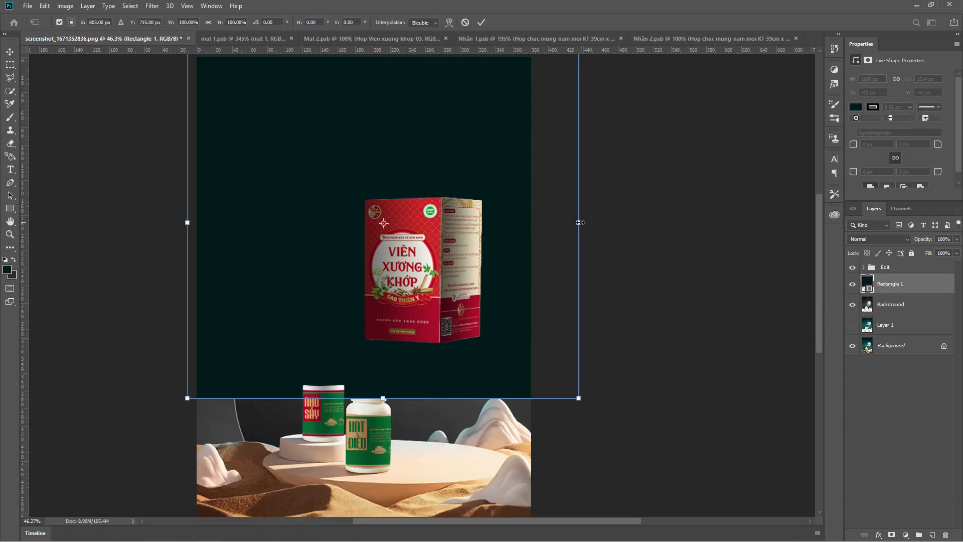
drag(579, 222, 541, 222)
drag(372, 400, 365, 489)
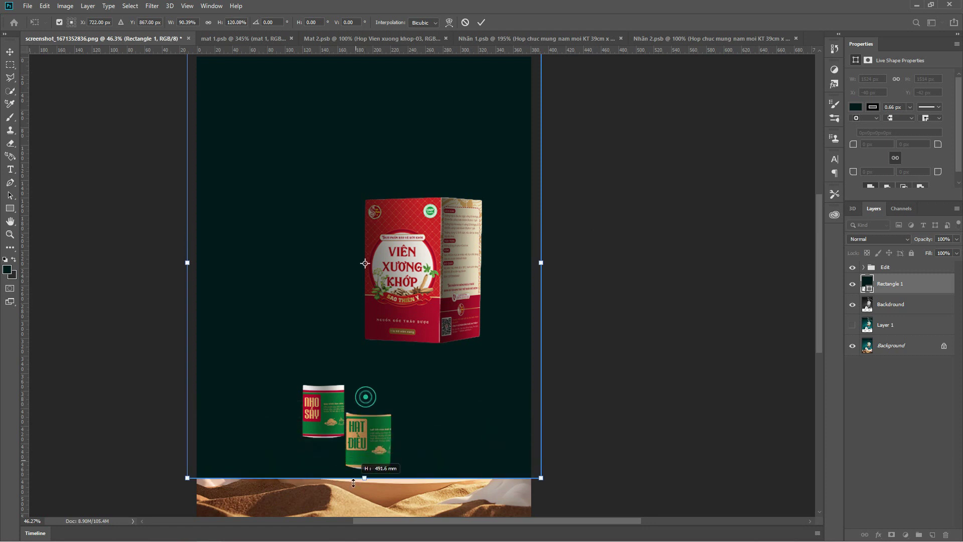
key(Return)
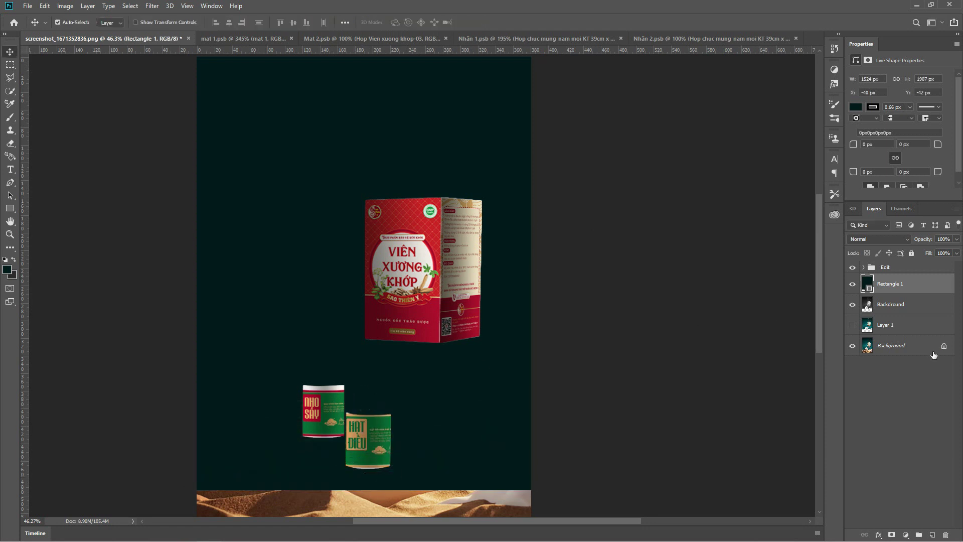
drag(899, 317, 906, 292)
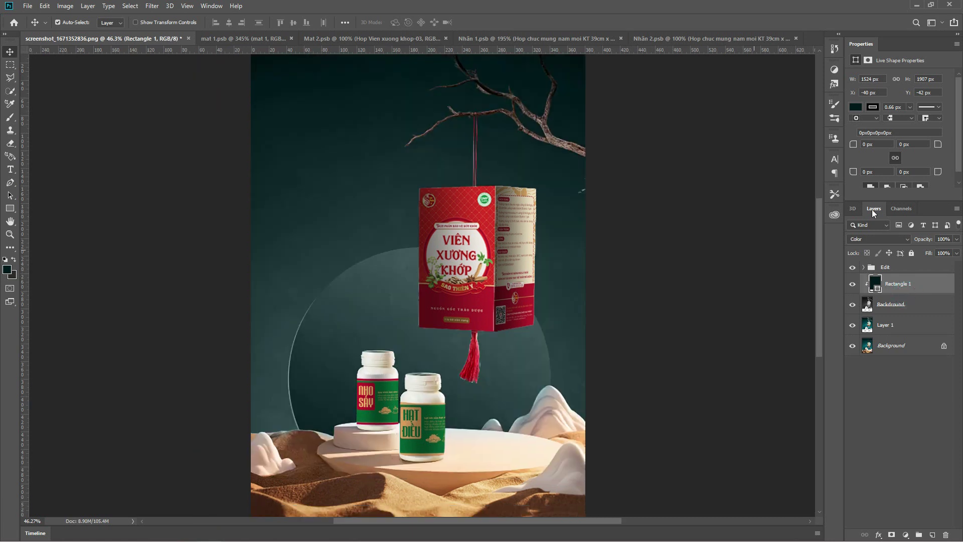
Set Rectangle 1 to Color blend mode and preview its fill as deep green #117162.
click(869, 239)
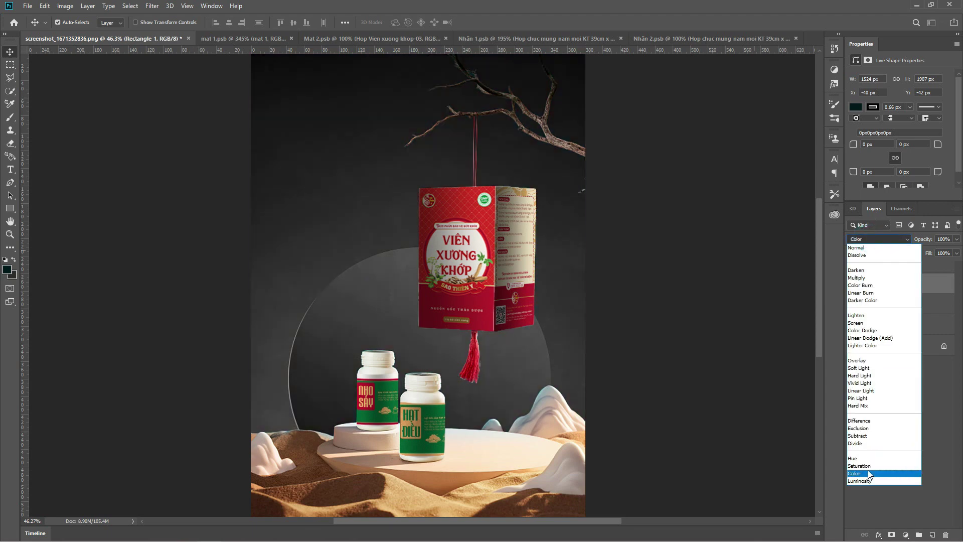
click(870, 474)
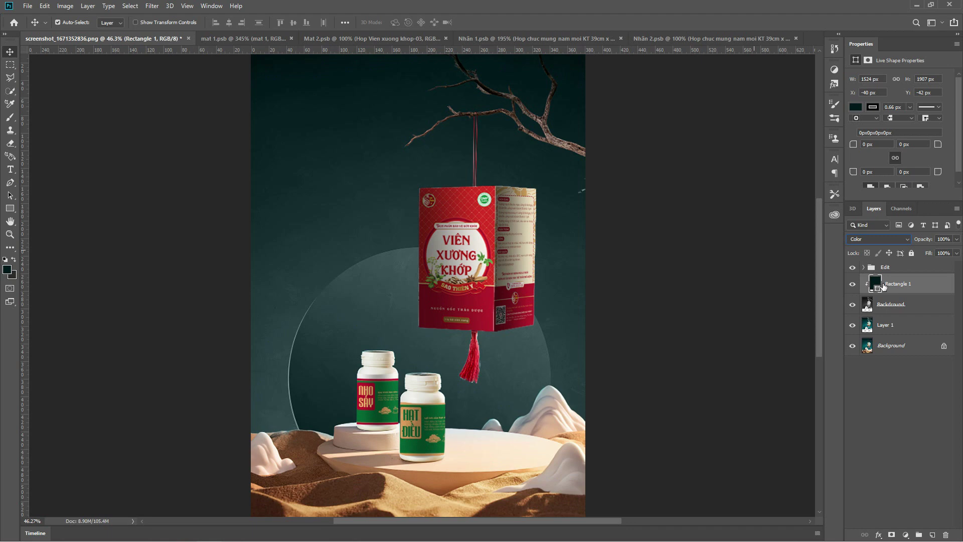
double_click(877, 285)
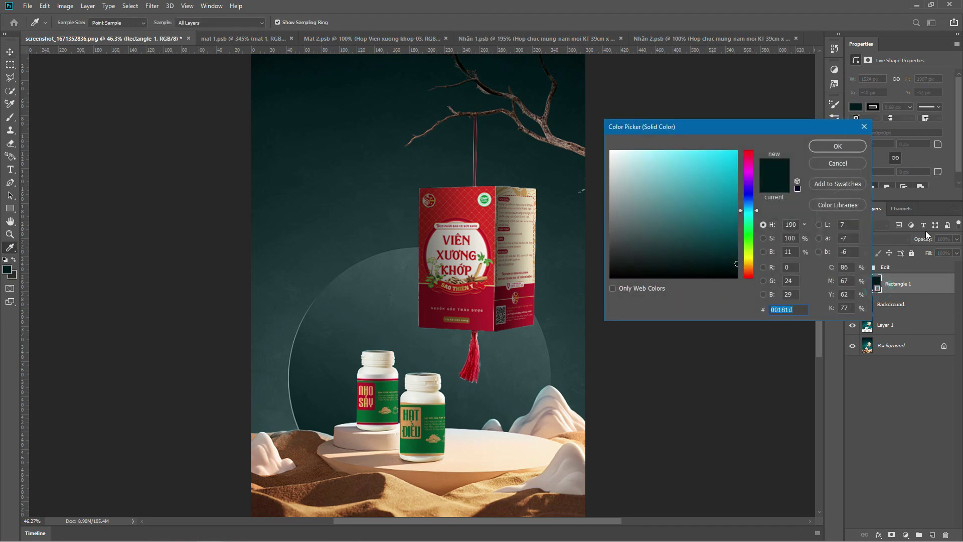
drag(739, 128, 741, 233)
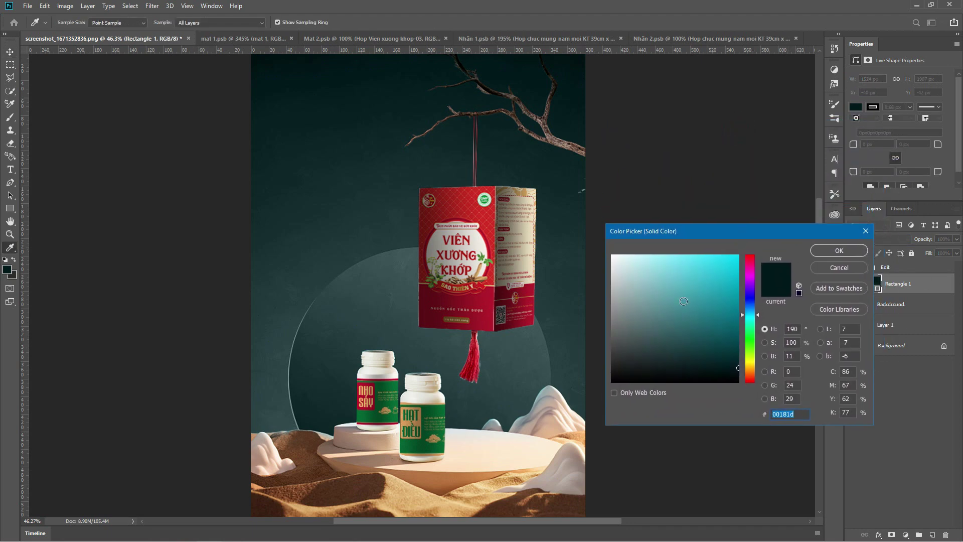
click(683, 299)
drag(698, 285, 730, 263)
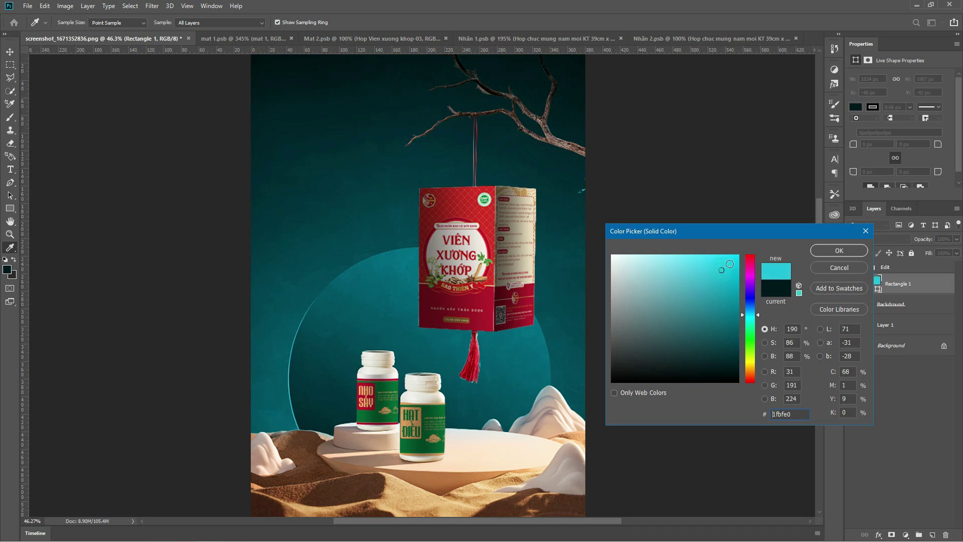
drag(730, 301, 729, 330)
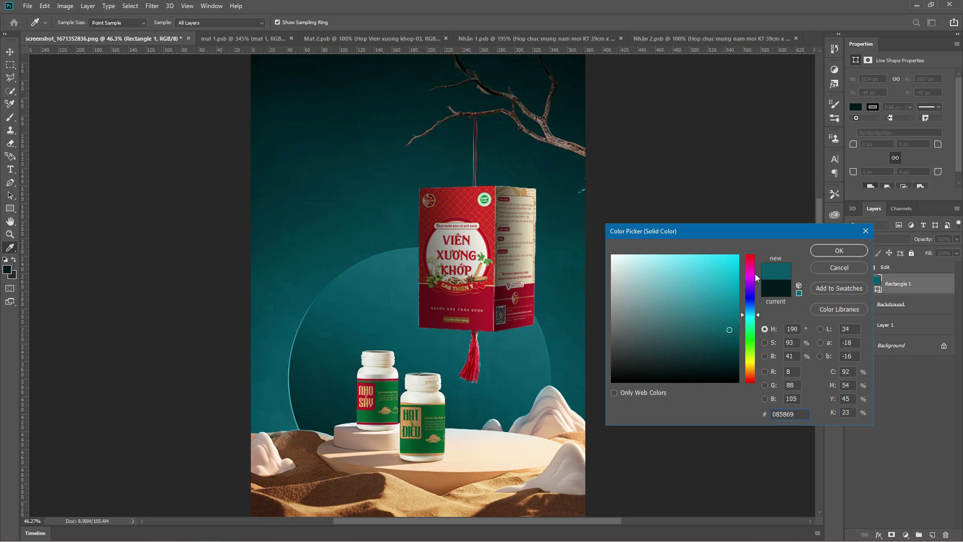
mouse_move(751, 272)
mouse_down()
mouse_move(750, 254)
mouse_move(711, 328)
mouse_up()
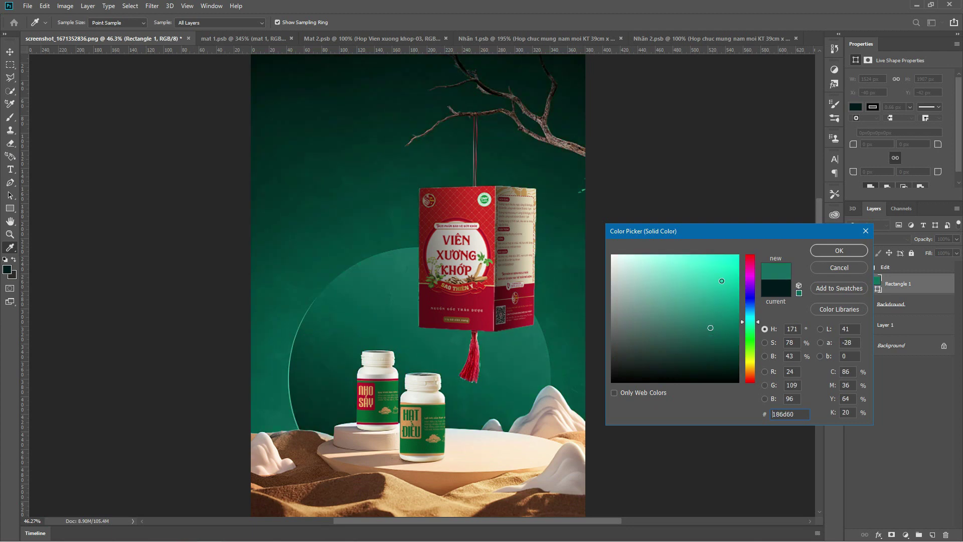
drag(721, 281, 719, 326)
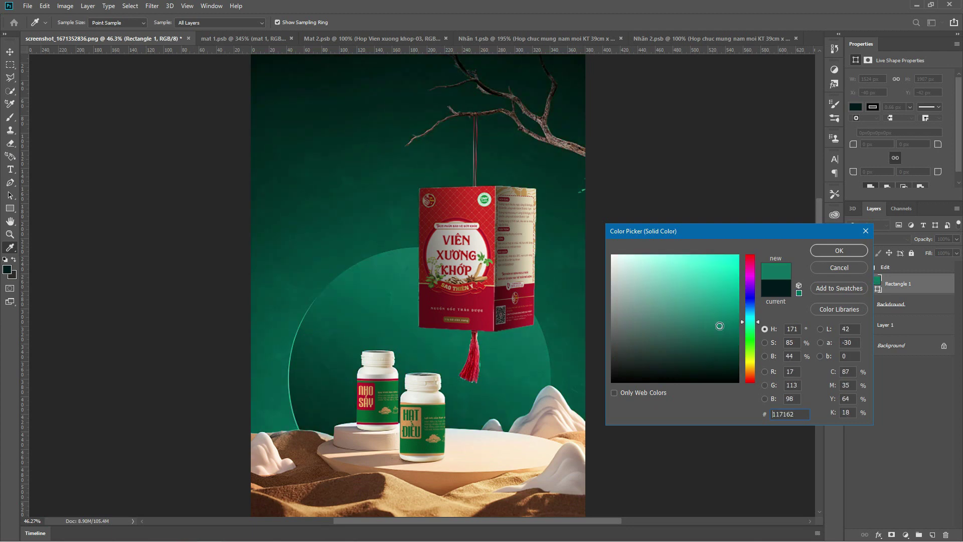